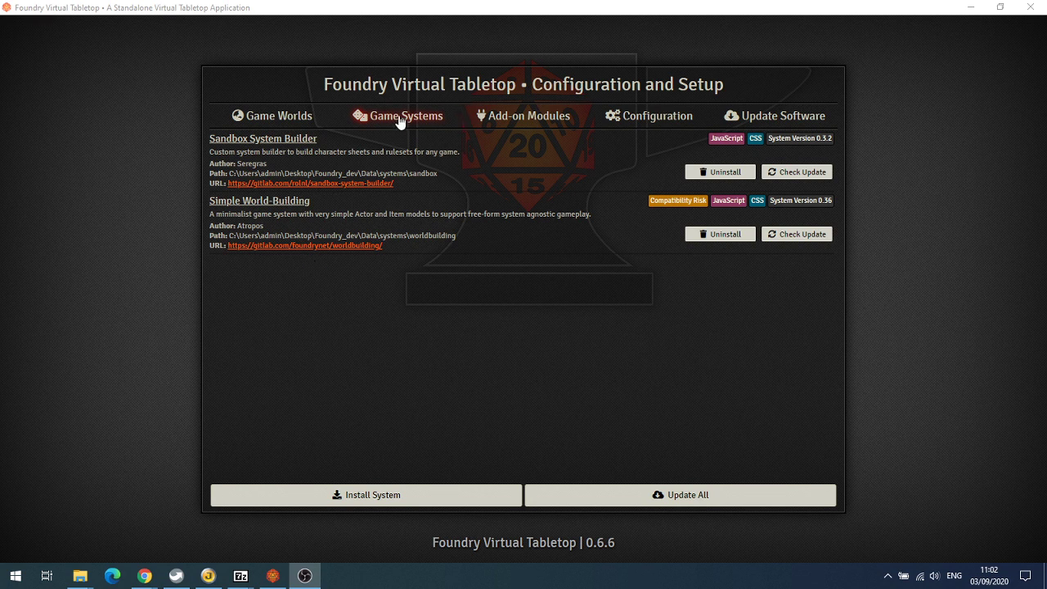
# - Browse the list of installable game systems, then close it
pyautogui.click(399, 495)
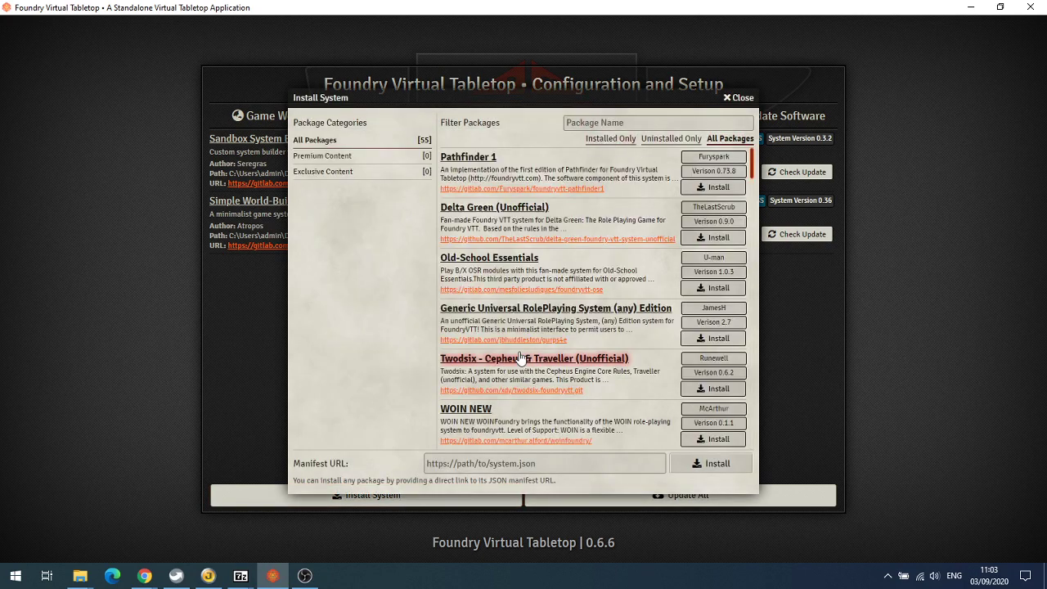
pyautogui.scroll(-15, 520, 358)
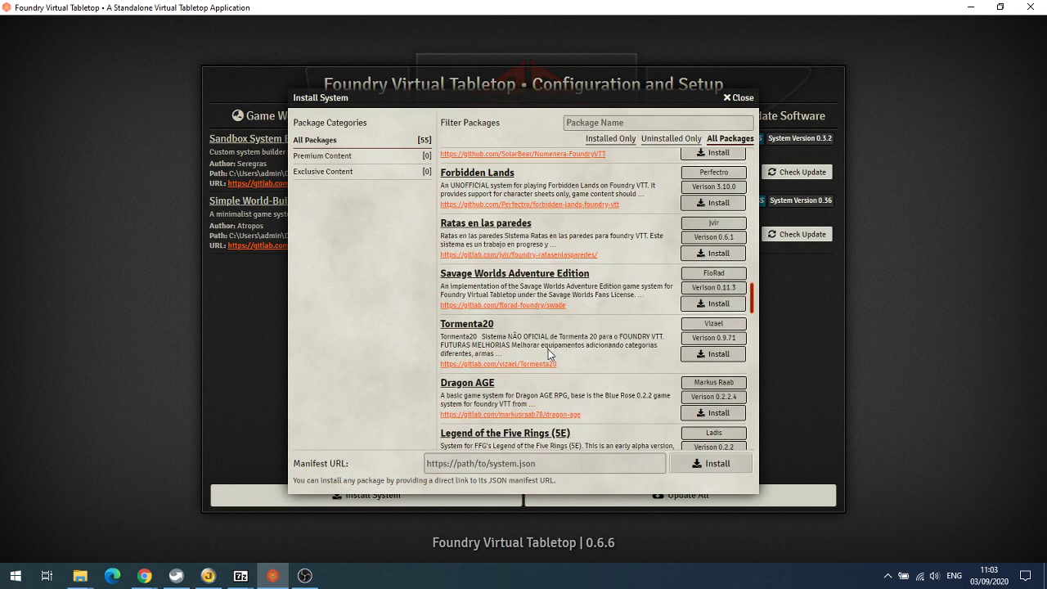
pyautogui.scroll(10, 548, 353)
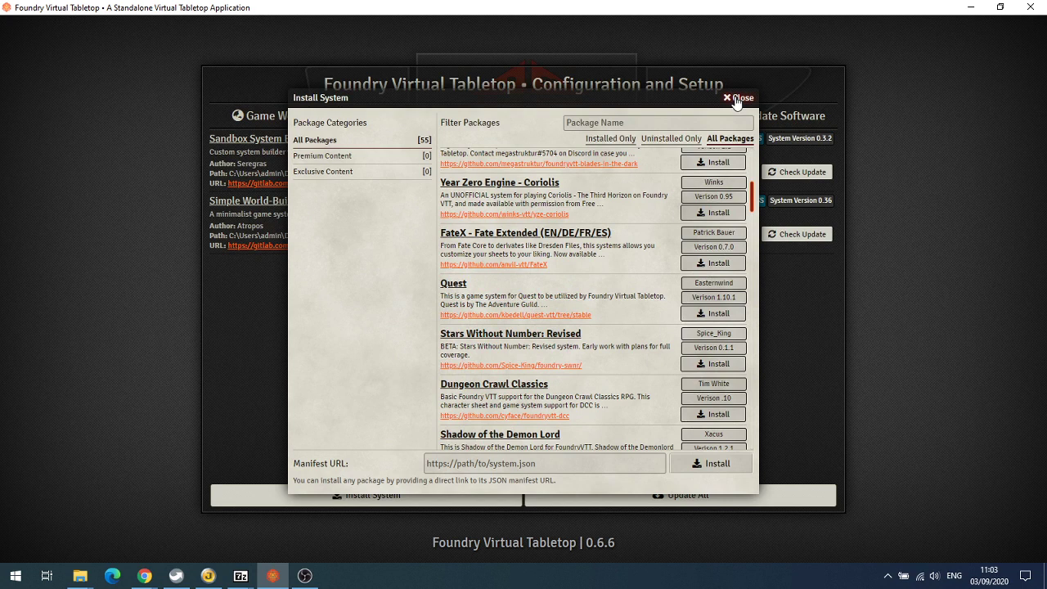
pyautogui.click(736, 100)
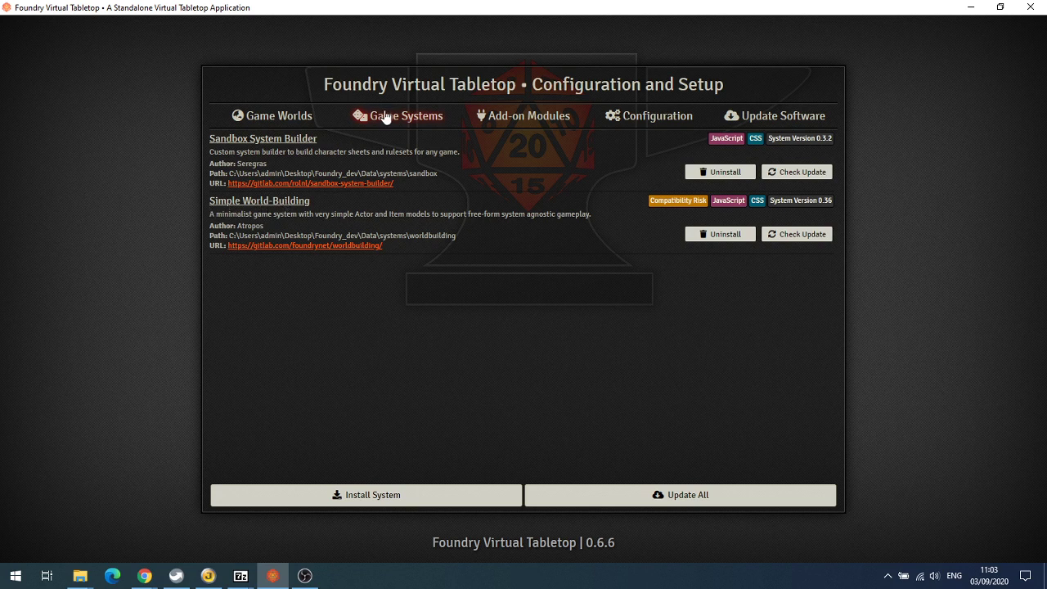
# - Check the installed add-on modules, then bring up the Game Worlds list
pyautogui.click(552, 120)
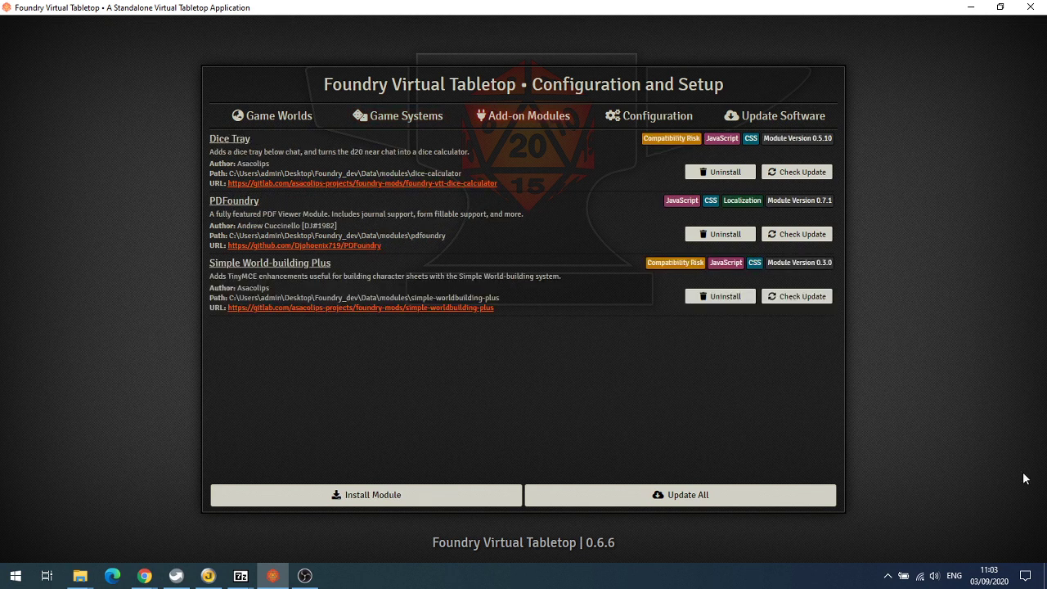
pyautogui.hotkey('alt', 'Tab')
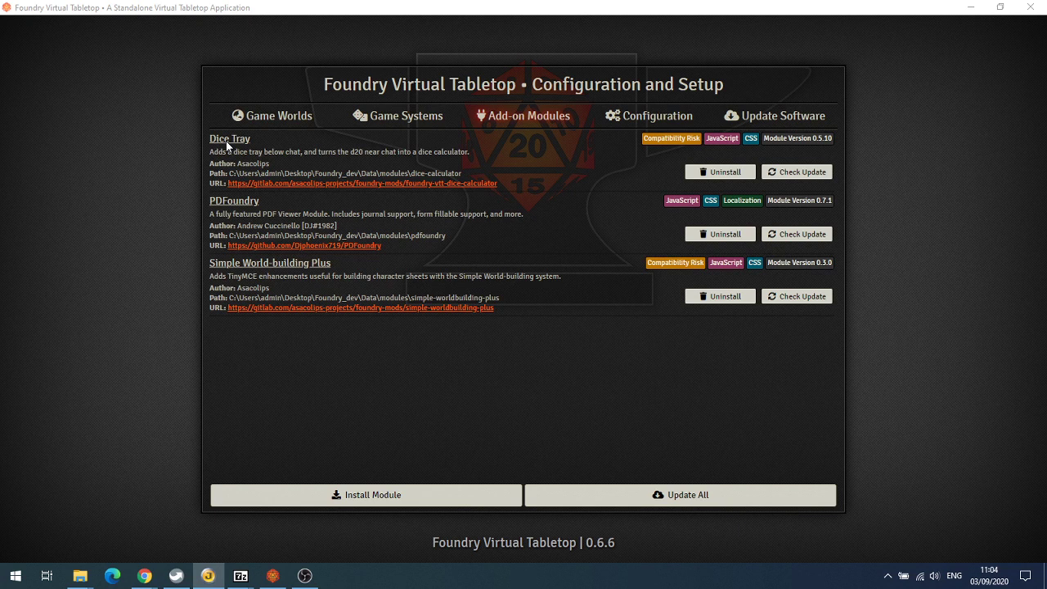
pyautogui.click(244, 115)
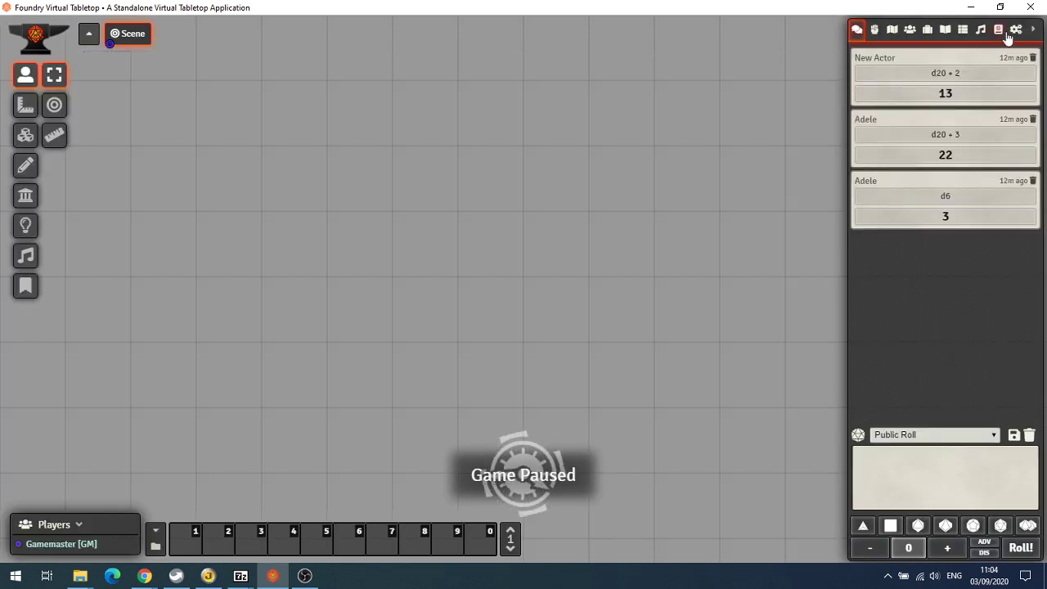
# - Uncheck Simple World-building Plus in the Manage Modules list from Game Settings
pyautogui.click(1016, 29)
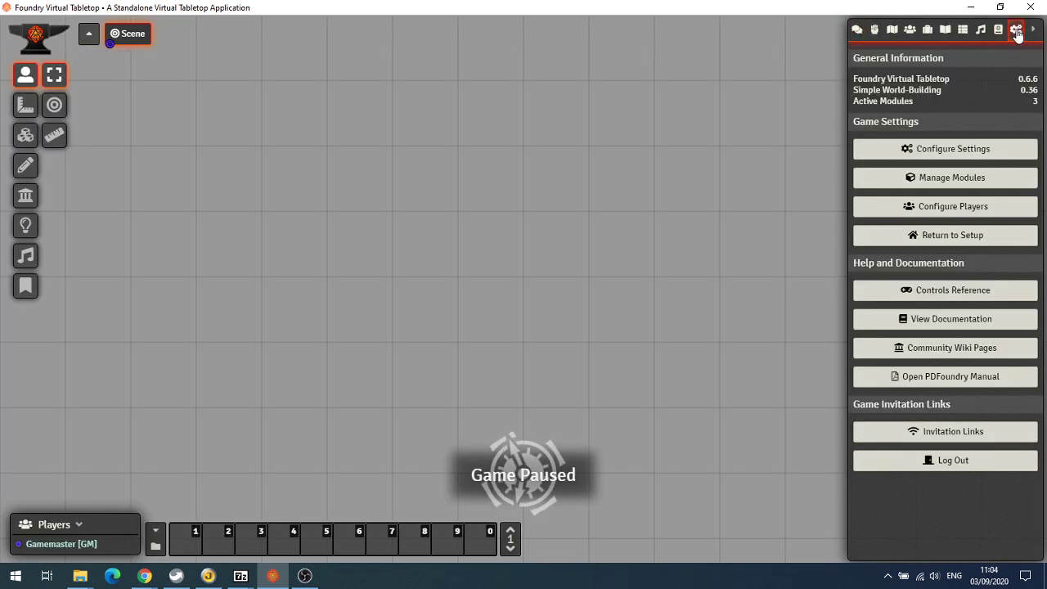
pyautogui.click(945, 180)
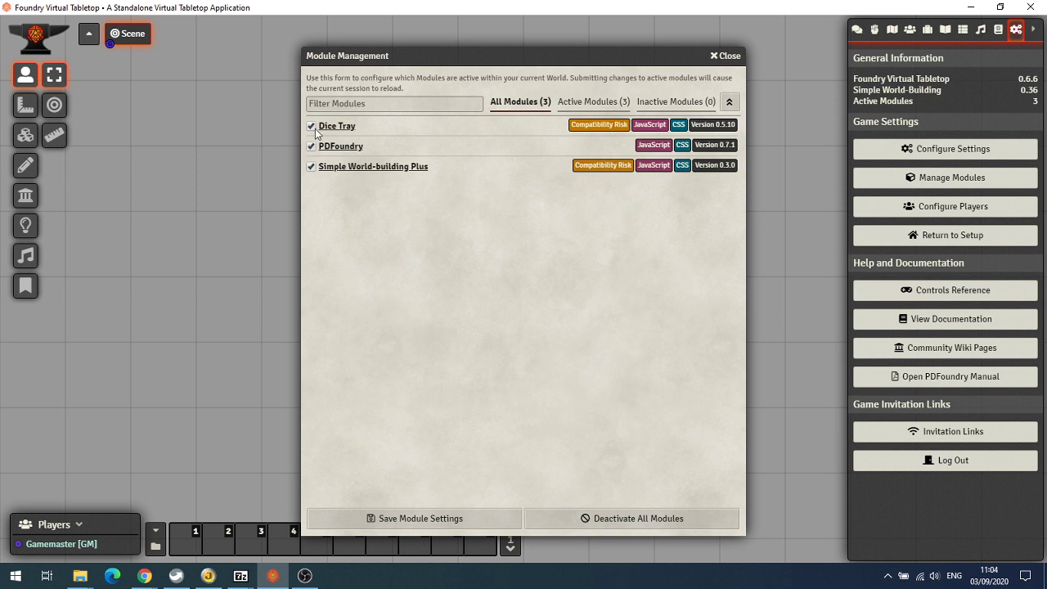
pyautogui.click(312, 168)
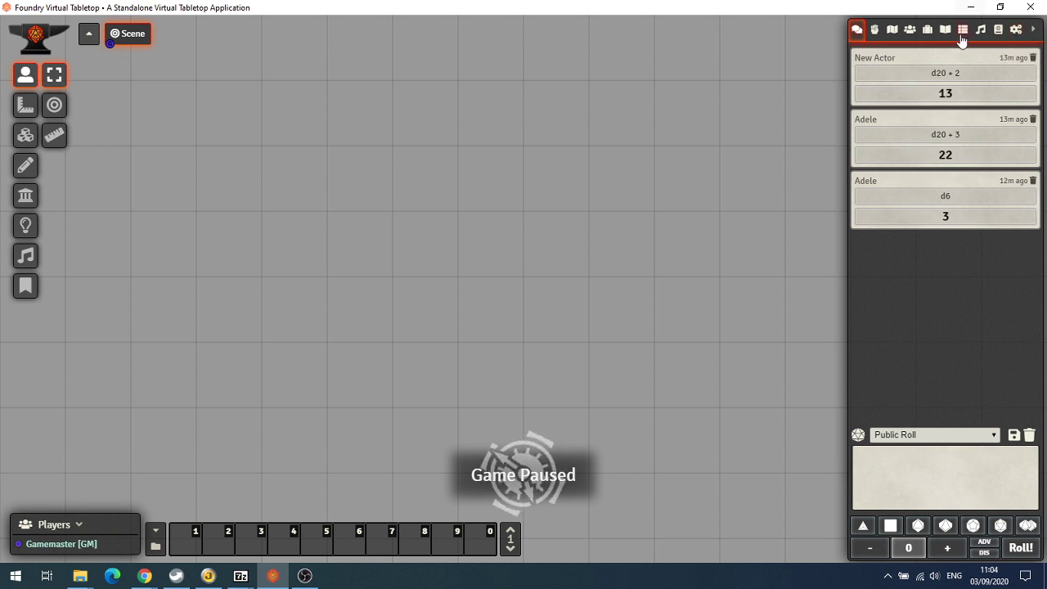
# - Create a new PDF journal entry named 'Base CS'
pyautogui.click(944, 31)
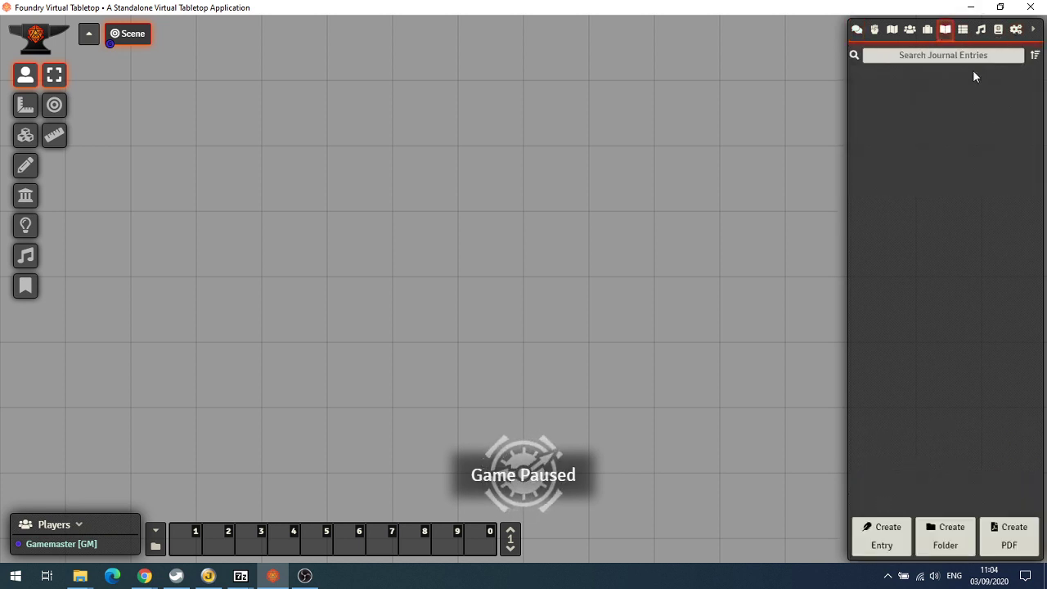
pyautogui.click(1008, 540)
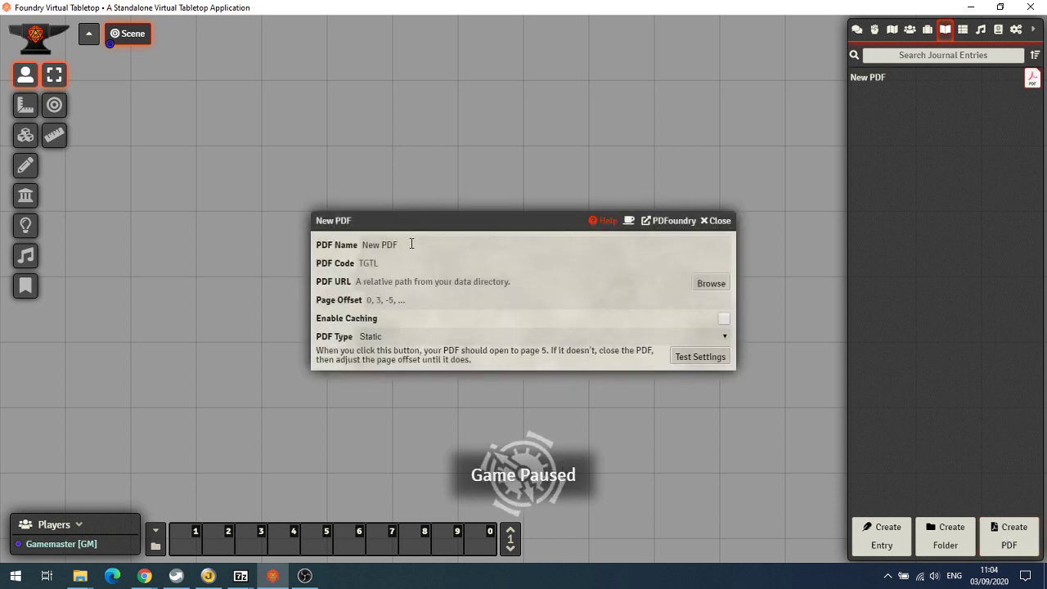
pyautogui.click(343, 244)
pyautogui.write('Ba')
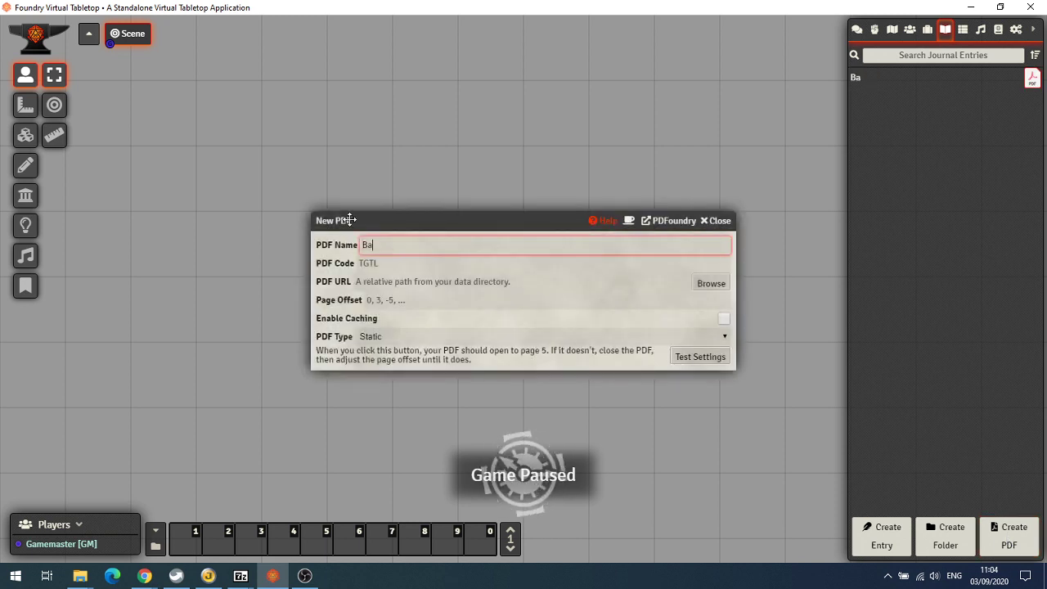
pyautogui.write('se CS')
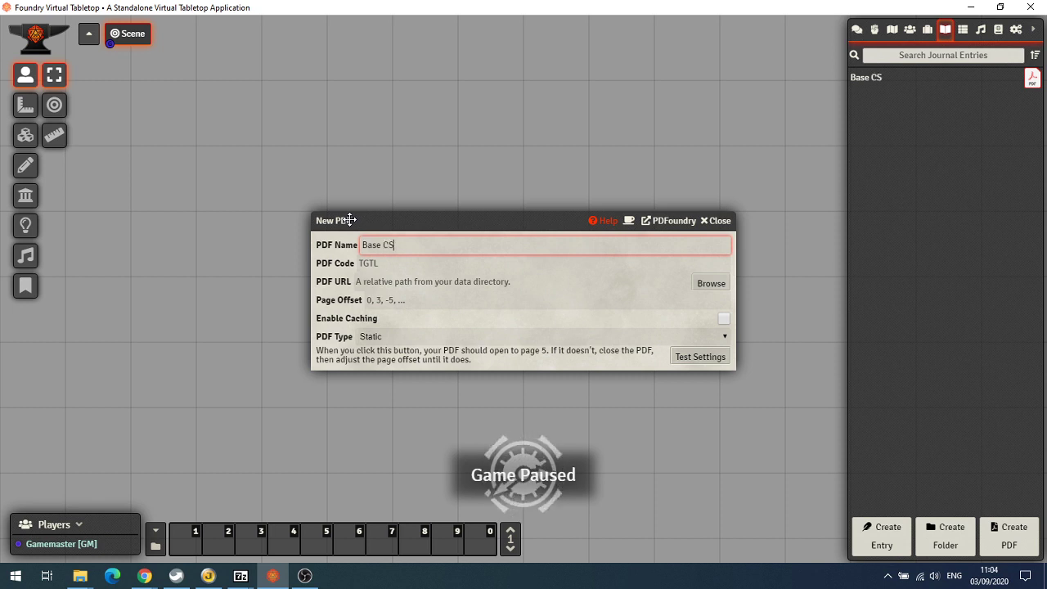
# - Link CS_Stay_Frosty.pdf from worlds/test-pdf/pdf as the entry's PDF source
pyautogui.click(709, 282)
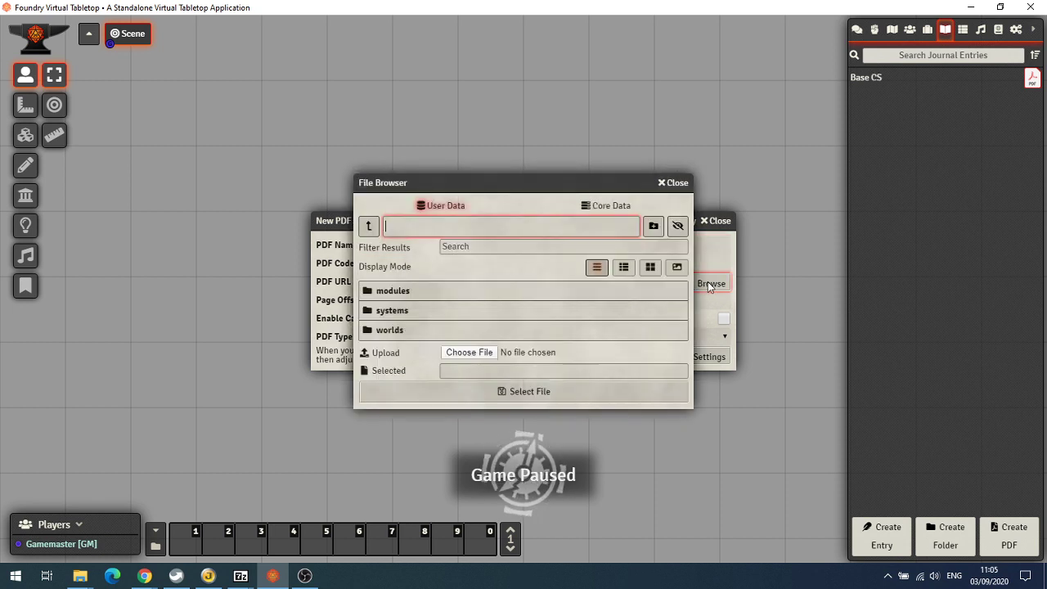
pyautogui.click(390, 331)
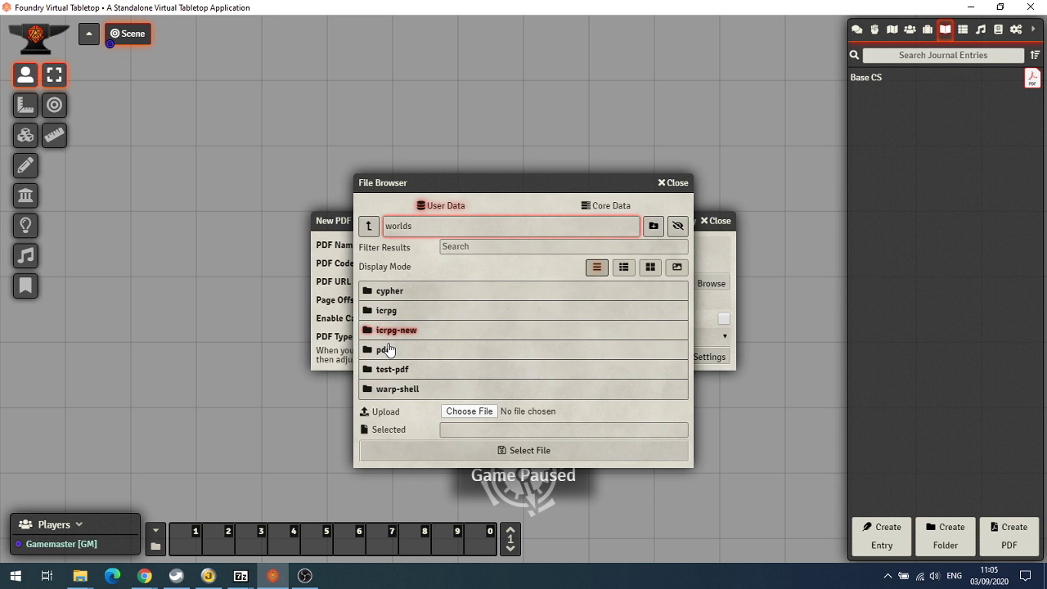
pyautogui.click(381, 370)
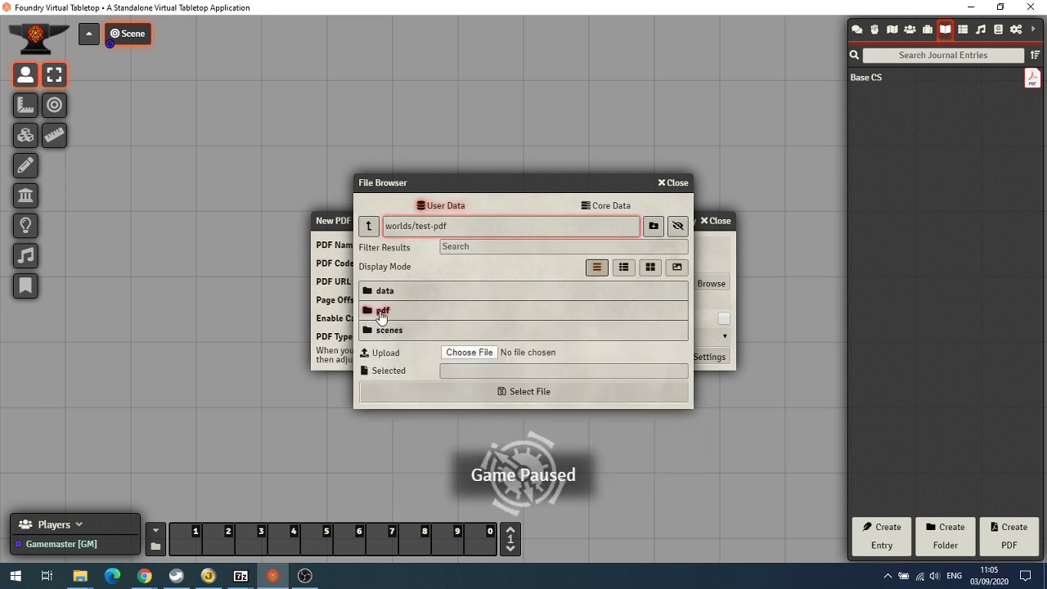
pyautogui.click(409, 311)
pyautogui.click(410, 295)
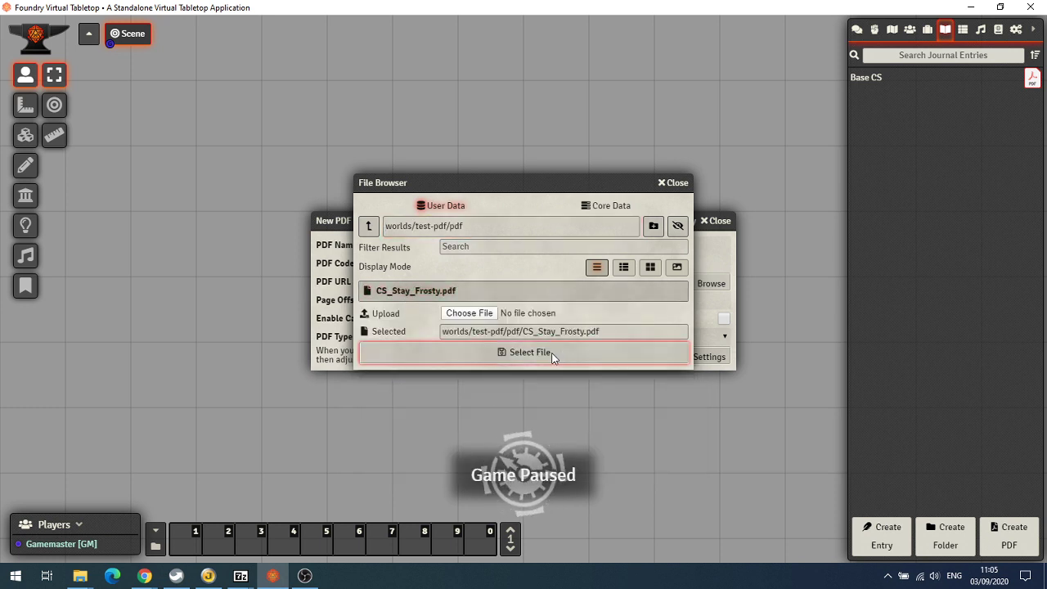
pyautogui.click(369, 352)
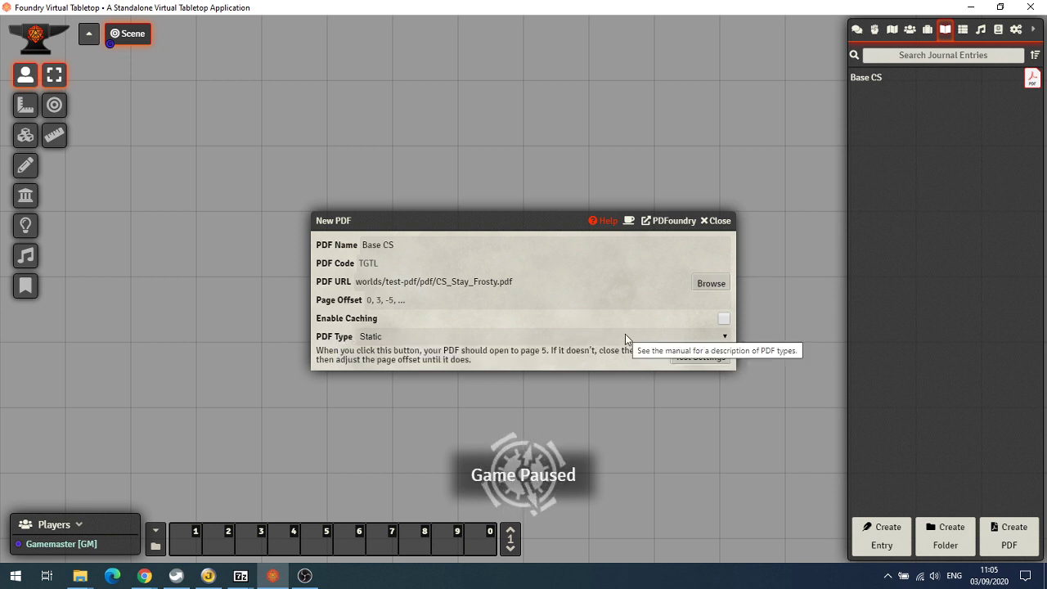
# - Set the PDF type to Form Fillable (Actor Sheet) and close the settings
pyautogui.click(597, 336)
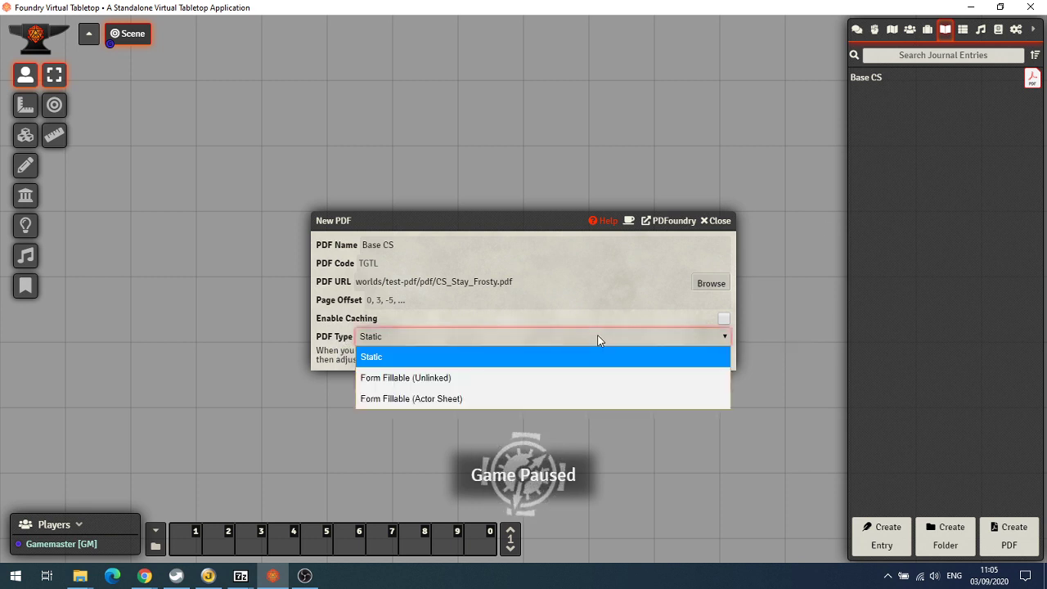
pyautogui.click(446, 399)
pyautogui.click(647, 273)
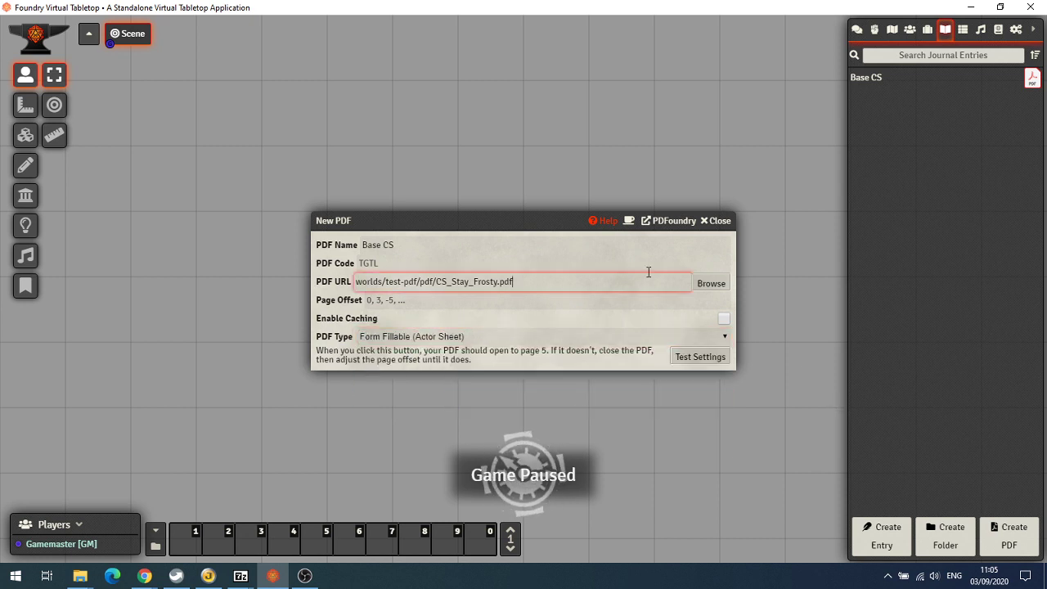
pyautogui.click(716, 220)
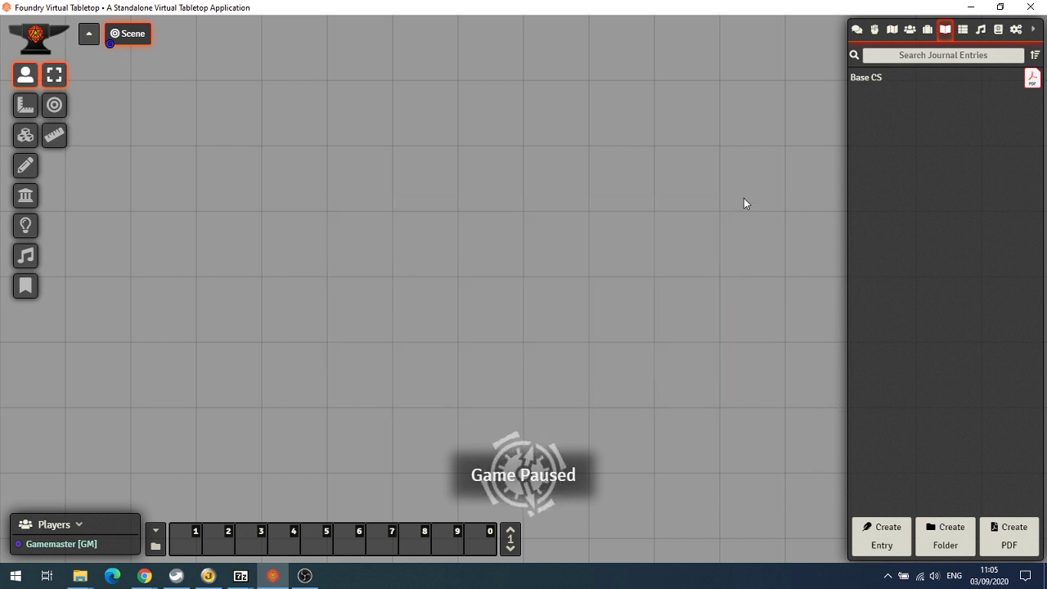
# - Create a new actor named 'Adele'
pyautogui.click(909, 29)
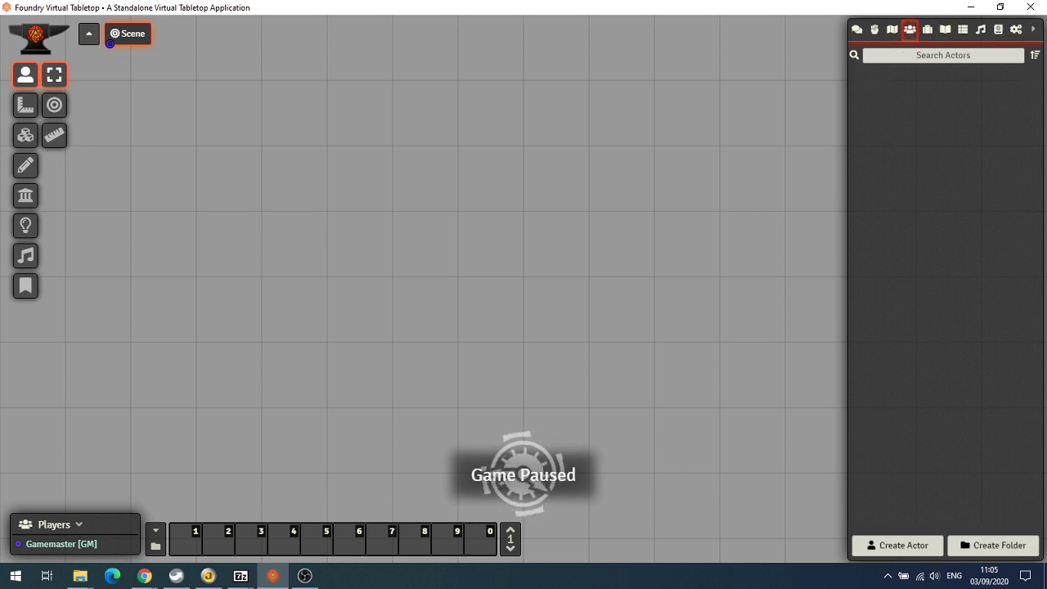
pyautogui.click(901, 549)
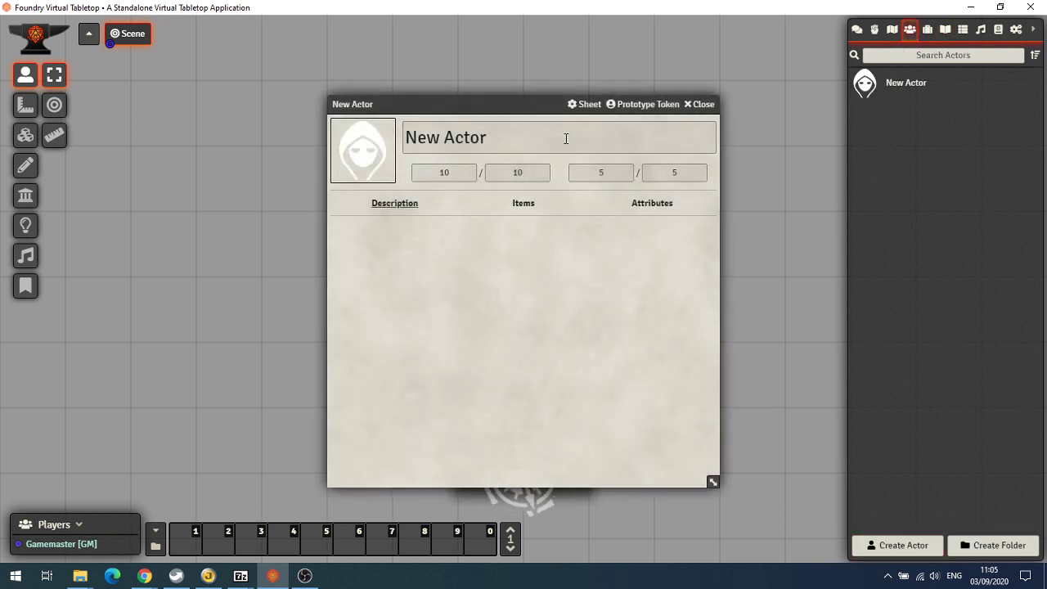
pyautogui.moveTo(502, 133); pyautogui.dragTo(422, 137)
pyautogui.write('Adele')
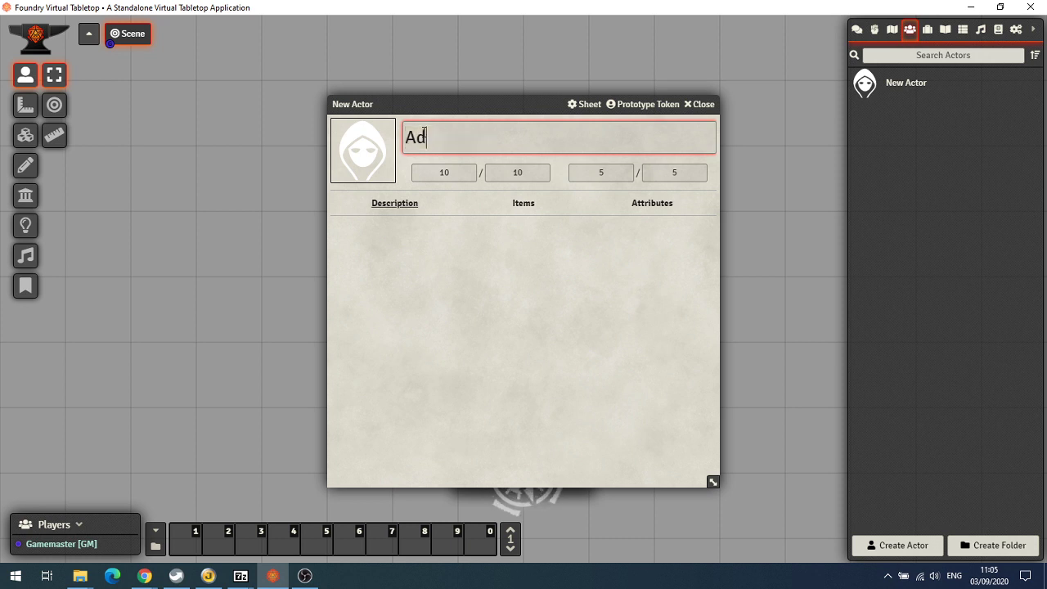
pyautogui.click(554, 270)
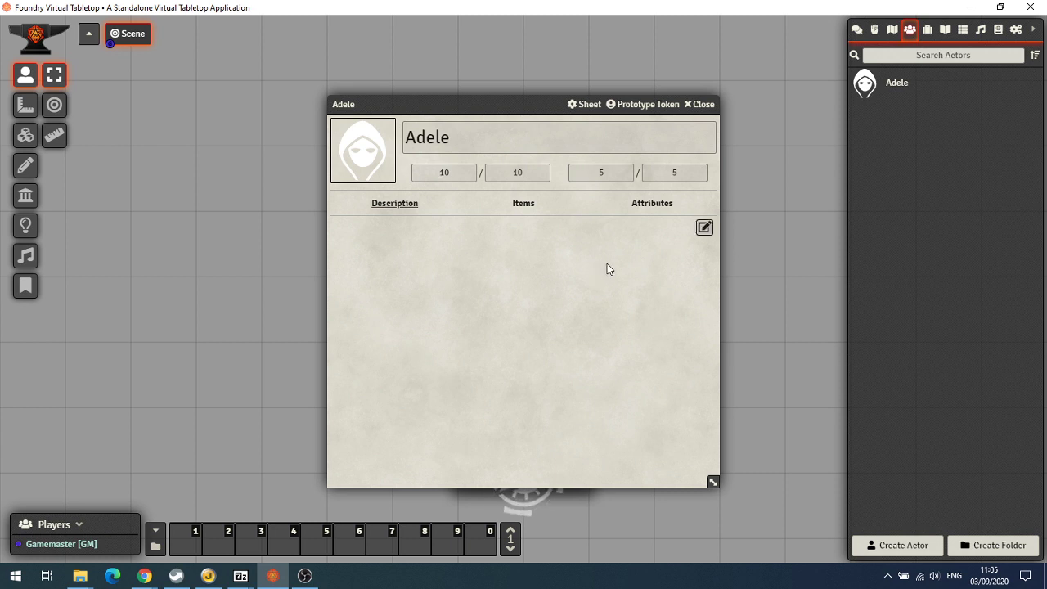
# - Set Adele's four resource values to 1, 2, 3 and 4
pyautogui.click(468, 174)
pyautogui.write('1')
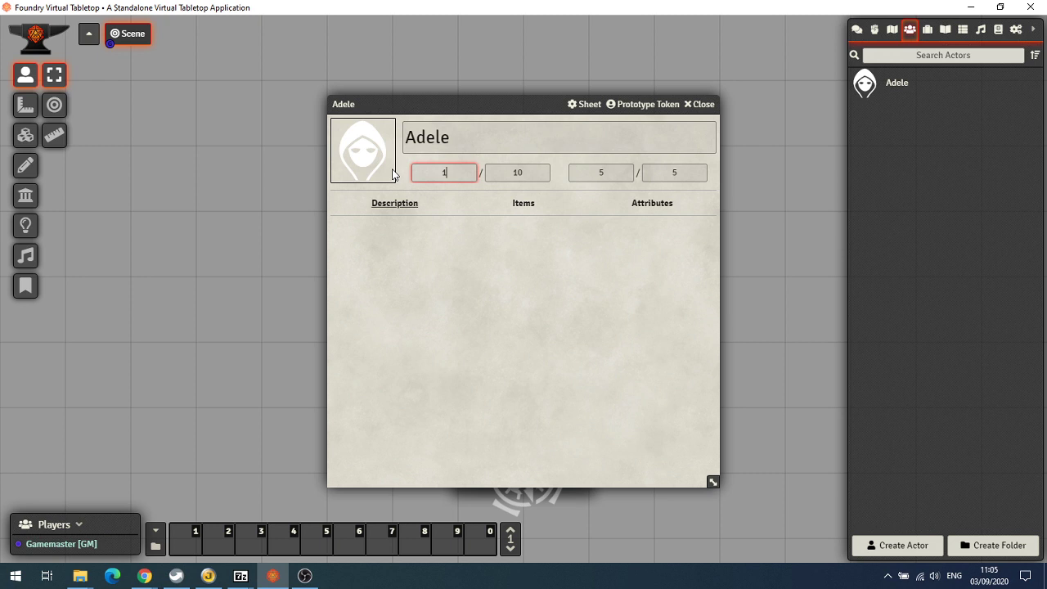
pyautogui.press('Tab')
pyautogui.press('Delete')
pyautogui.press('Delete')
pyautogui.write('2')
pyautogui.press('Tab')
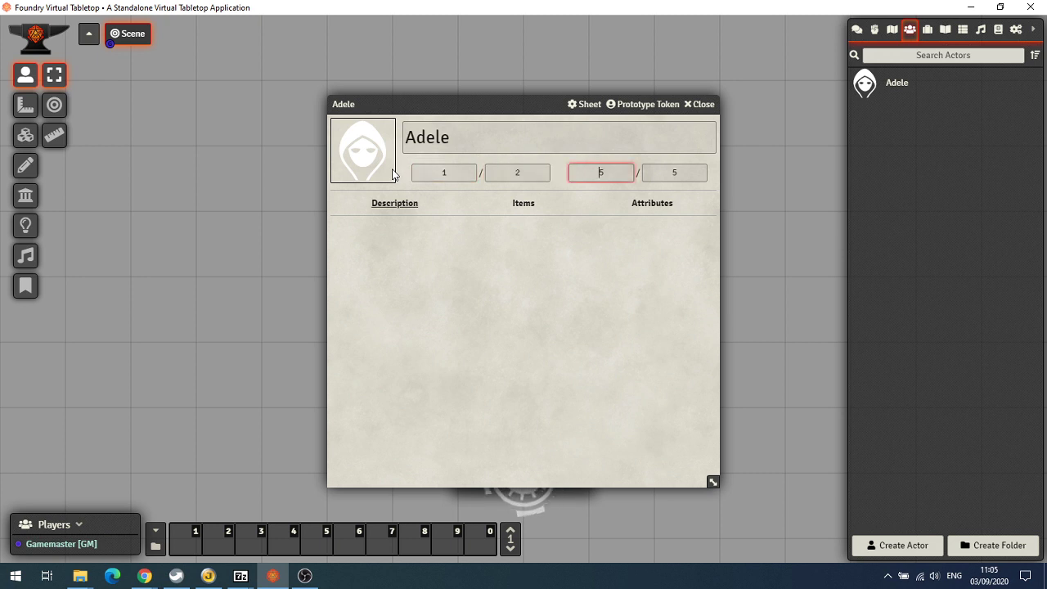
pyautogui.press('Delete')
pyautogui.write('3')
pyautogui.press('Tab')
pyautogui.press('Delete')
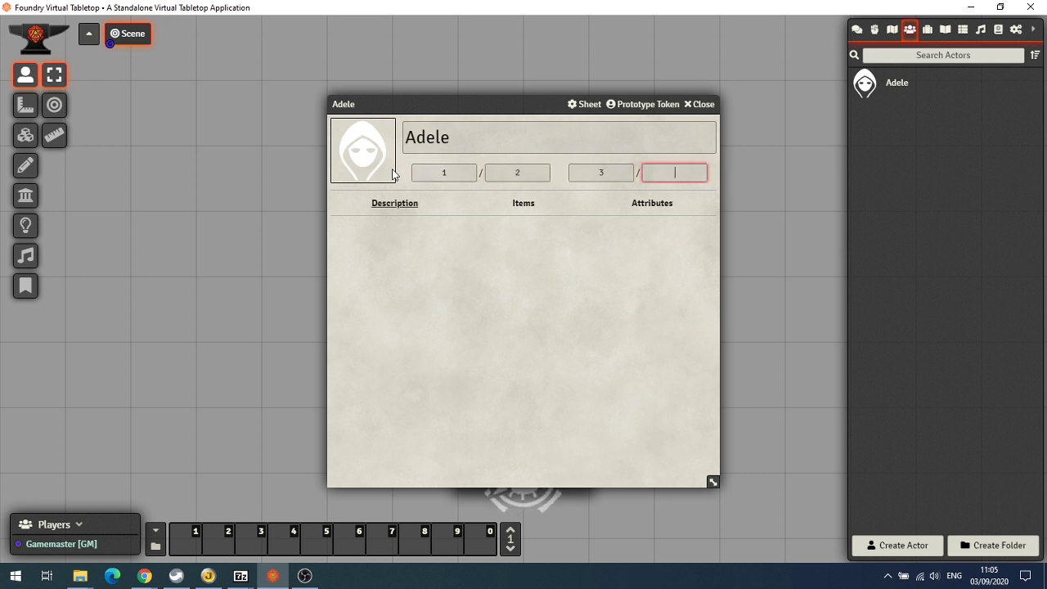
pyautogui.write('4')
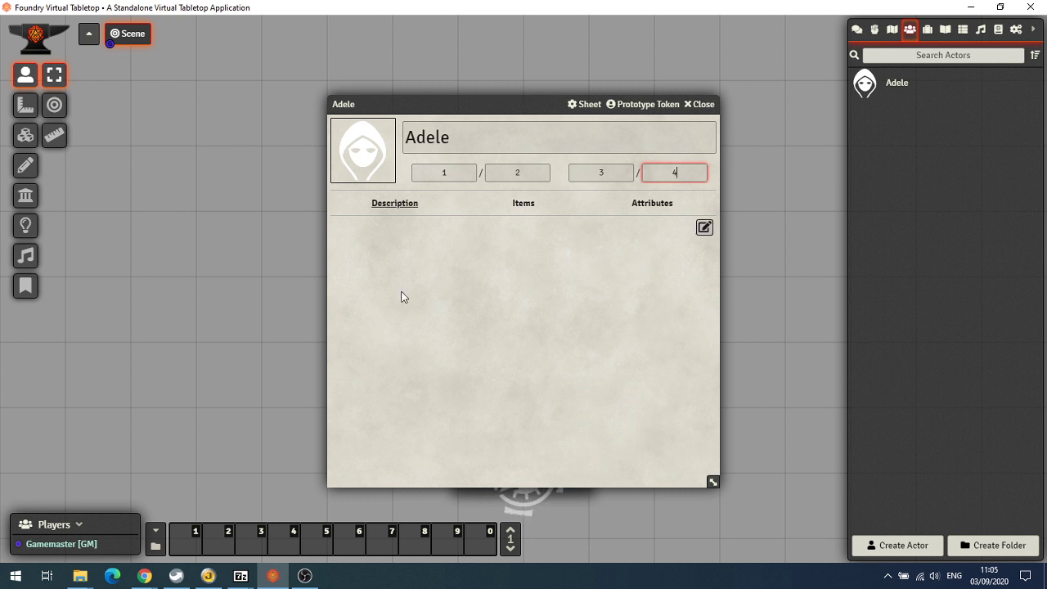
pyautogui.click(400, 296)
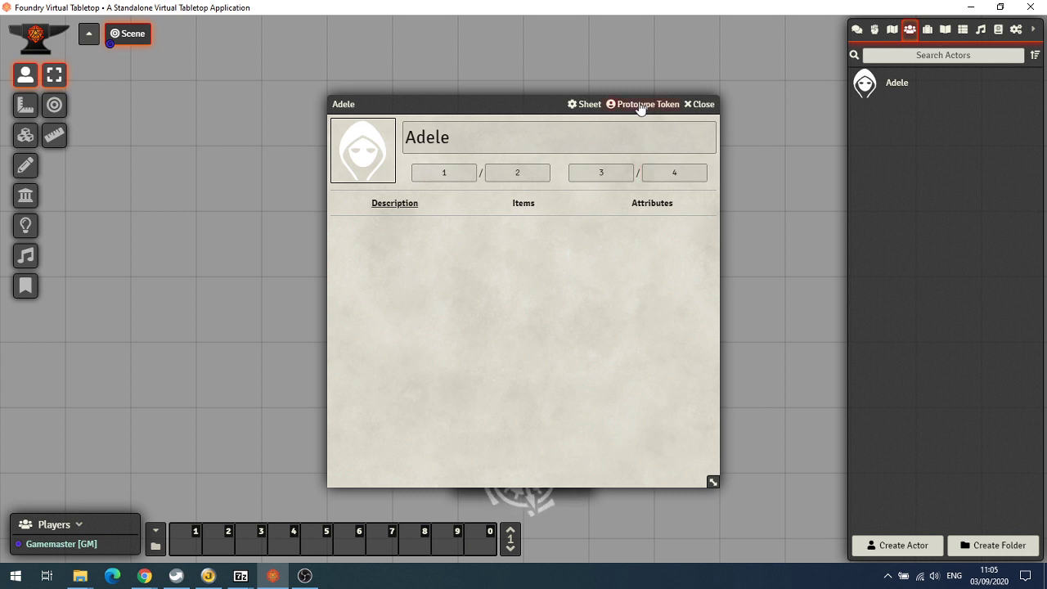
# - Choose pdfoundry.PDFActorSheetAdapter as the default sheet in Adele's sheet configuration
pyautogui.click(586, 106)
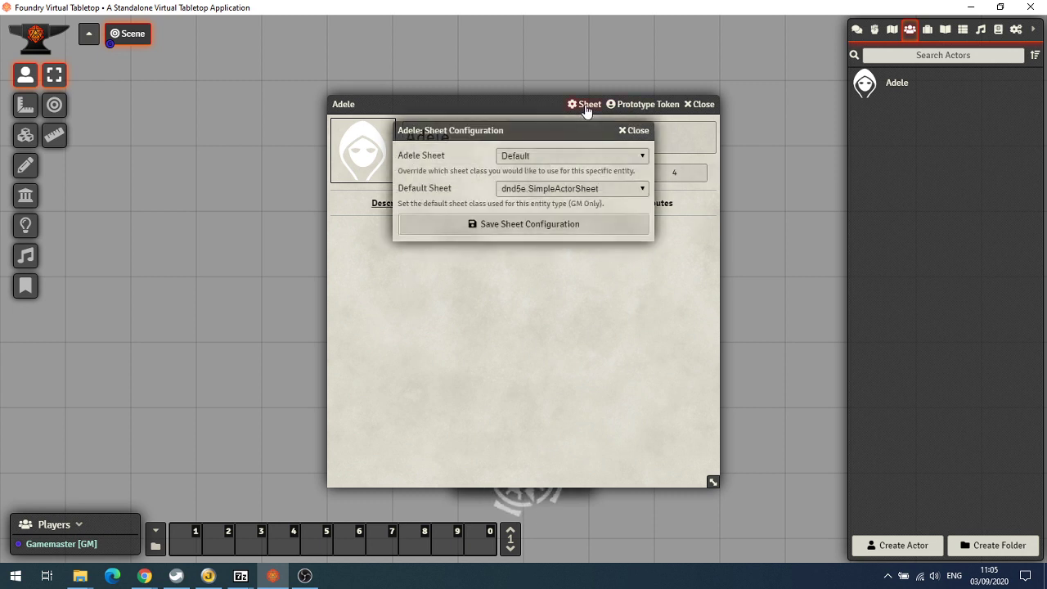
pyautogui.moveTo(455, 134); pyautogui.dragTo(493, 157)
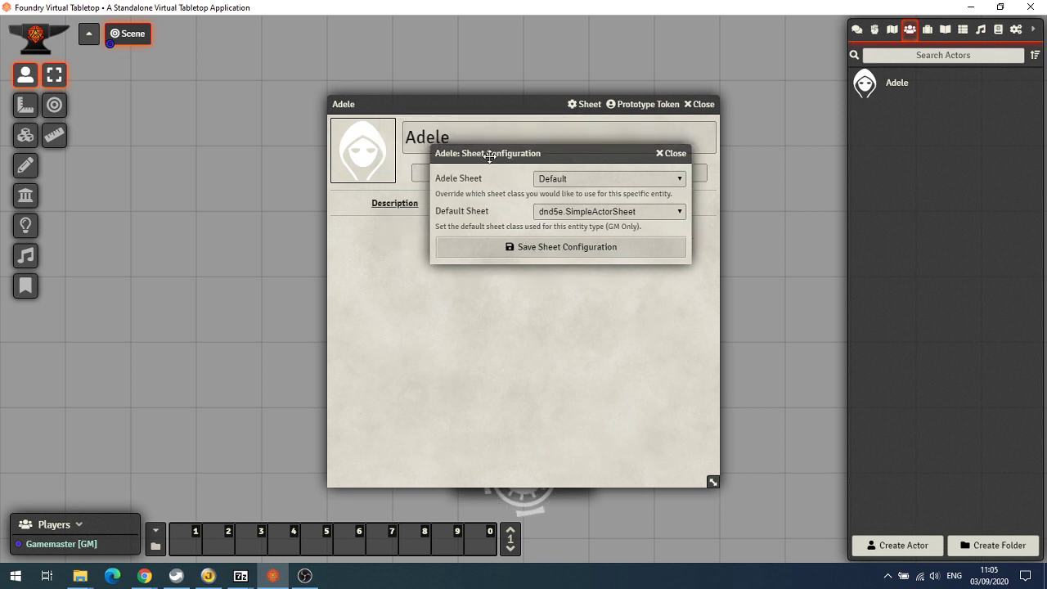
pyautogui.click(591, 213)
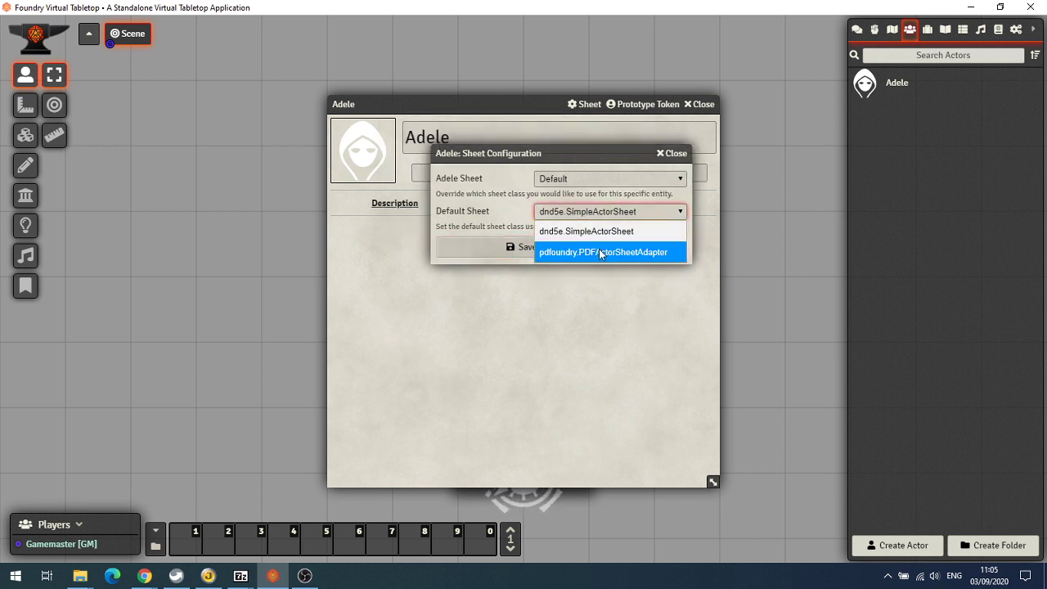
pyautogui.click(596, 253)
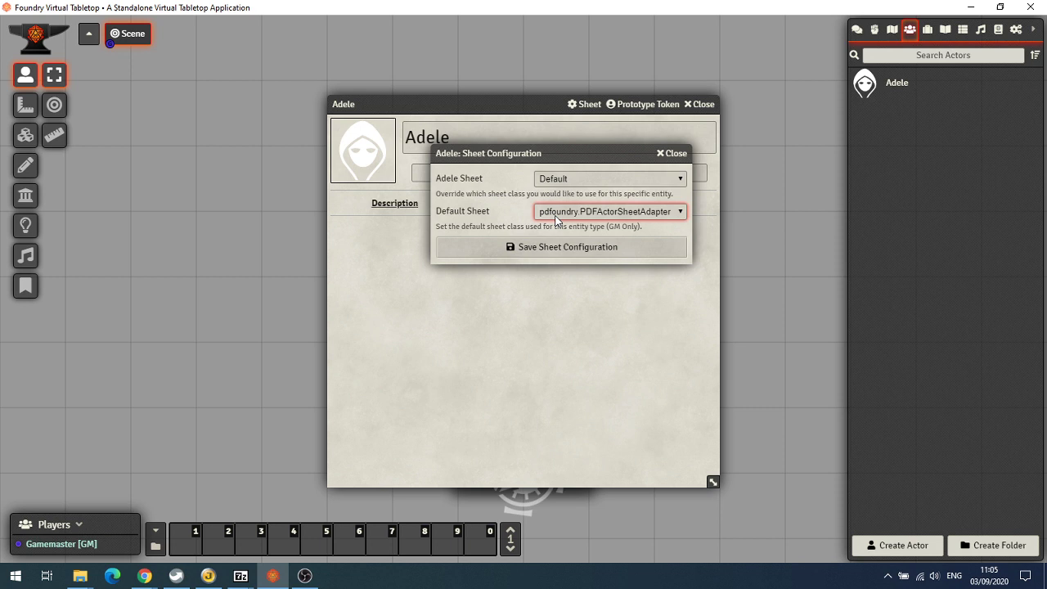
# - Save the sheet configuration and link the Base CS PDF to Adele's sheet
pyautogui.click(565, 254)
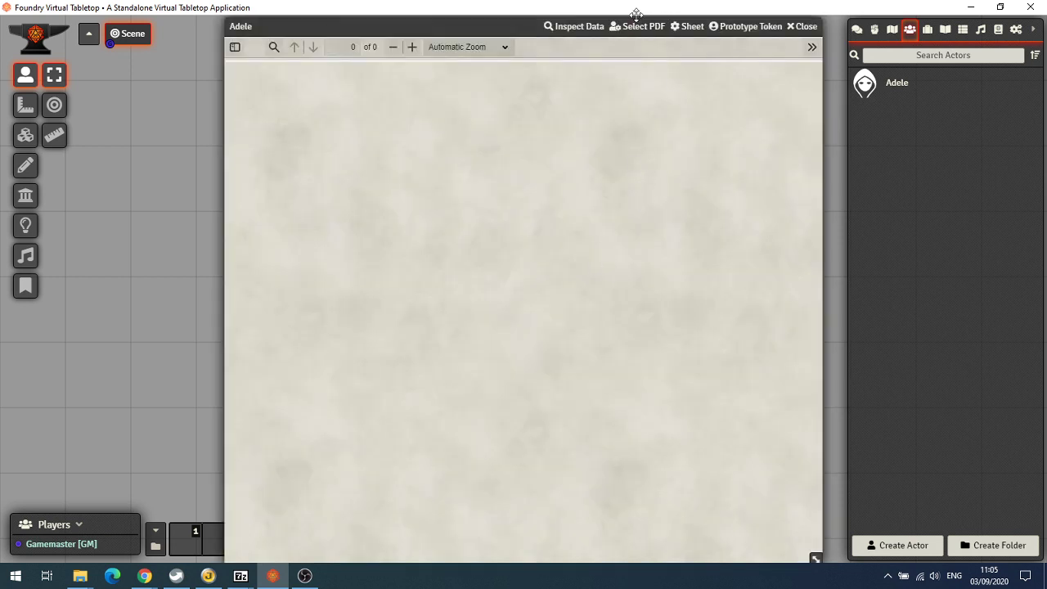
pyautogui.click(636, 28)
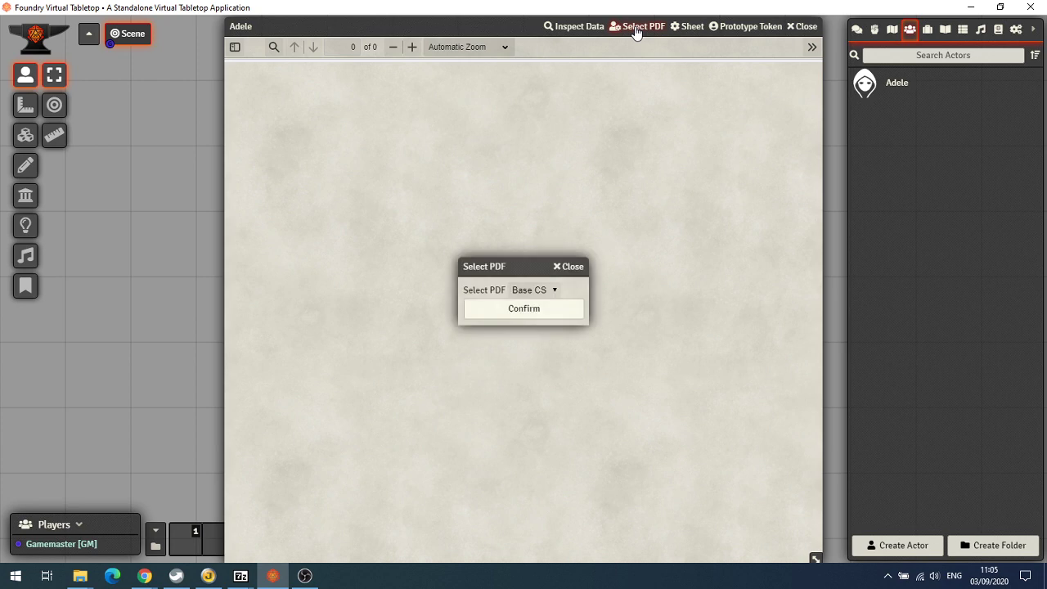
pyautogui.click(522, 311)
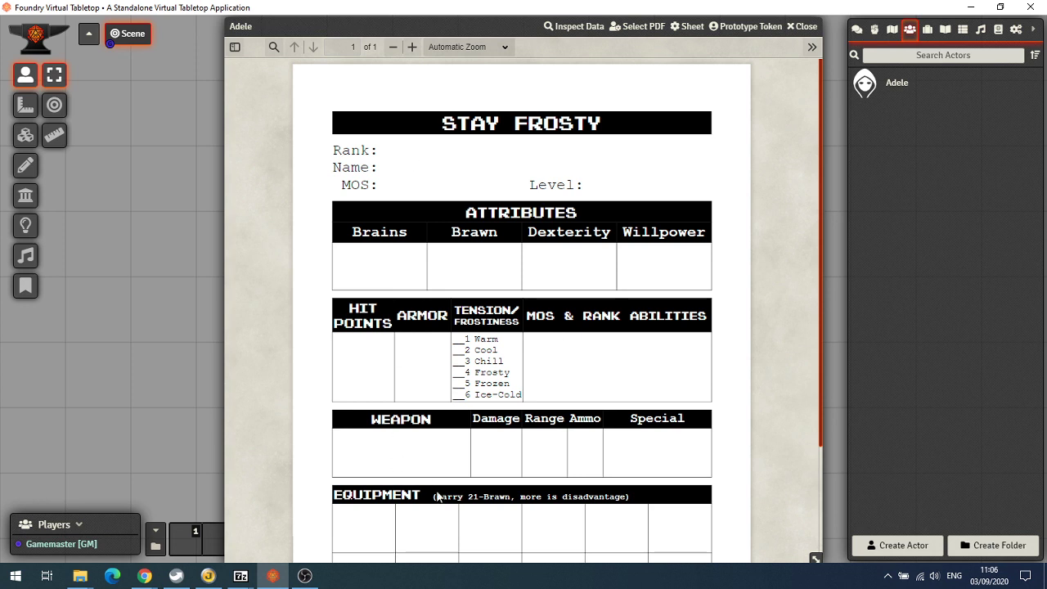
pyautogui.scroll(-1, 516, 443)
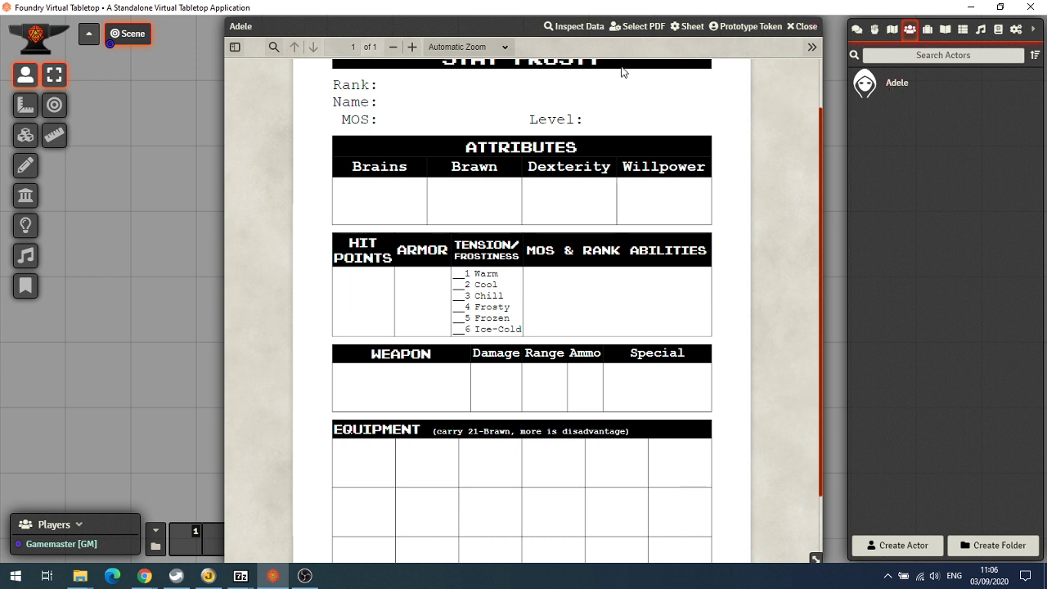
# - Review Adele's data paths and values in Inspect Data, then close that window
pyautogui.click(573, 27)
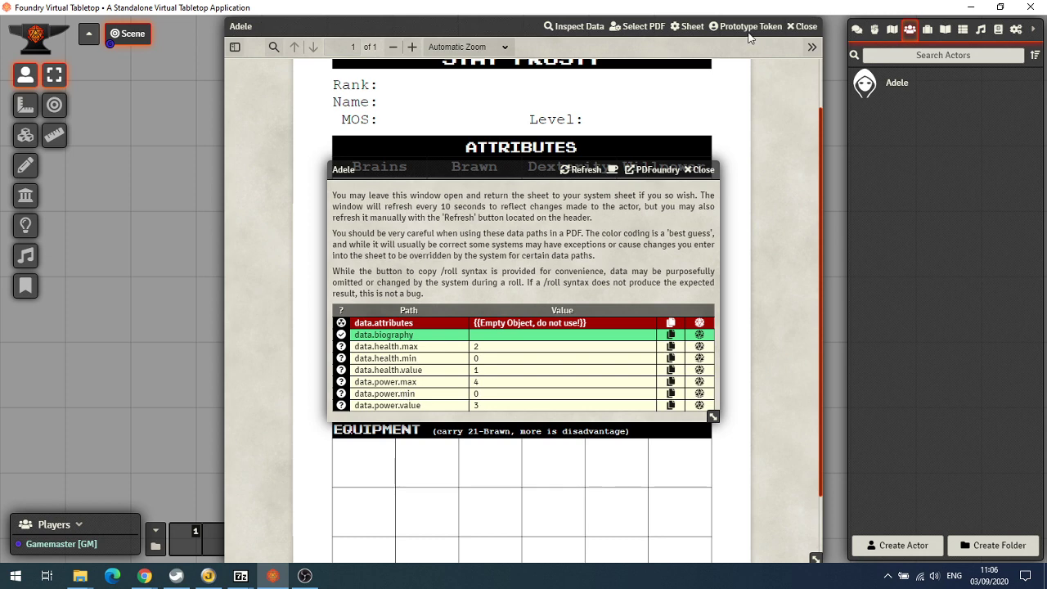
pyautogui.click(703, 169)
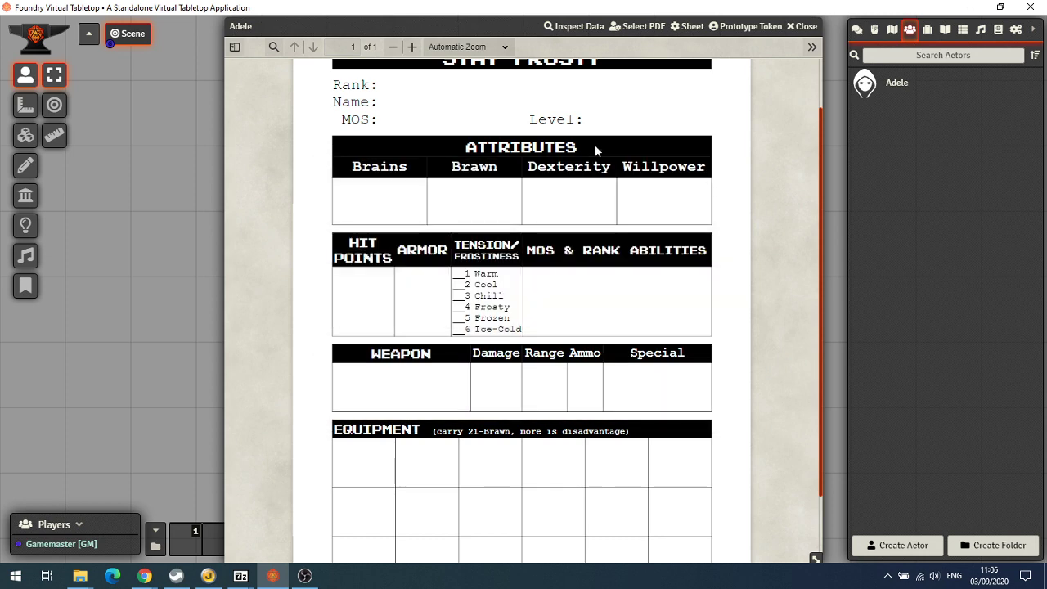
pyautogui.scroll(2, 501, 301)
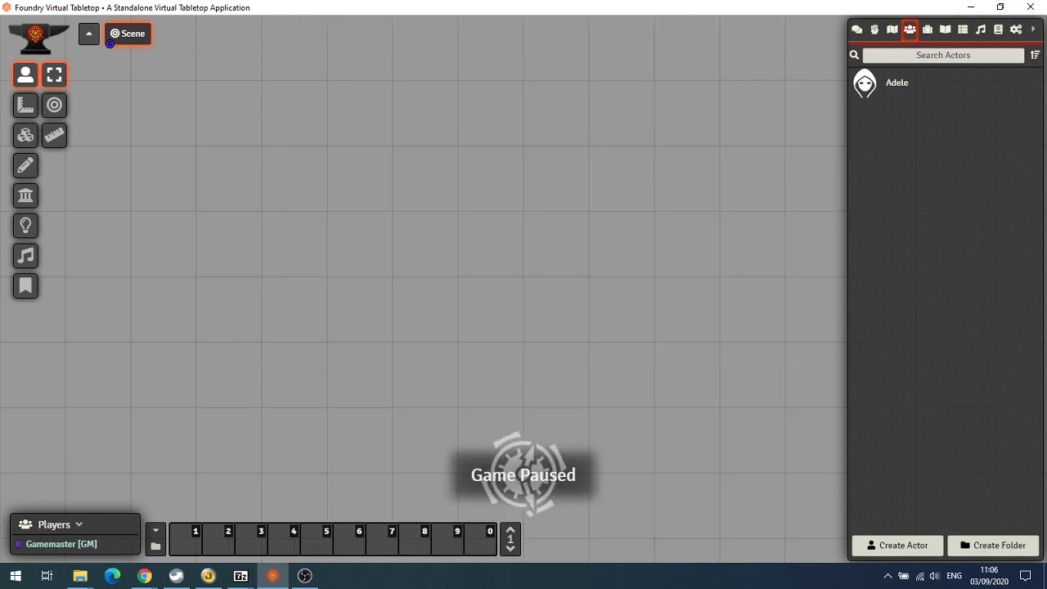
# - Close Adele's character sheet and run a web search for 'pdf escape'
pyautogui.click(799, 27)
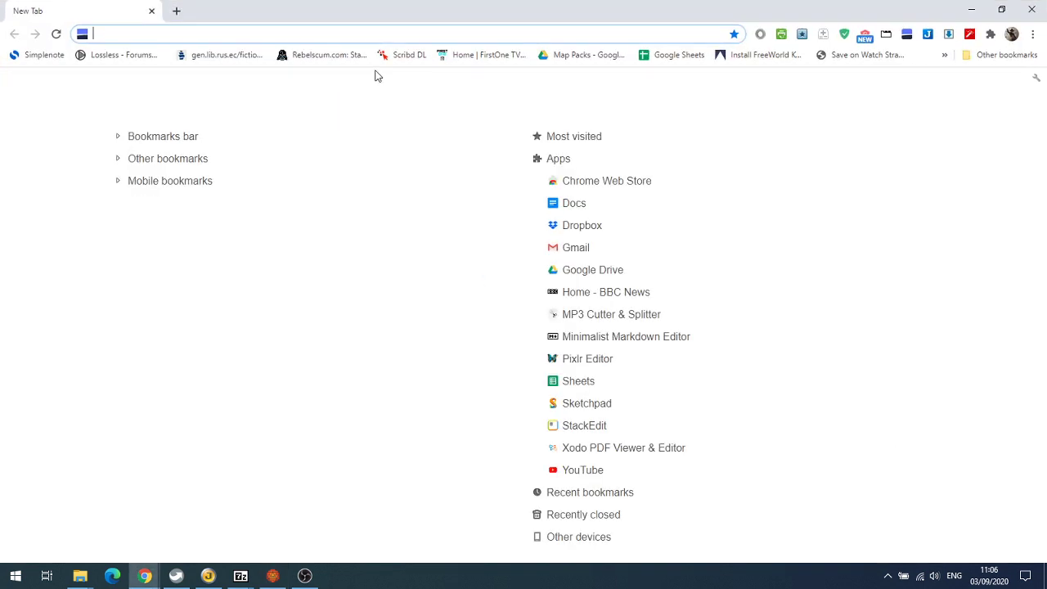
pyautogui.write('pdf escape')
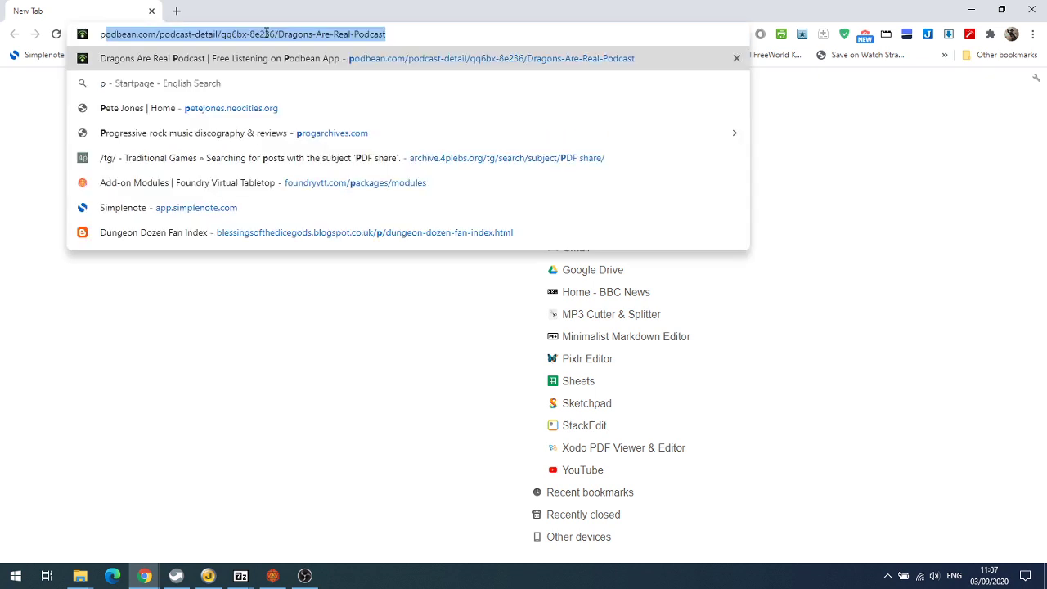
pyautogui.press('Return')
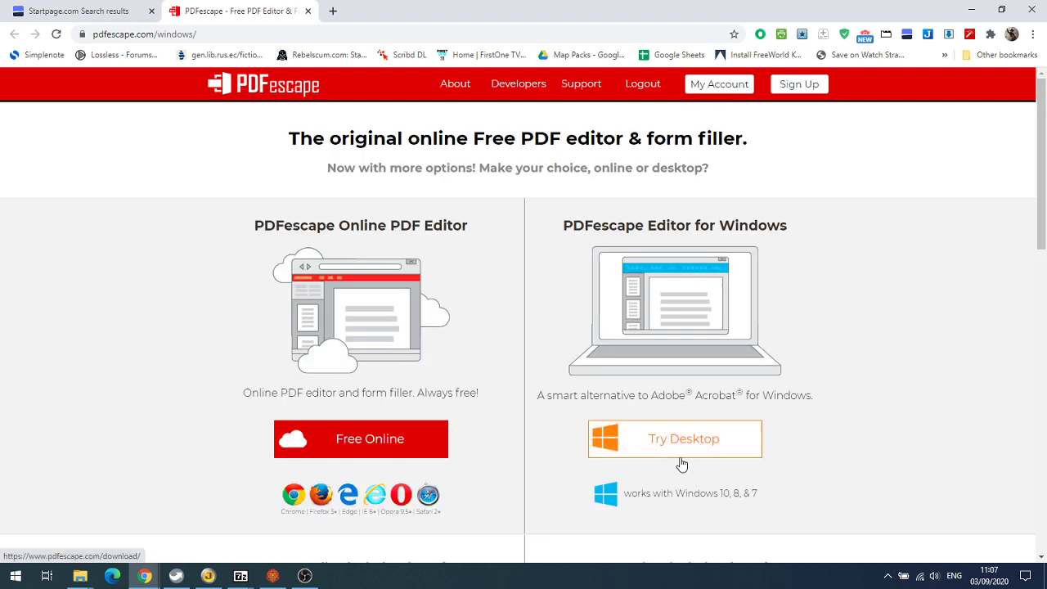
# - Upload CS_Stay_Frosty.pdf into PDFescape's free online editor
pyautogui.click(367, 446)
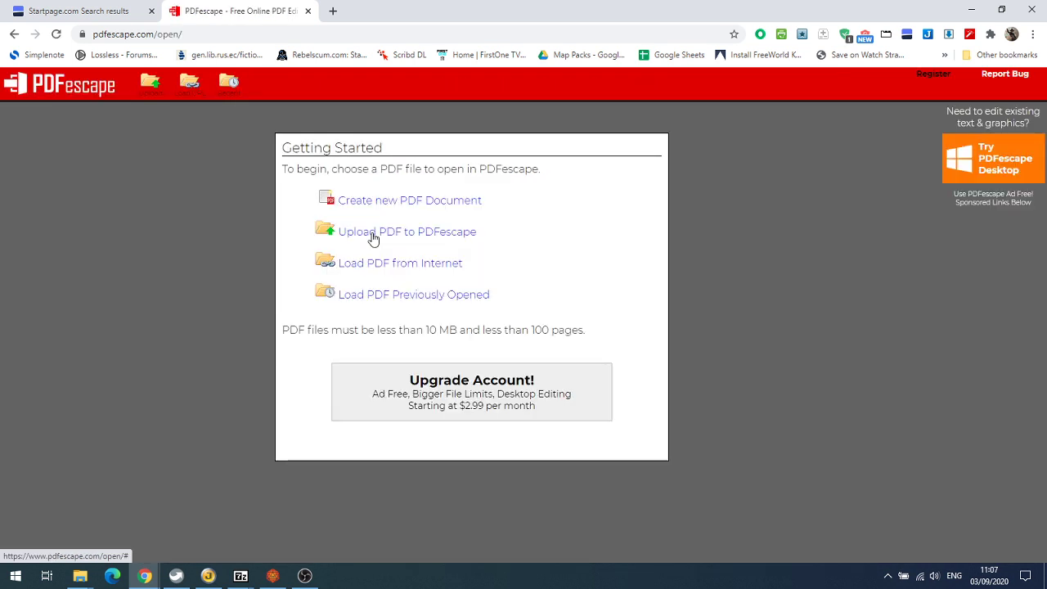
pyautogui.click(373, 239)
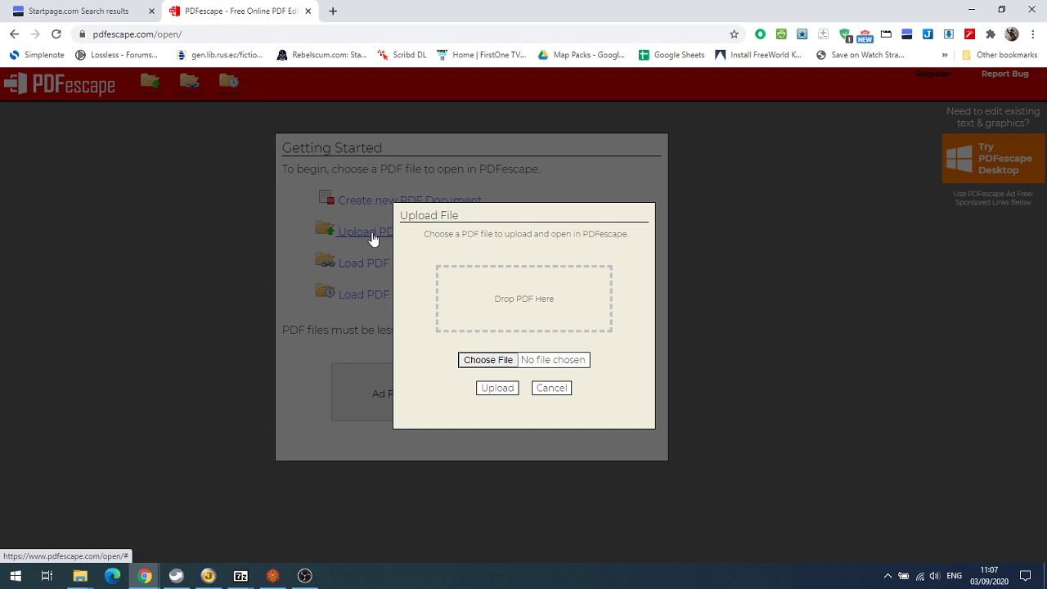
pyautogui.click(473, 362)
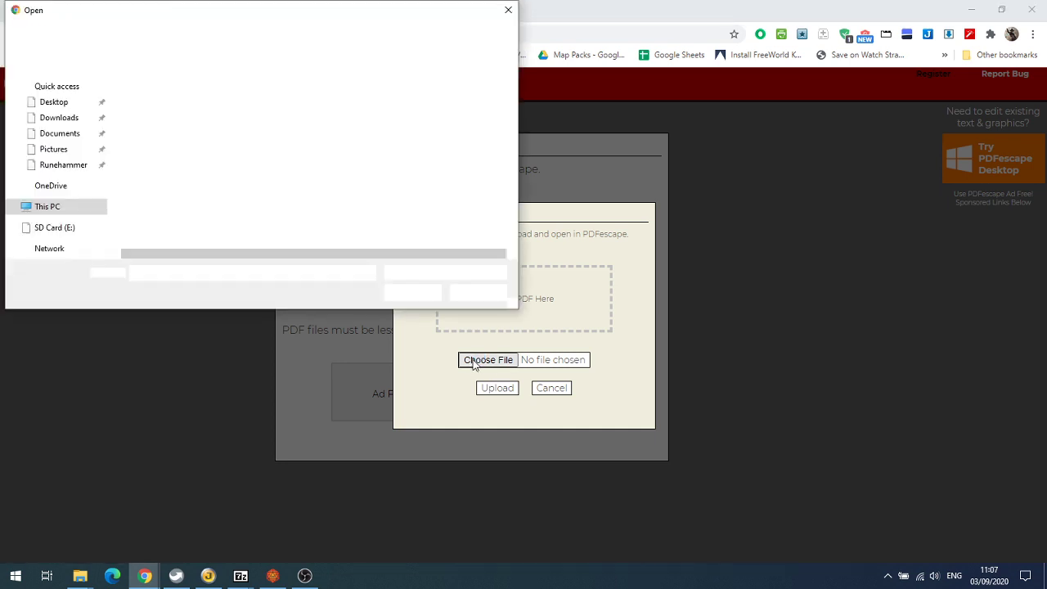
pyautogui.click(162, 94)
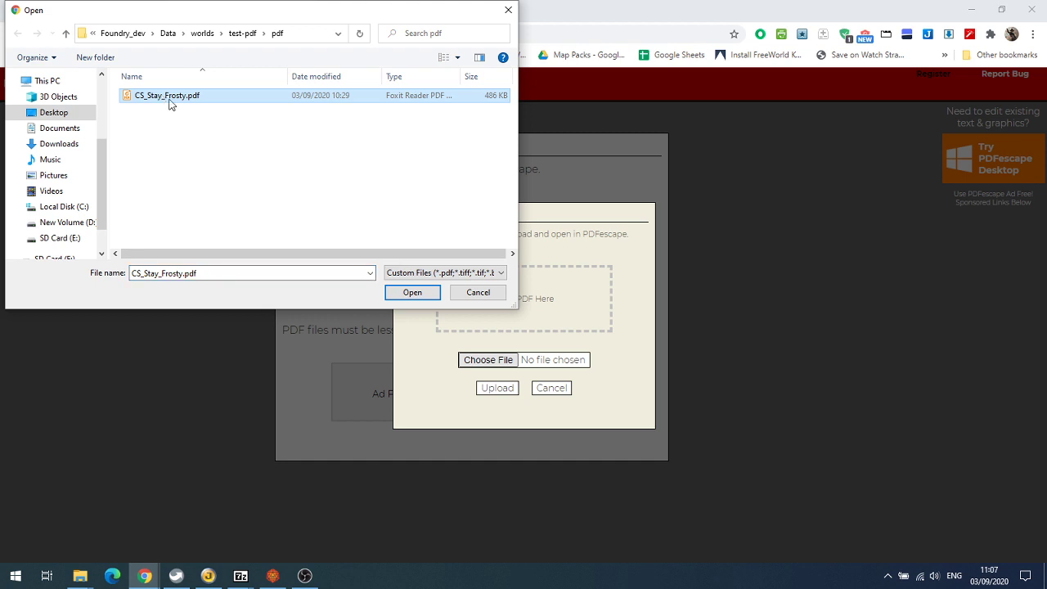
pyautogui.doubleClick(170, 103)
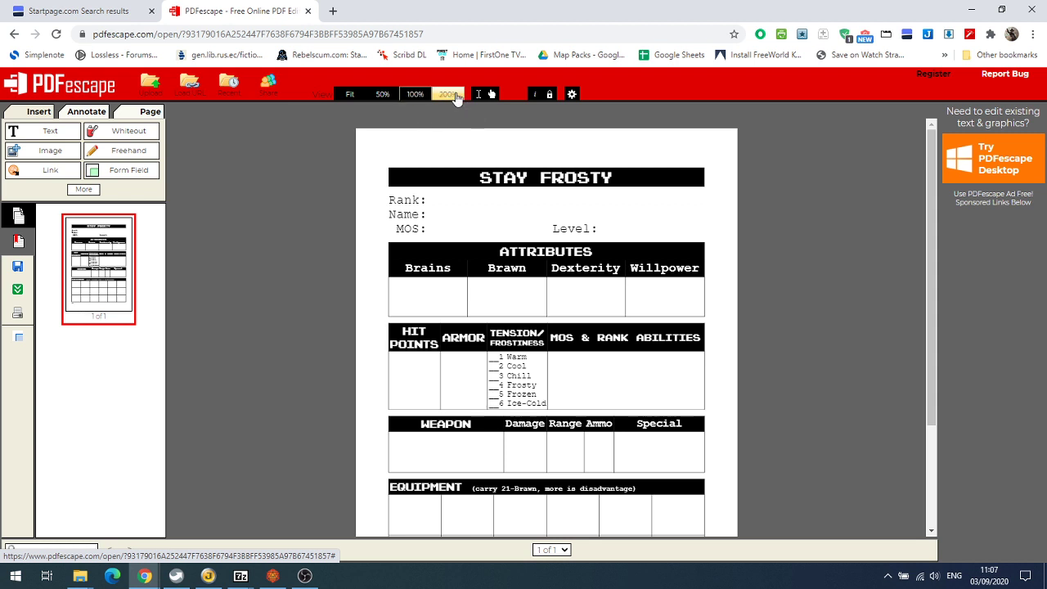
# - At 200% zoom, add text fields beside Rank, Name, MOS and Level
pyautogui.click(448, 94)
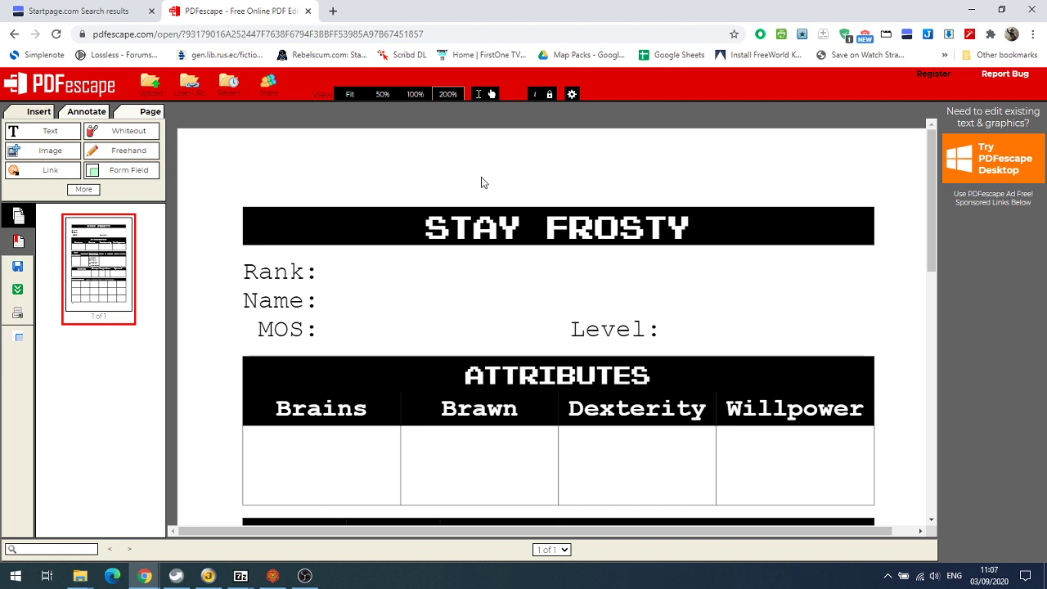
pyautogui.click(114, 172)
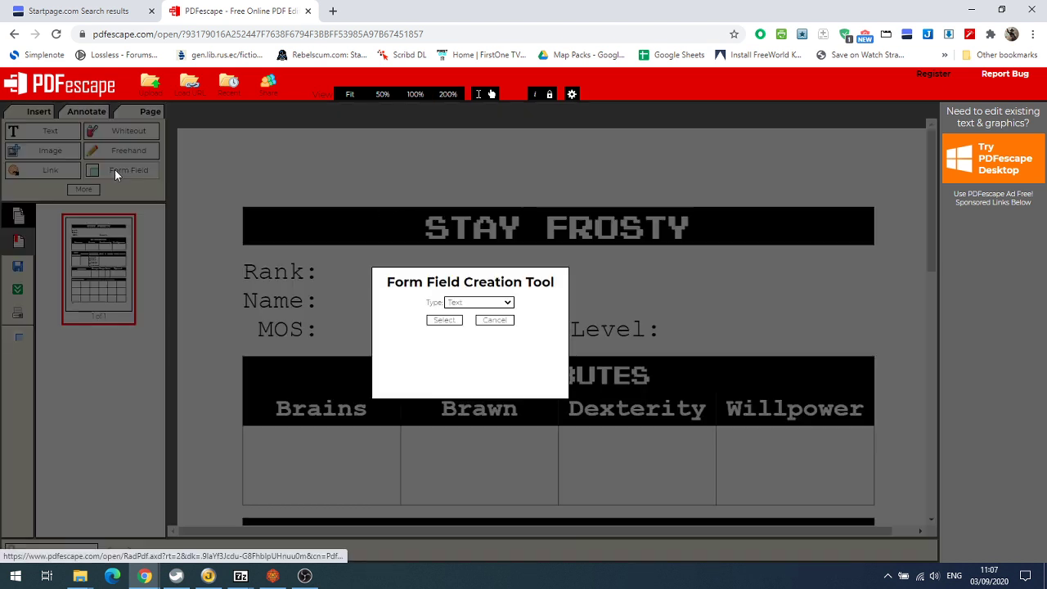
pyautogui.click(444, 321)
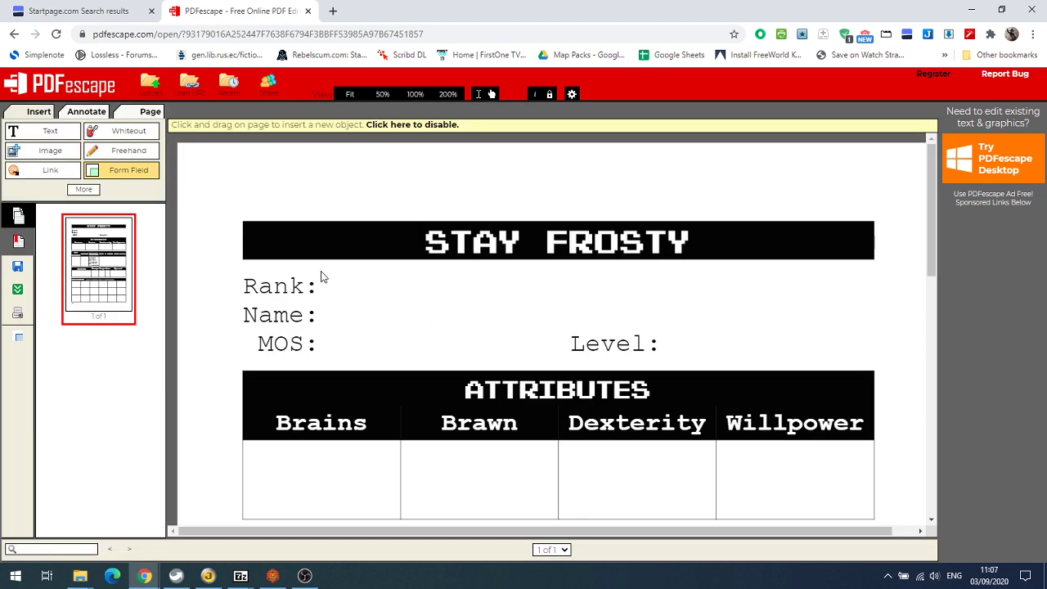
pyautogui.moveTo(322, 277); pyautogui.dragTo(560, 301)
pyautogui.moveTo(322, 310); pyautogui.dragTo(871, 337)
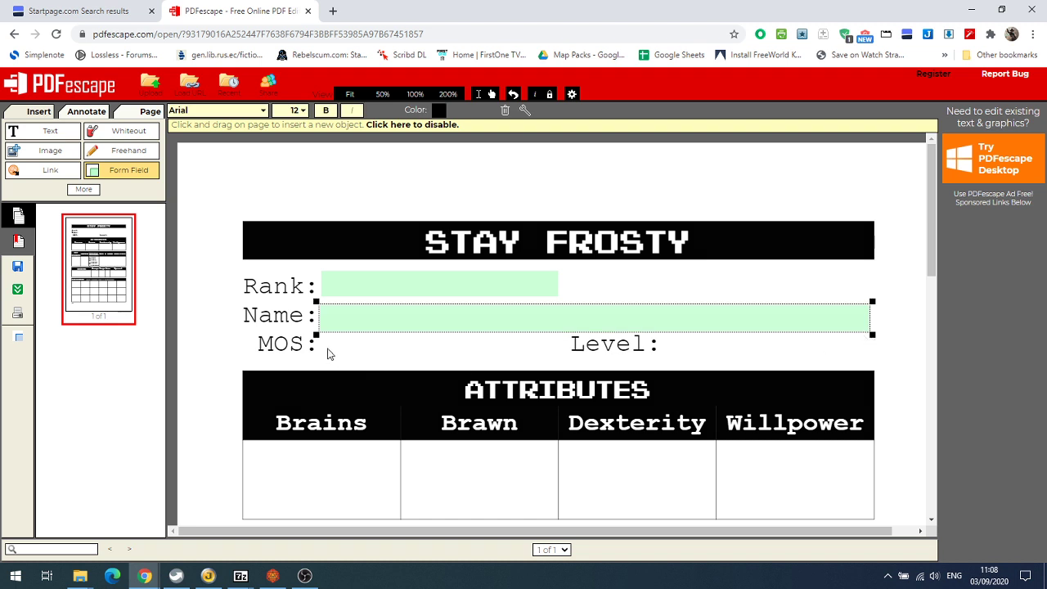
pyautogui.moveTo(325, 344); pyautogui.dragTo(538, 366)
pyautogui.moveTo(664, 340); pyautogui.dragTo(729, 370)
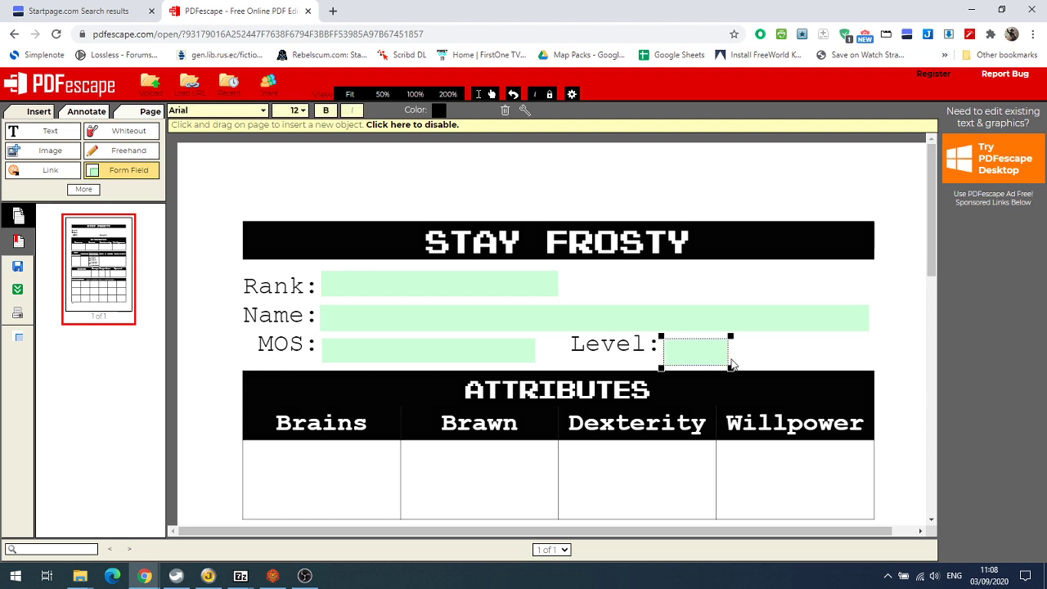
# - Add text fields in Brains, Brawn, Dexterity, Willpower, two under Hit Points, and Armor
pyautogui.moveTo(928, 239); pyautogui.dragTo(930, 331)
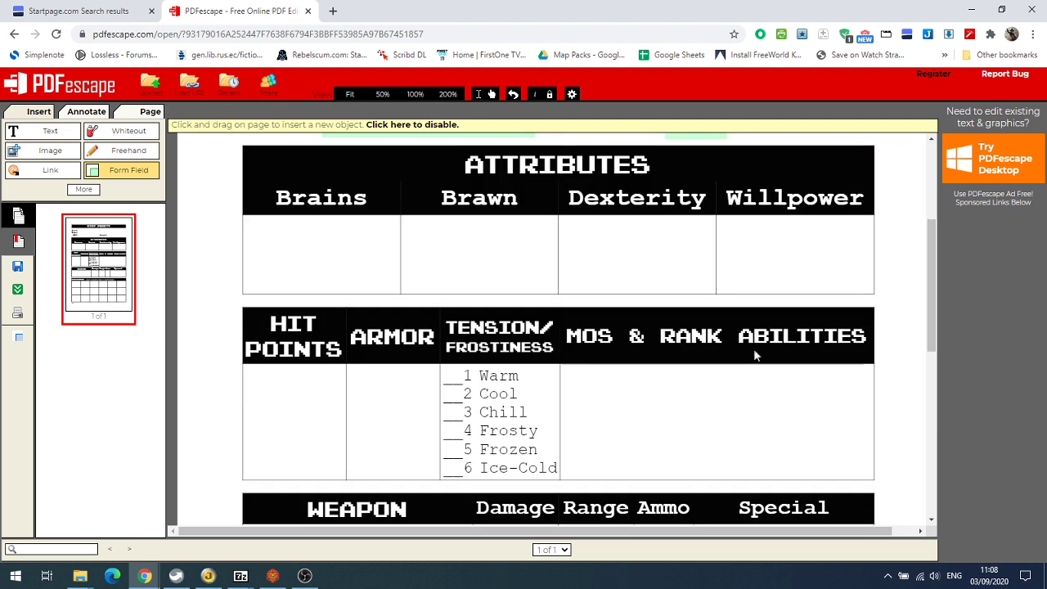
pyautogui.moveTo(258, 223); pyautogui.dragTo(390, 288)
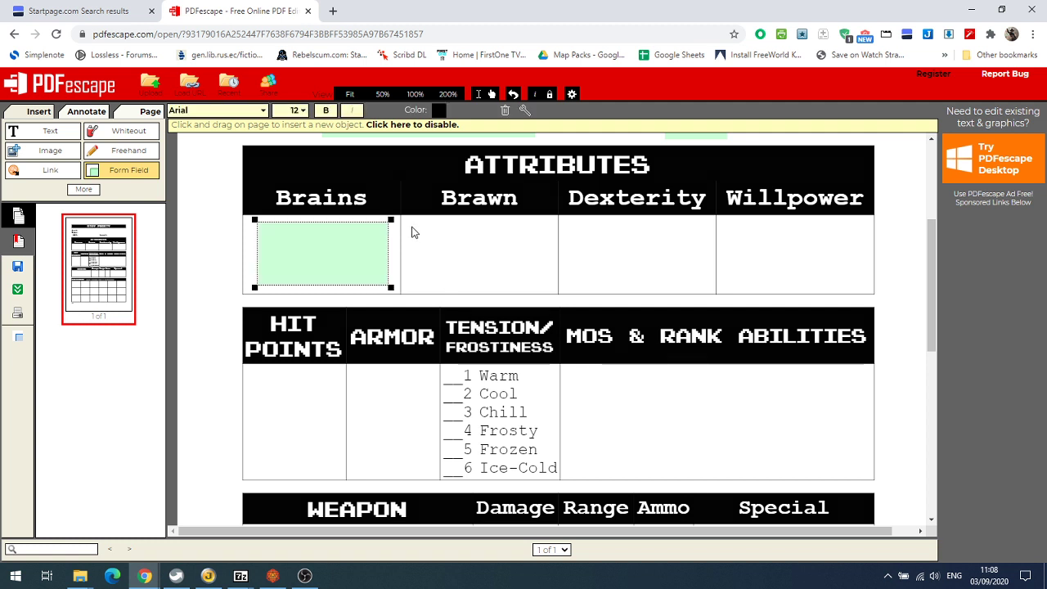
pyautogui.moveTo(412, 223); pyautogui.dragTo(553, 289)
pyautogui.moveTo(568, 222); pyautogui.dragTo(711, 288)
pyautogui.moveTo(726, 225); pyautogui.dragTo(867, 287)
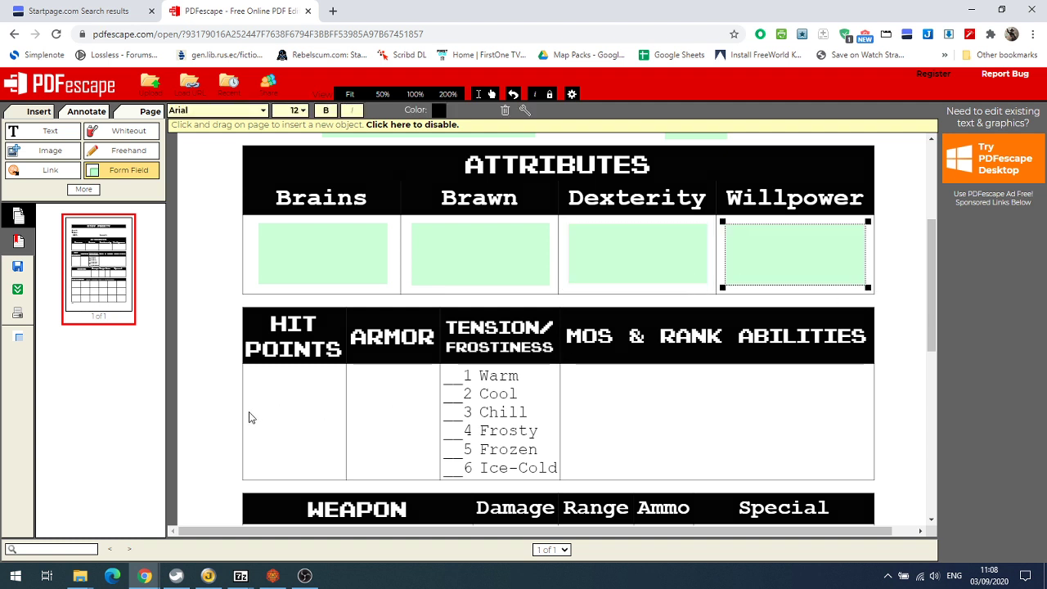
pyautogui.moveTo(245, 409); pyautogui.dragTo(280, 446)
pyautogui.moveTo(302, 412); pyautogui.dragTo(340, 448)
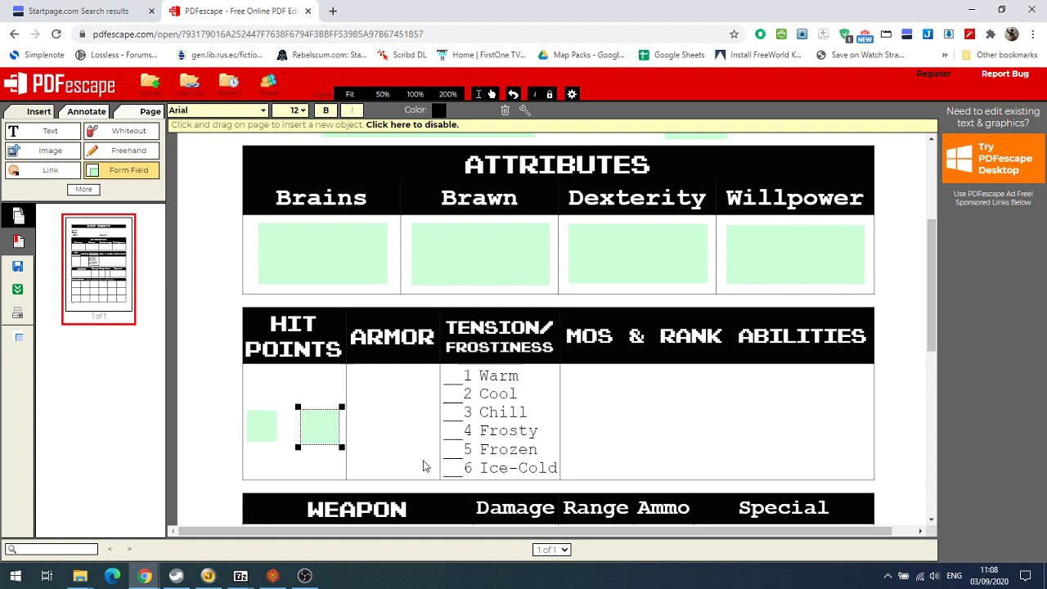
pyautogui.moveTo(375, 415); pyautogui.dragTo(425, 452)
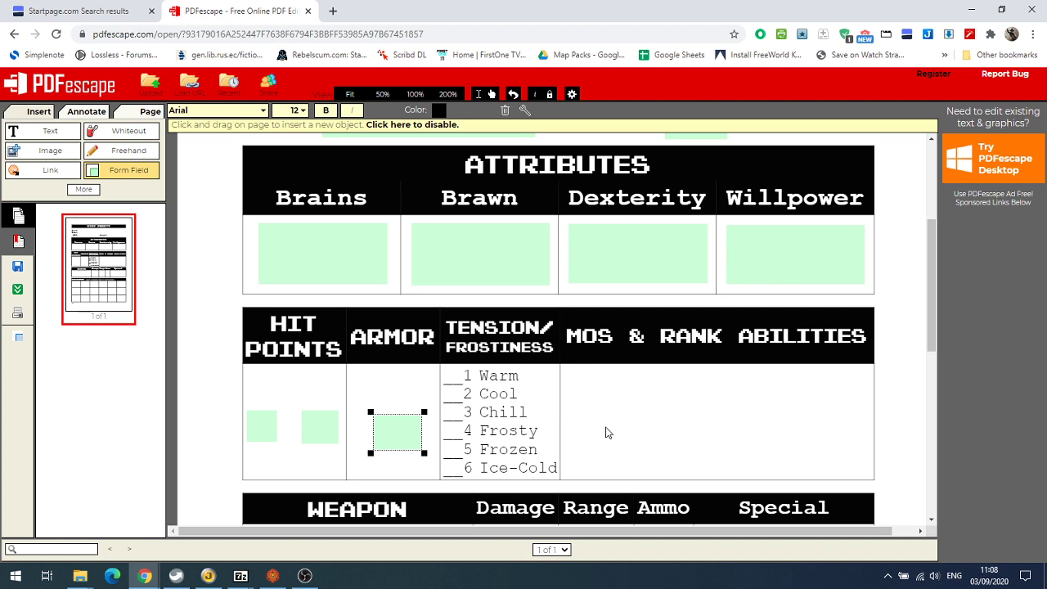
pyautogui.scroll(-1, 611, 425)
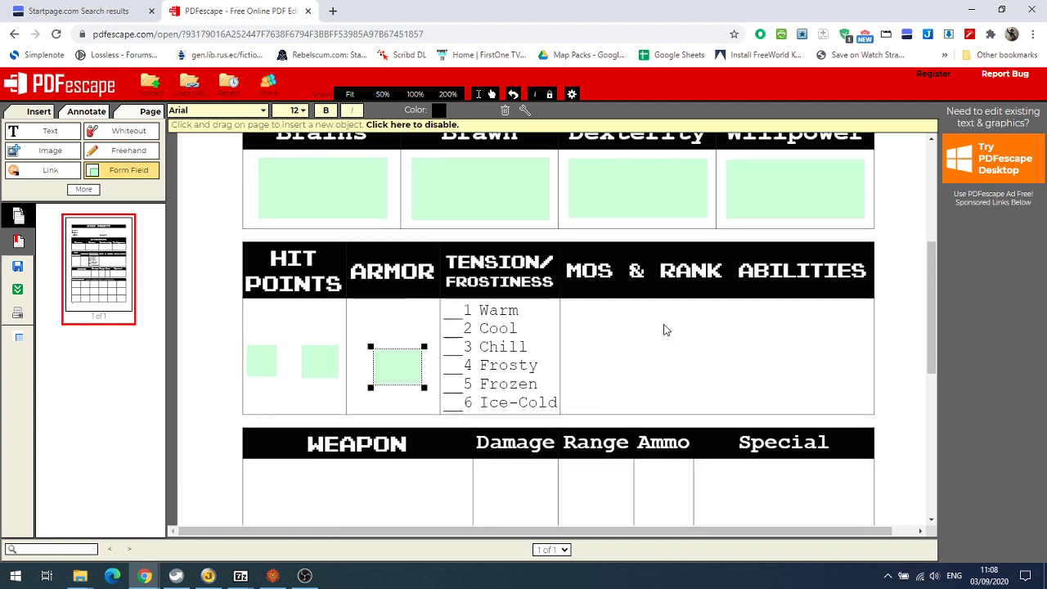
# - Draw Text Paragraph fields in the MOS & Rank Abilities, Weapon and Special cells
pyautogui.click(123, 172)
pyautogui.click(463, 305)
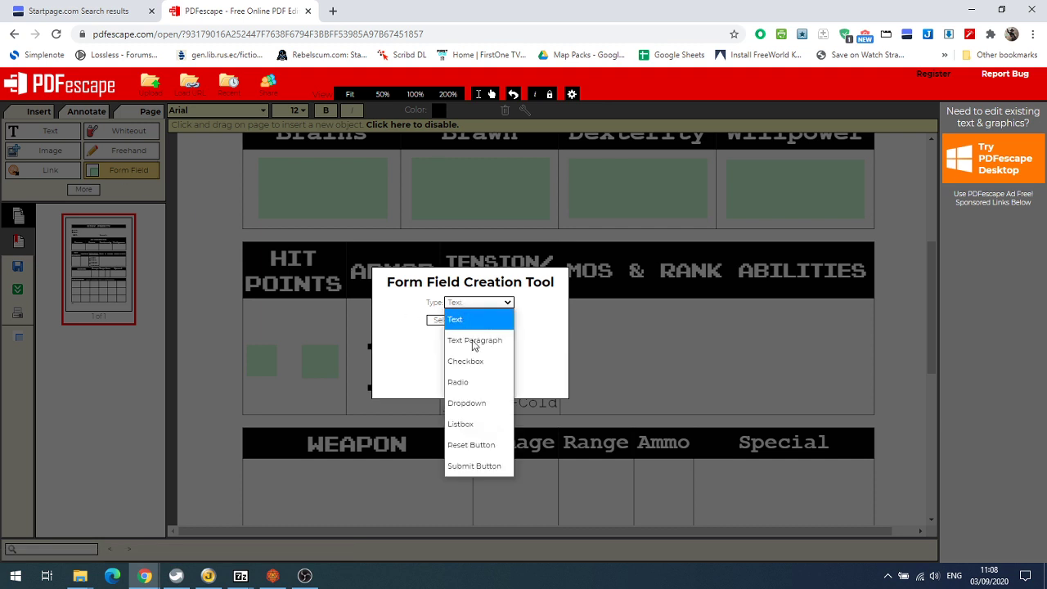
pyautogui.click(470, 341)
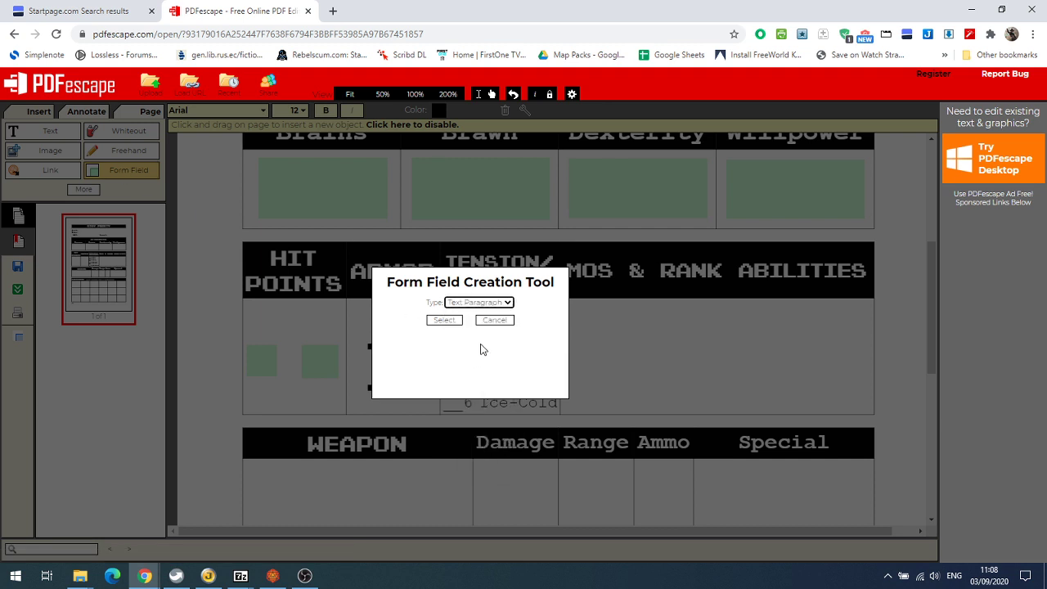
pyautogui.click(444, 321)
pyautogui.moveTo(564, 304); pyautogui.dragTo(869, 415)
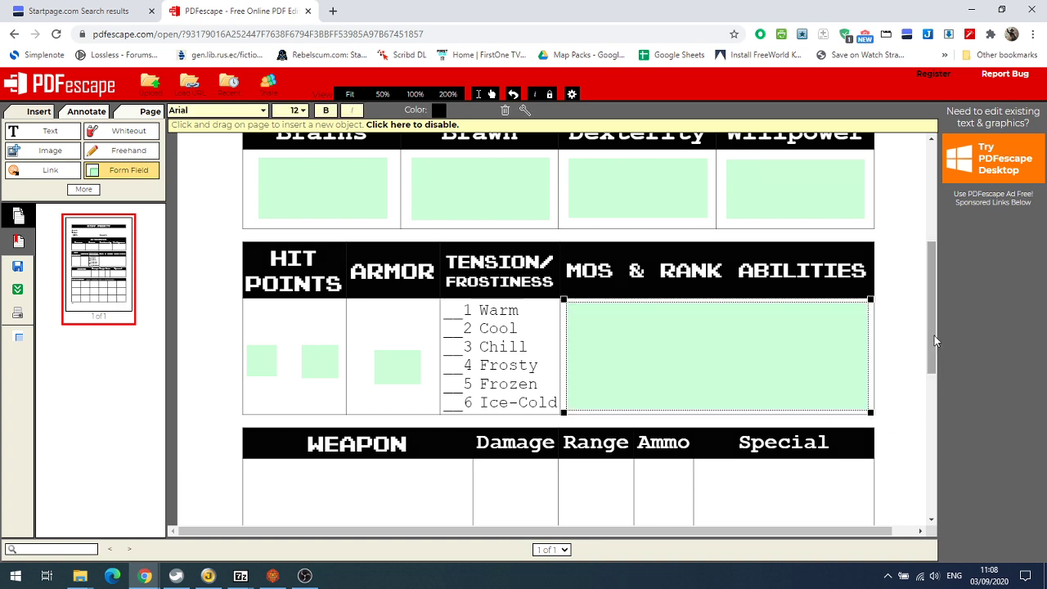
pyautogui.scroll(-3, 934, 336)
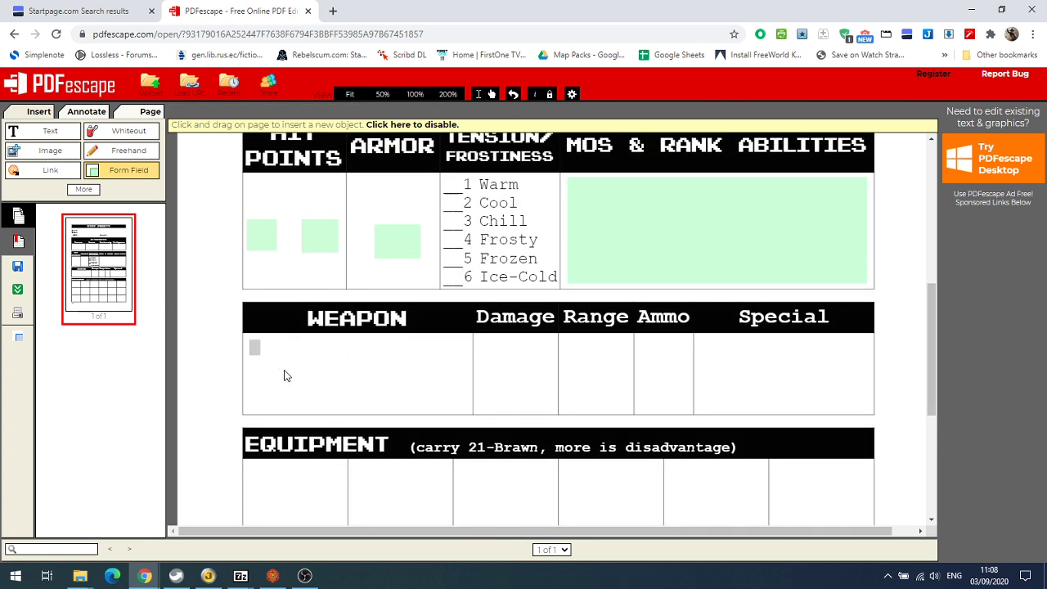
pyautogui.moveTo(284, 375); pyautogui.dragTo(466, 409)
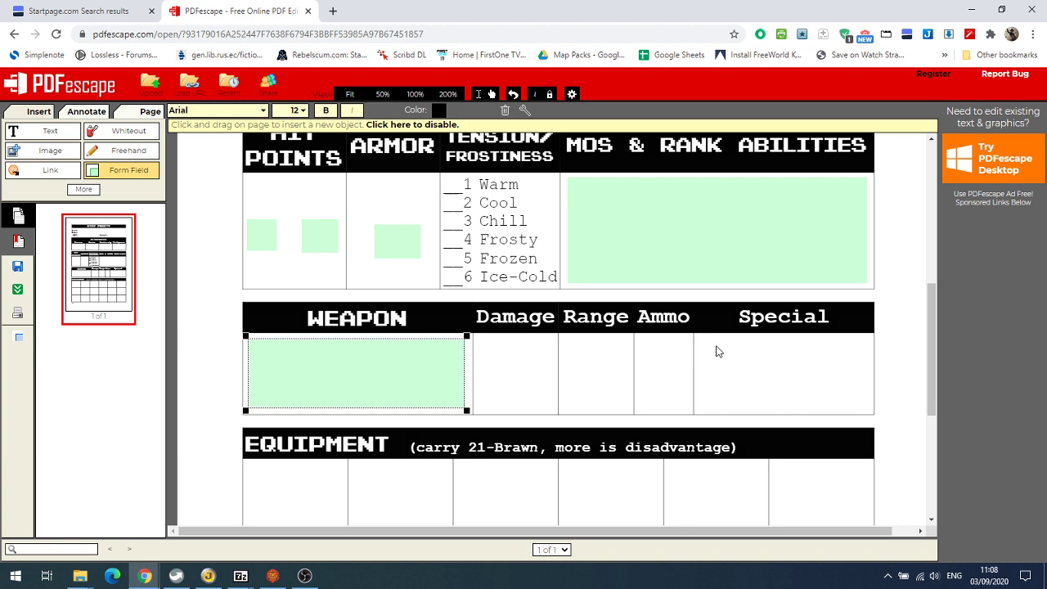
pyautogui.moveTo(700, 340); pyautogui.dragTo(868, 414)
pyautogui.moveTo(934, 377); pyautogui.dragTo(910, 317)
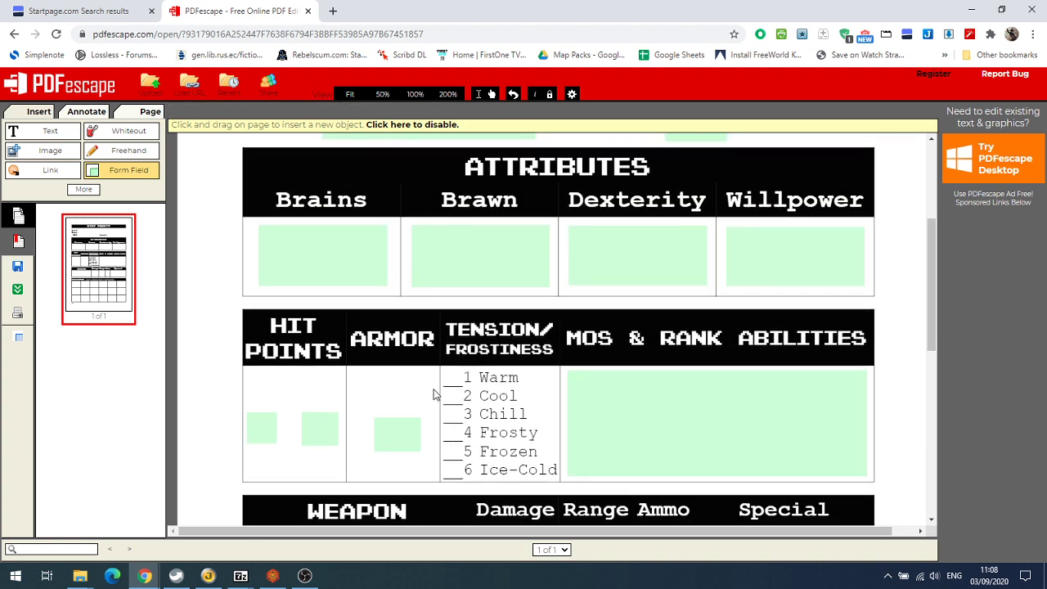
# - Add a checkbox form field beside Tension level 1 Warm
pyautogui.click(113, 166)
pyautogui.click(453, 308)
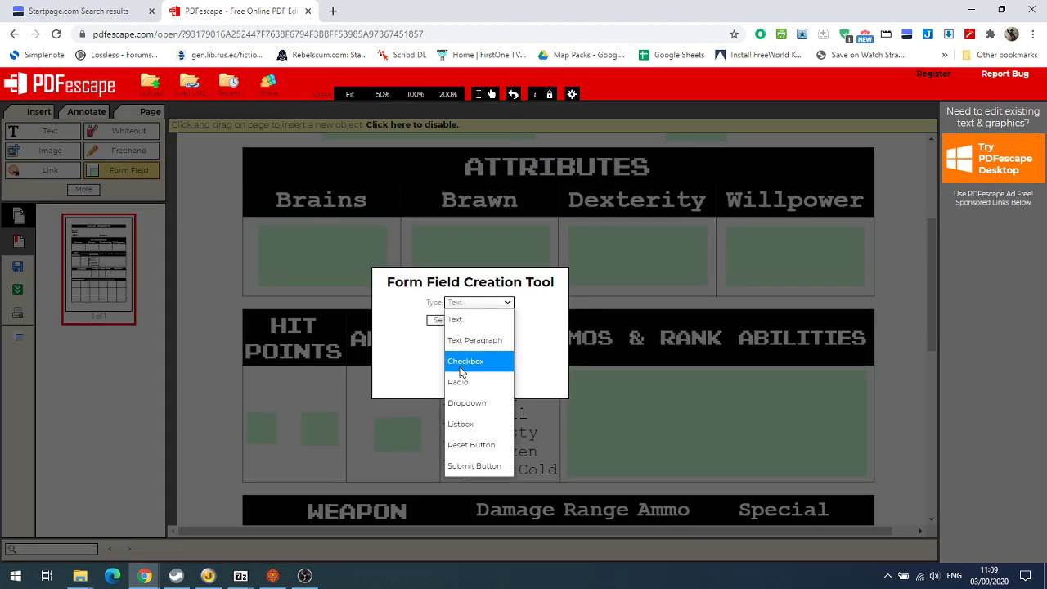
pyautogui.click(462, 361)
pyautogui.click(443, 320)
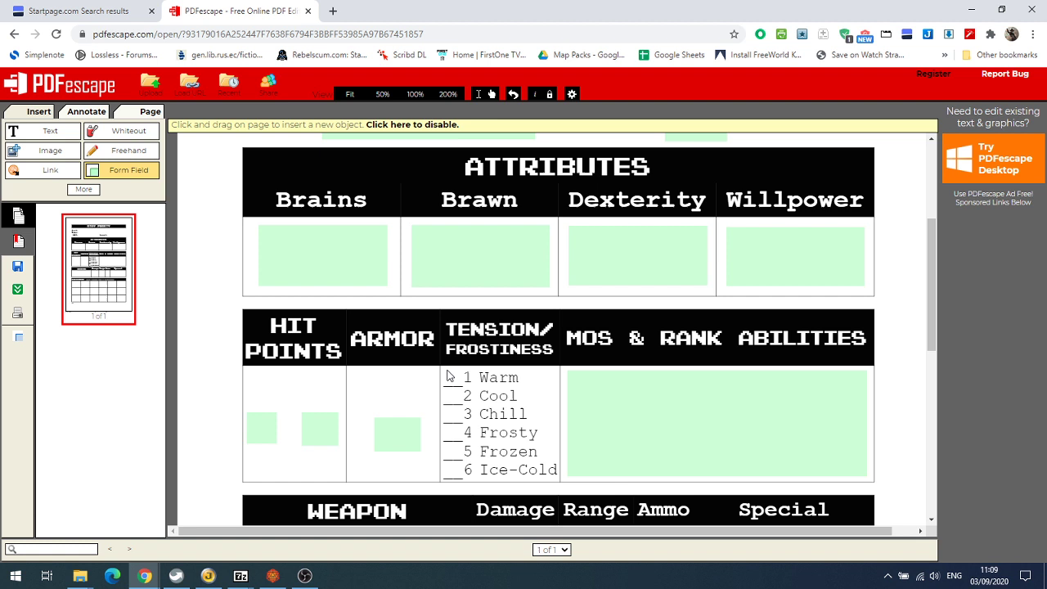
pyautogui.moveTo(446, 373); pyautogui.dragTo(465, 443)
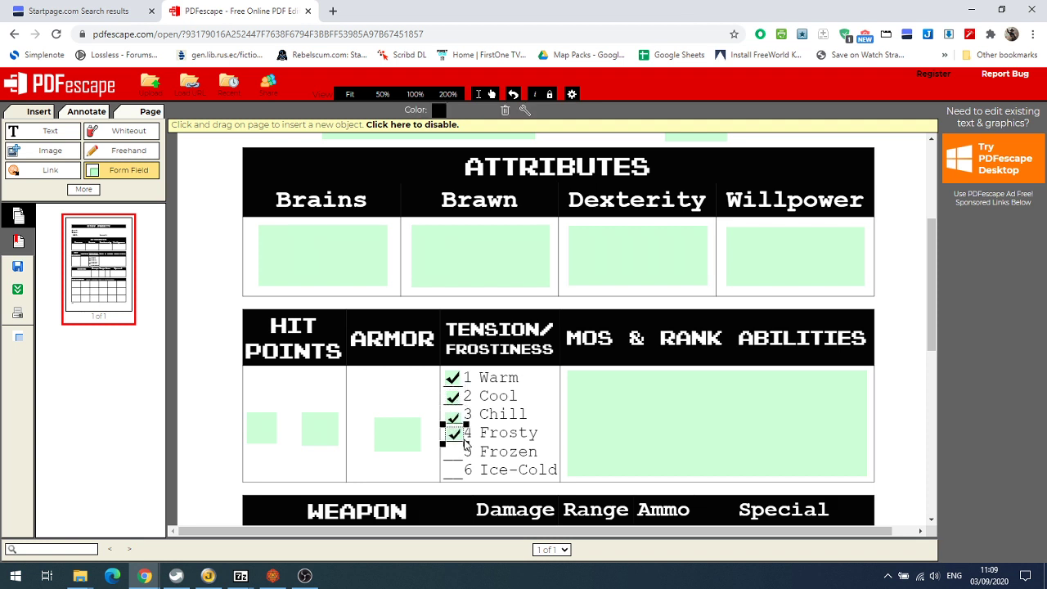
# - Add a radio button form field beside 5 Frozen
pyautogui.click(122, 170)
pyautogui.click(483, 302)
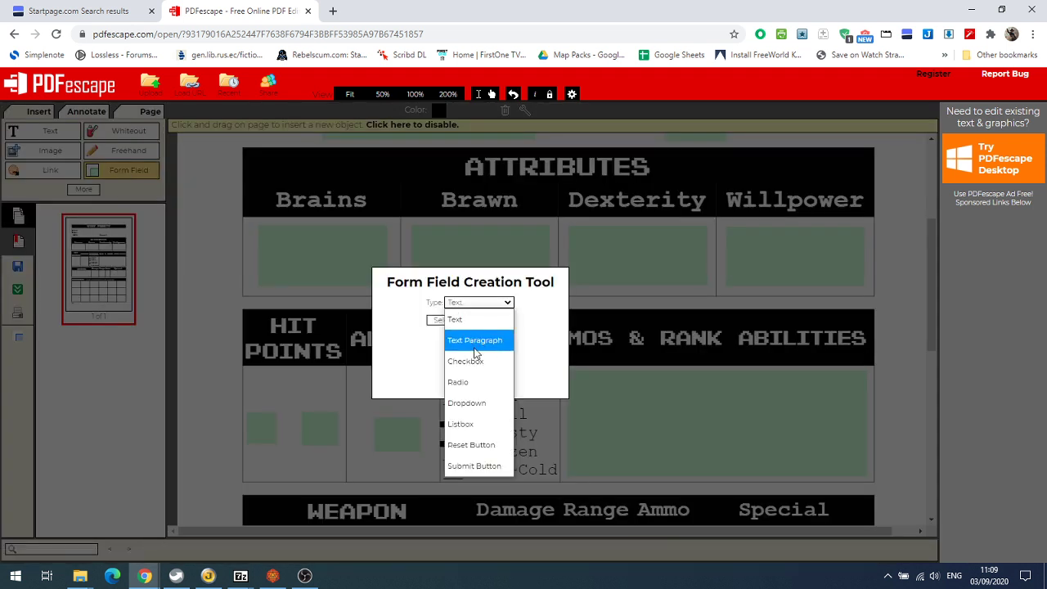
pyautogui.click(472, 381)
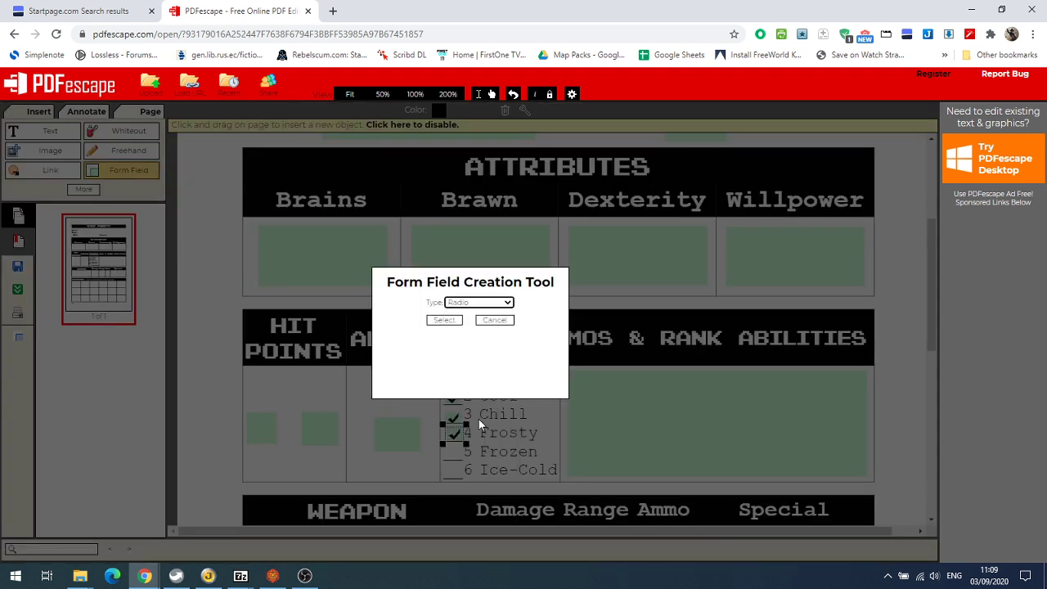
pyautogui.click(446, 320)
pyautogui.moveTo(446, 447); pyautogui.dragTo(462, 487)
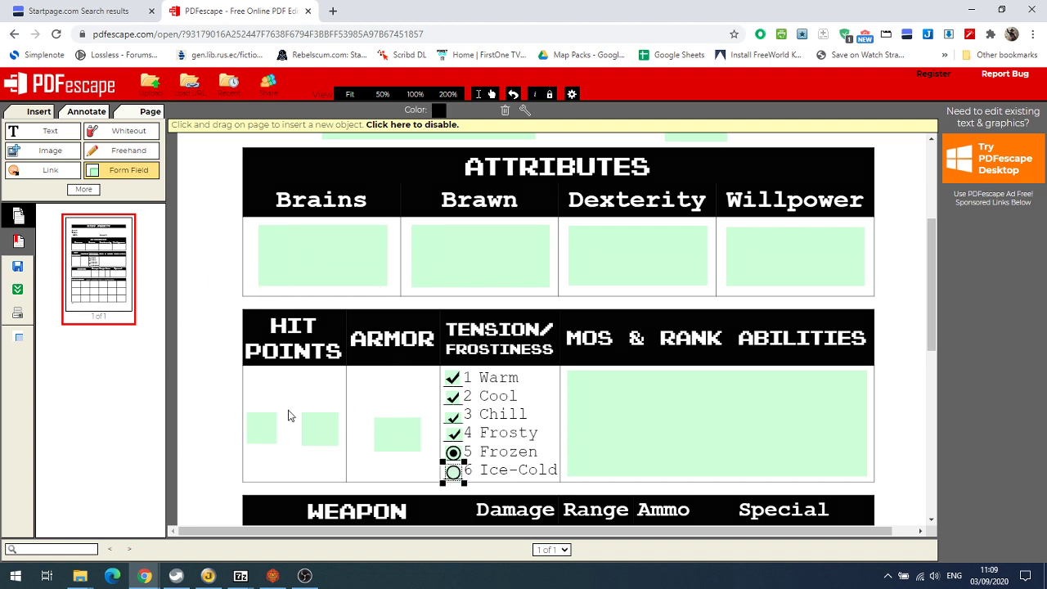
# - Set the Brains field's text alignment to Center in its Object Properties
pyautogui.rightClick(282, 254)
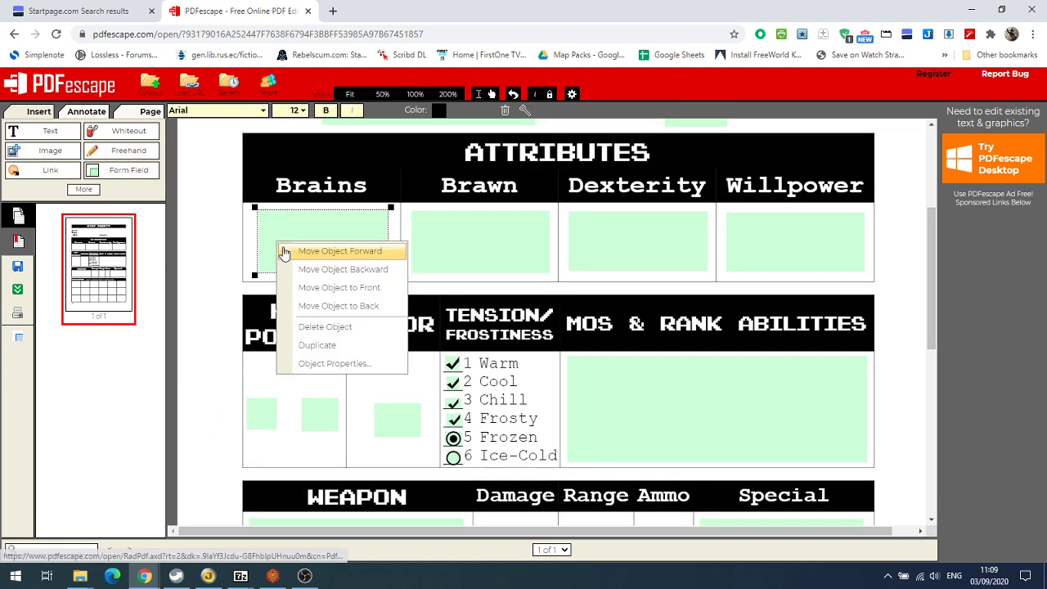
pyautogui.click(334, 366)
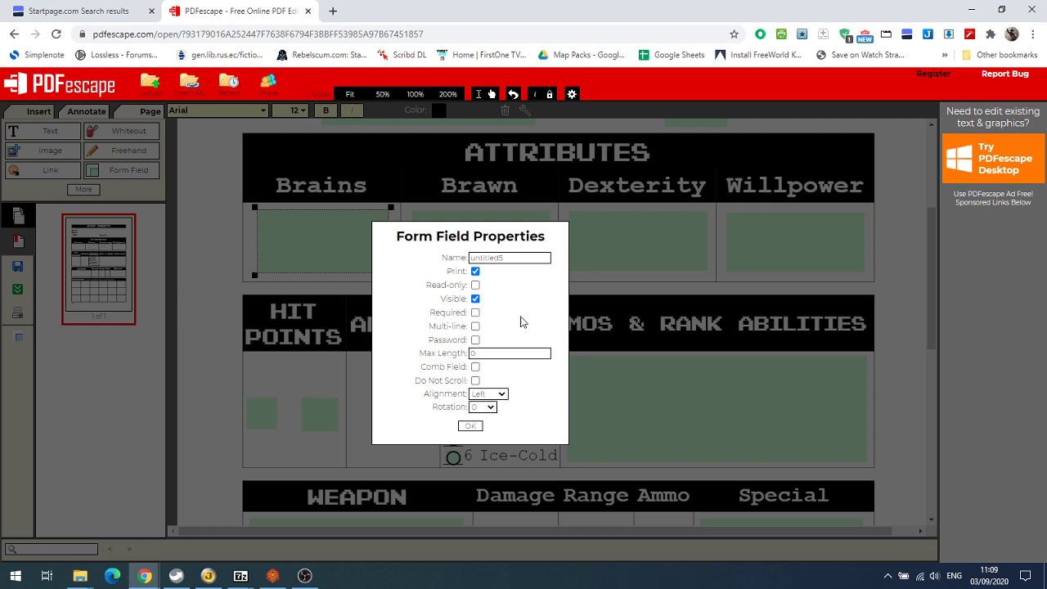
pyautogui.click(486, 395)
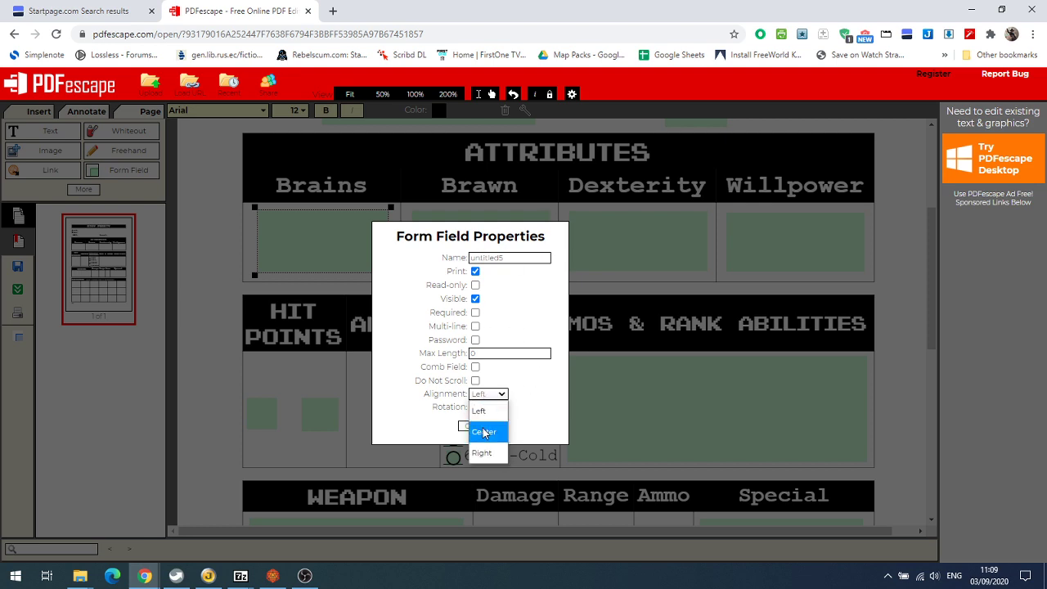
pyautogui.click(485, 431)
pyautogui.click(471, 427)
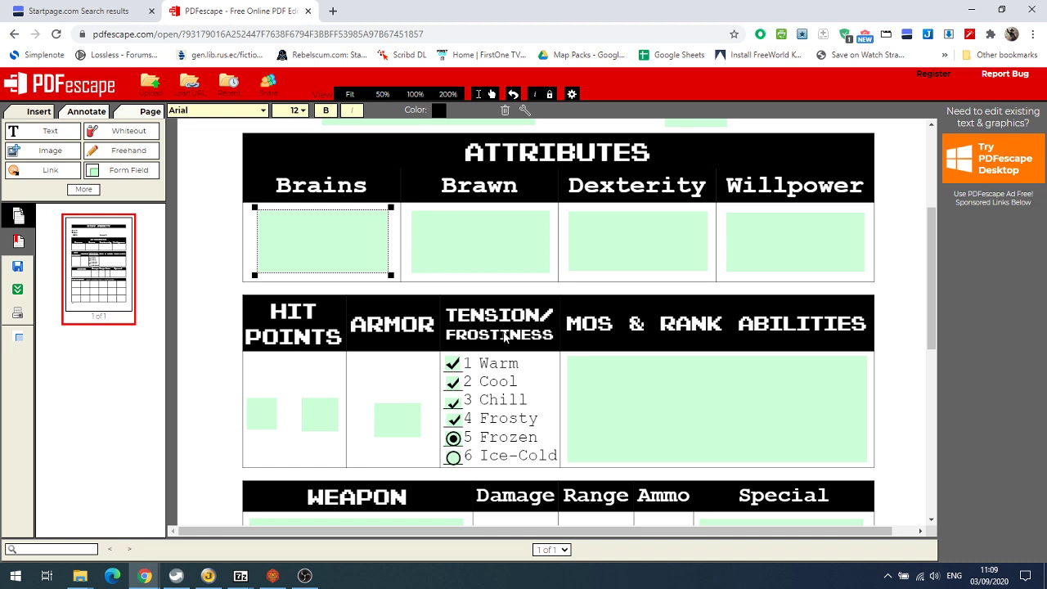
# - Set the Brawn field's text alignment to Center as well
pyautogui.rightClick(482, 259)
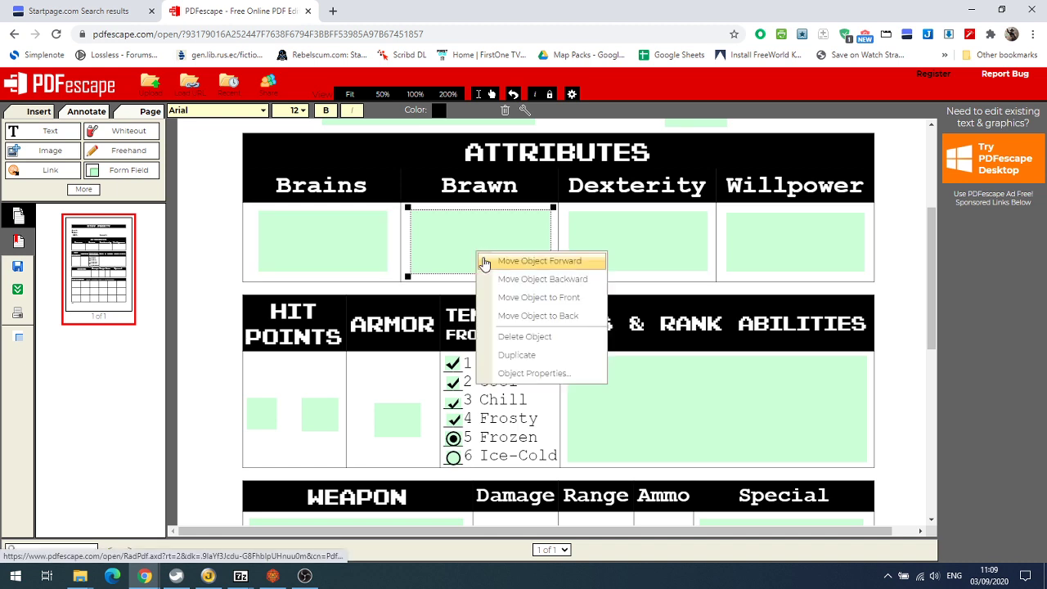
pyautogui.click(524, 374)
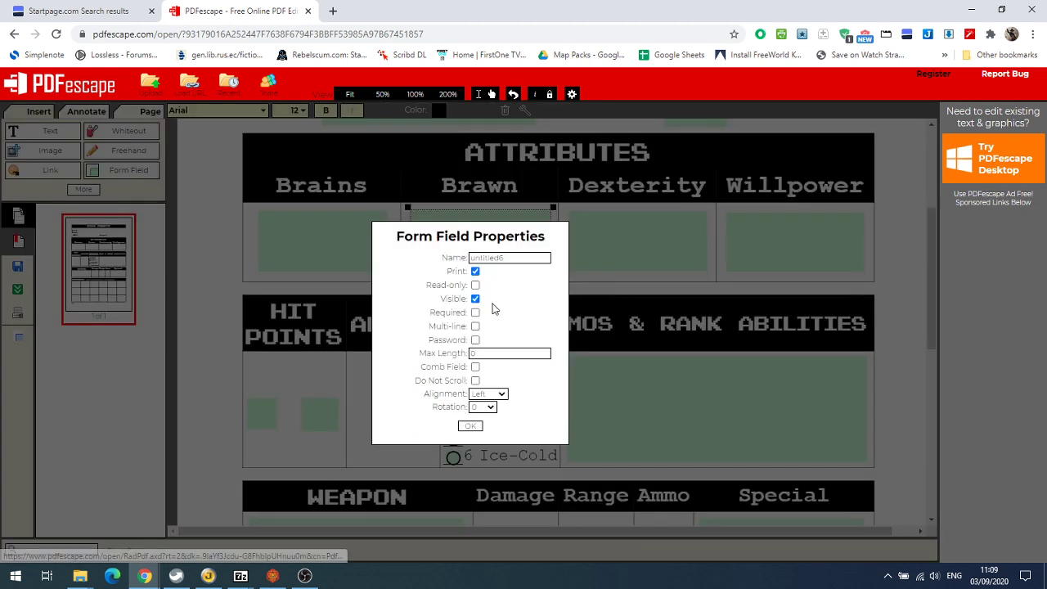
pyautogui.click(494, 395)
pyautogui.click(484, 431)
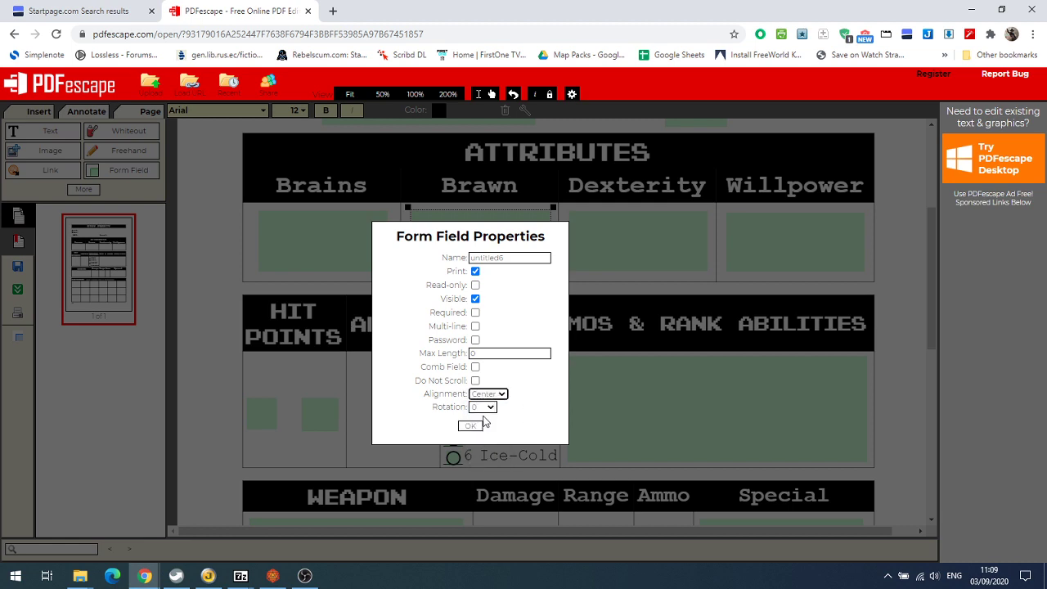
pyautogui.click(471, 425)
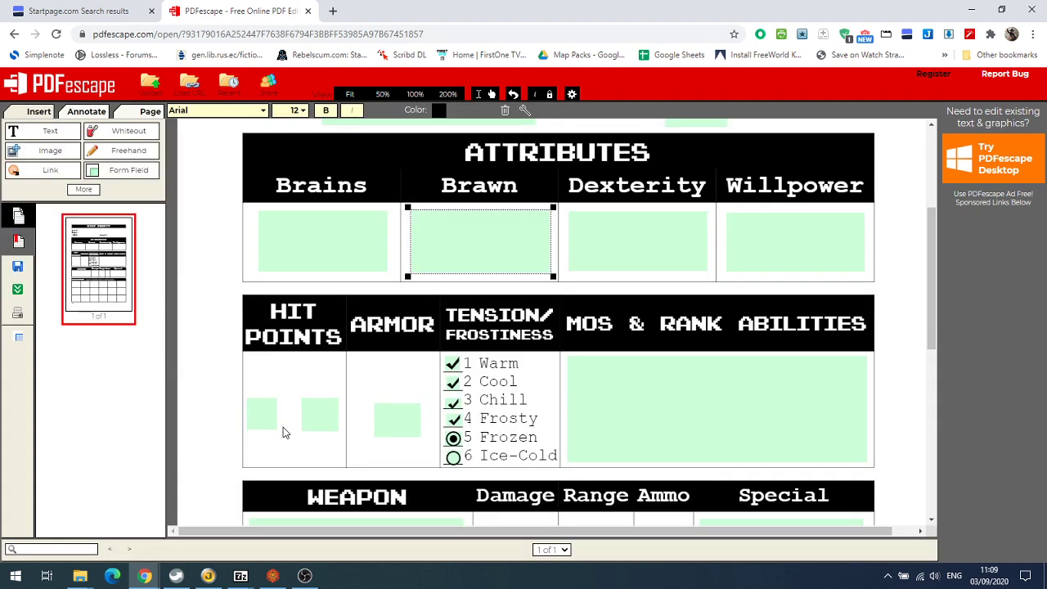
# - Add a '/' text label between the two Hit Points boxes
pyautogui.click(38, 132)
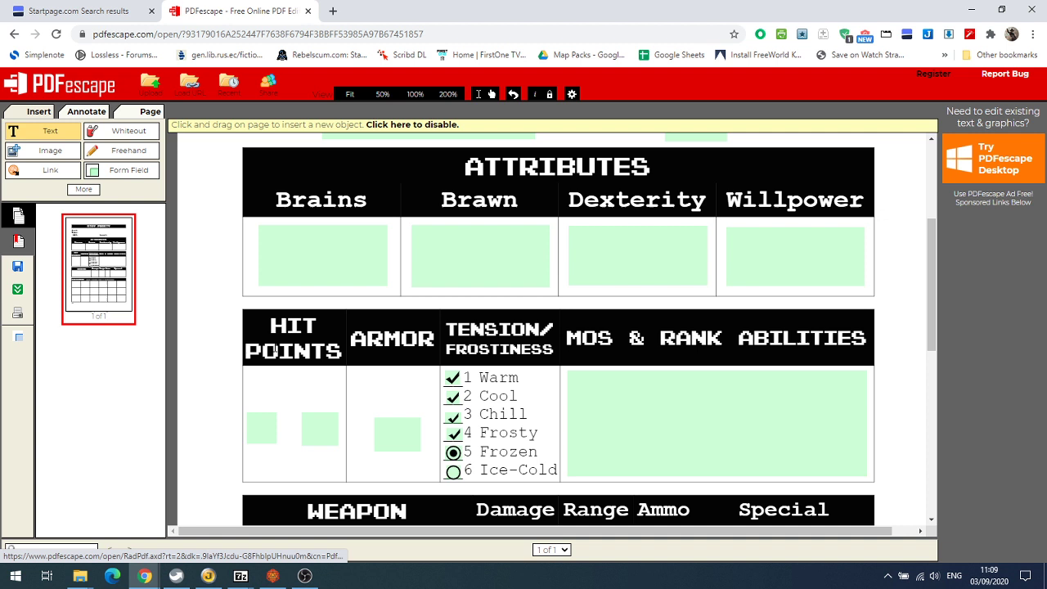
pyautogui.click(288, 427)
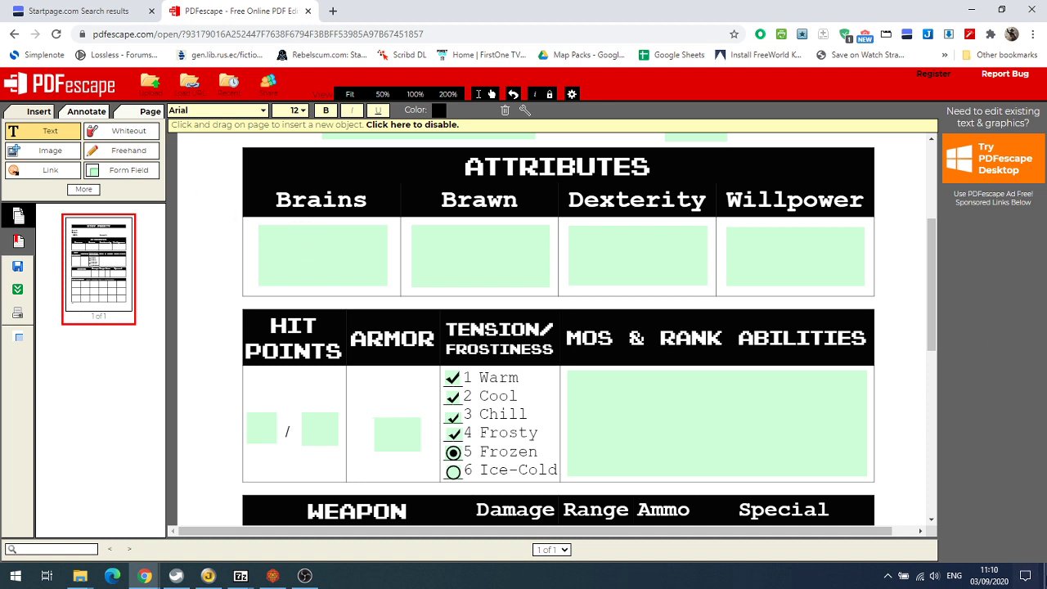
pyautogui.hotkey('alt', 'Tab')
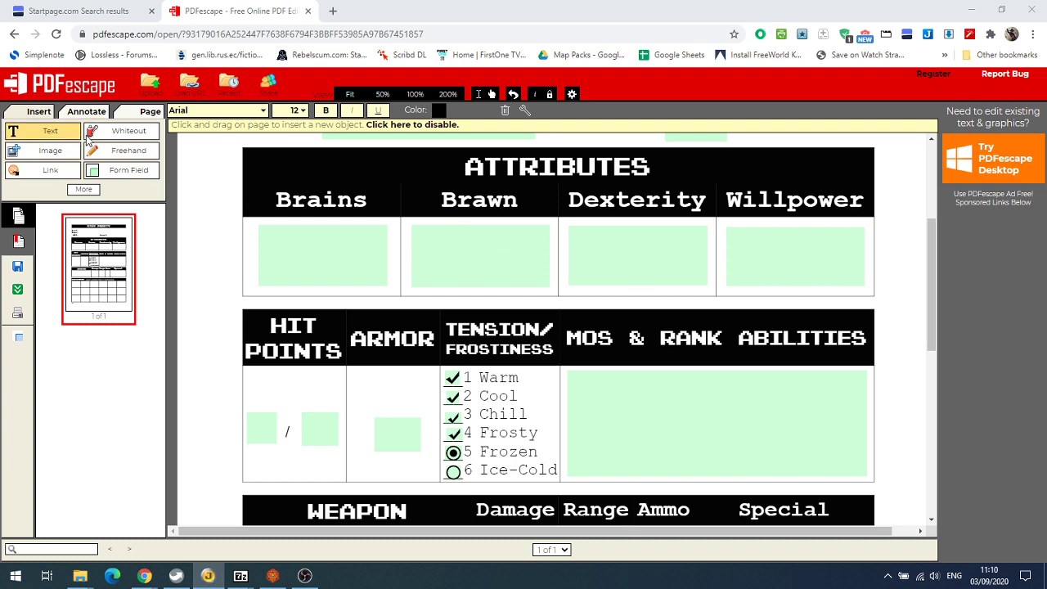
# - Rename the left Hit Points field and set its alignment to Center
pyautogui.click(129, 171)
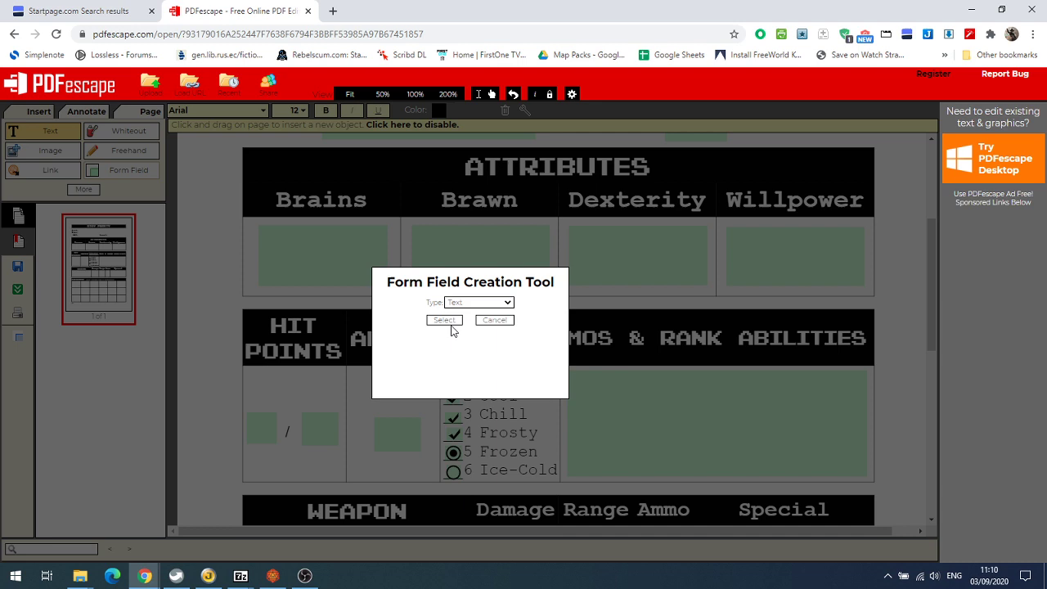
pyautogui.click(509, 321)
pyautogui.rightClick(262, 427)
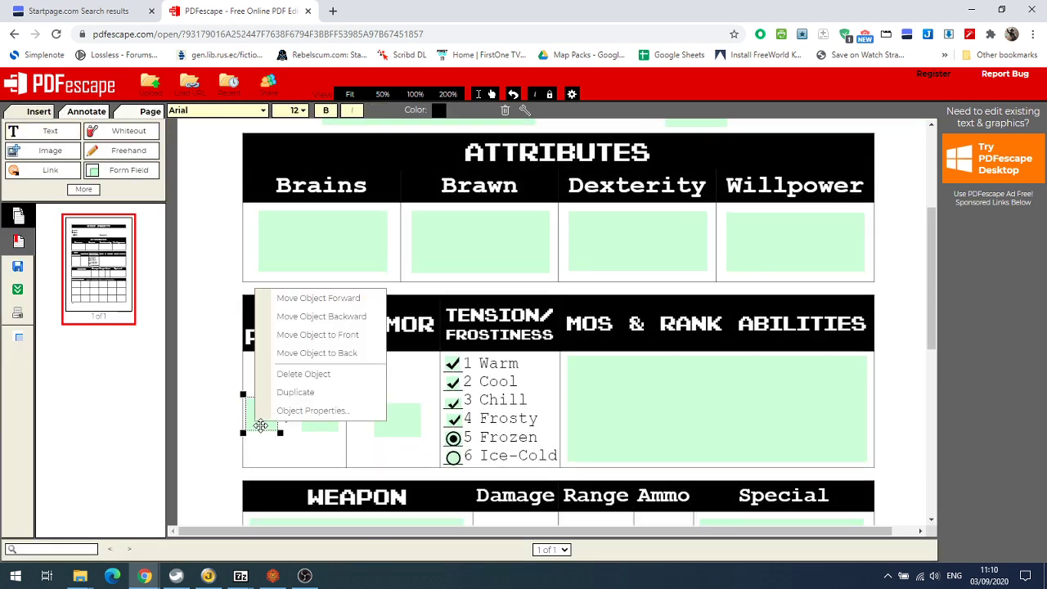
pyautogui.click(303, 412)
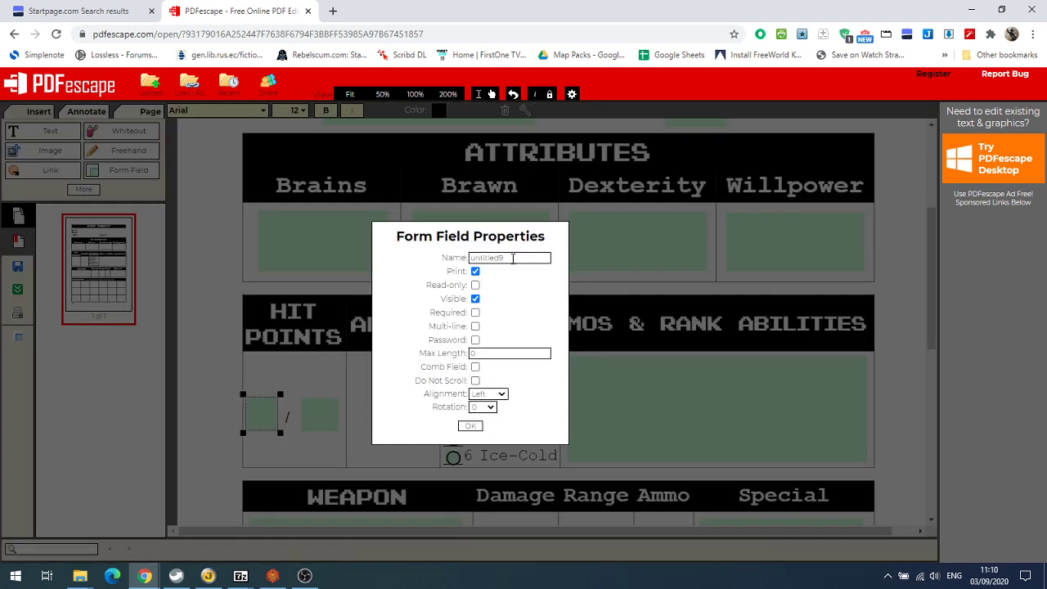
pyautogui.moveTo(514, 259); pyautogui.dragTo(442, 260)
pyautogui.write('c')
pyautogui.click(482, 394)
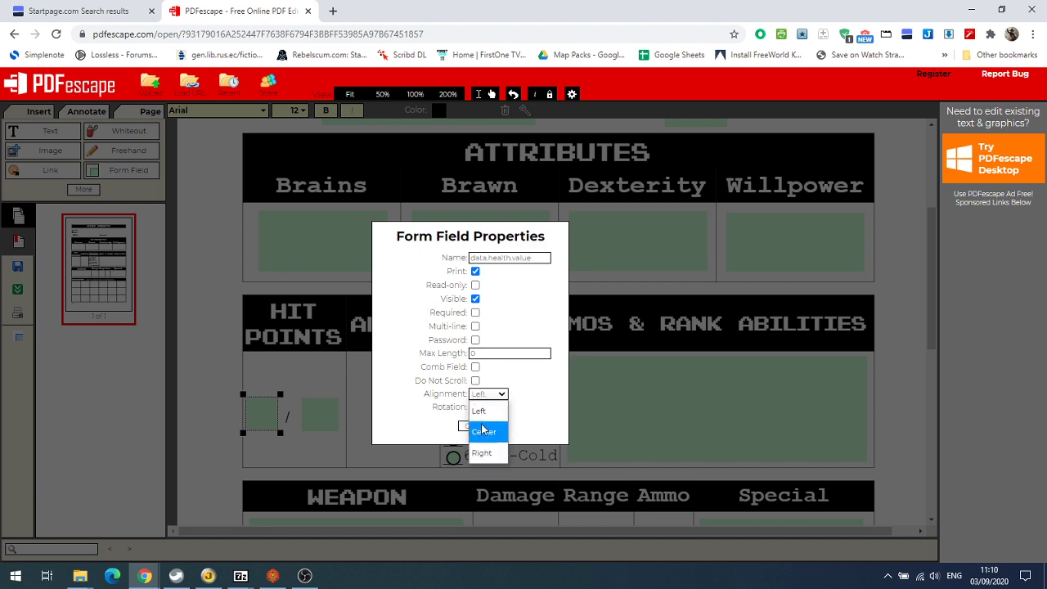
pyautogui.click(484, 429)
pyautogui.click(469, 427)
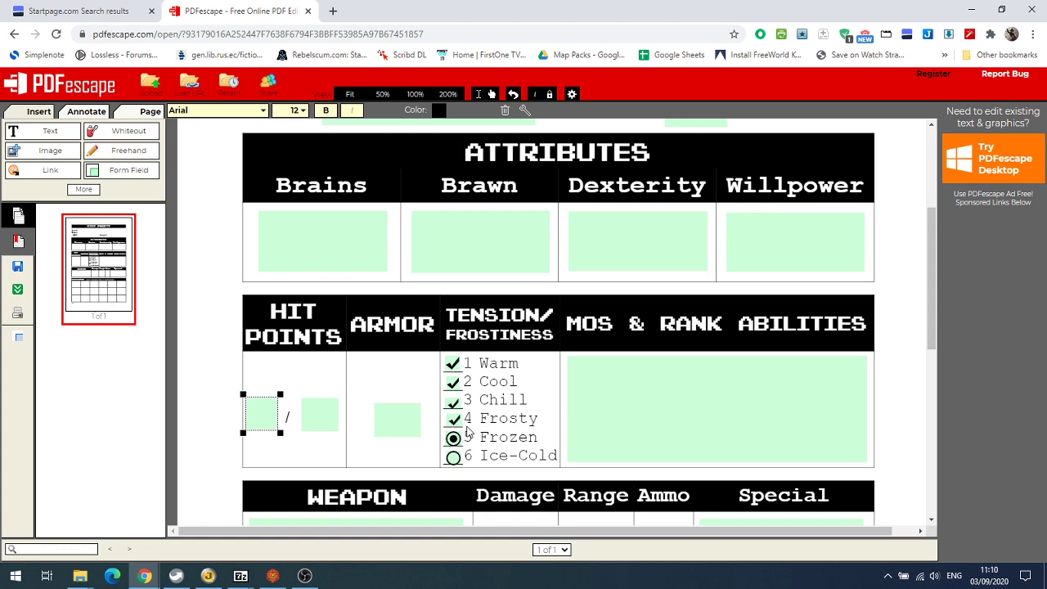
# - Name the right Hit Points field data.health.max and centre its text
pyautogui.rightClick(312, 414)
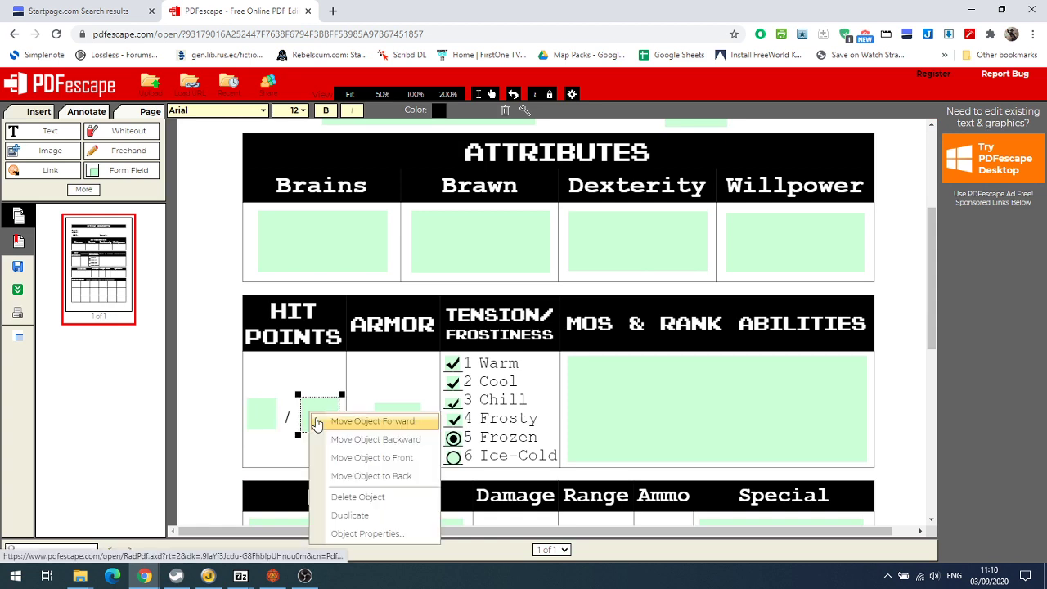
pyautogui.click(367, 534)
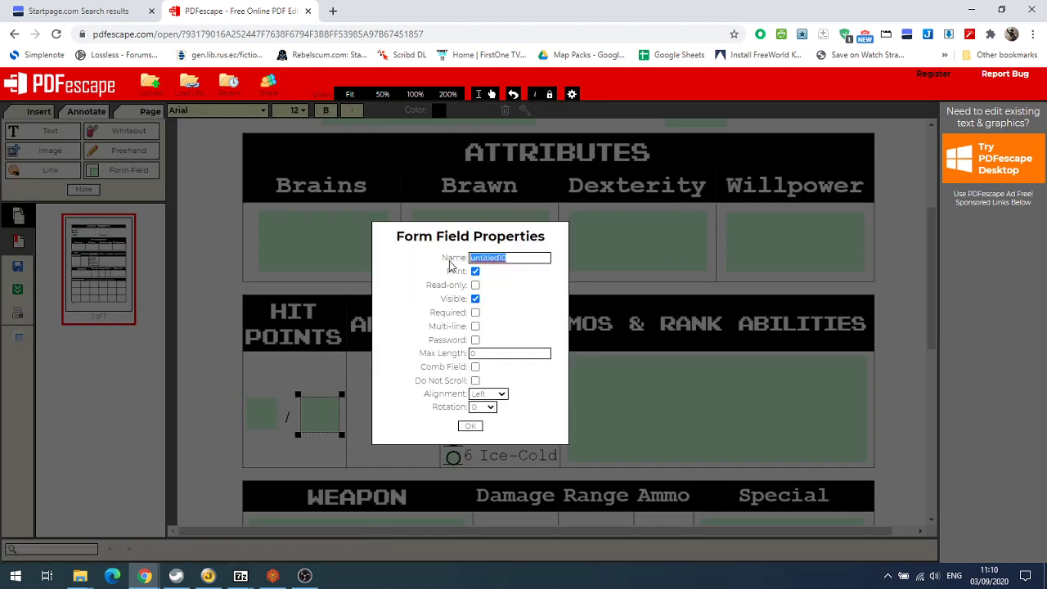
pyautogui.write('data.health.max')
pyautogui.click(488, 394)
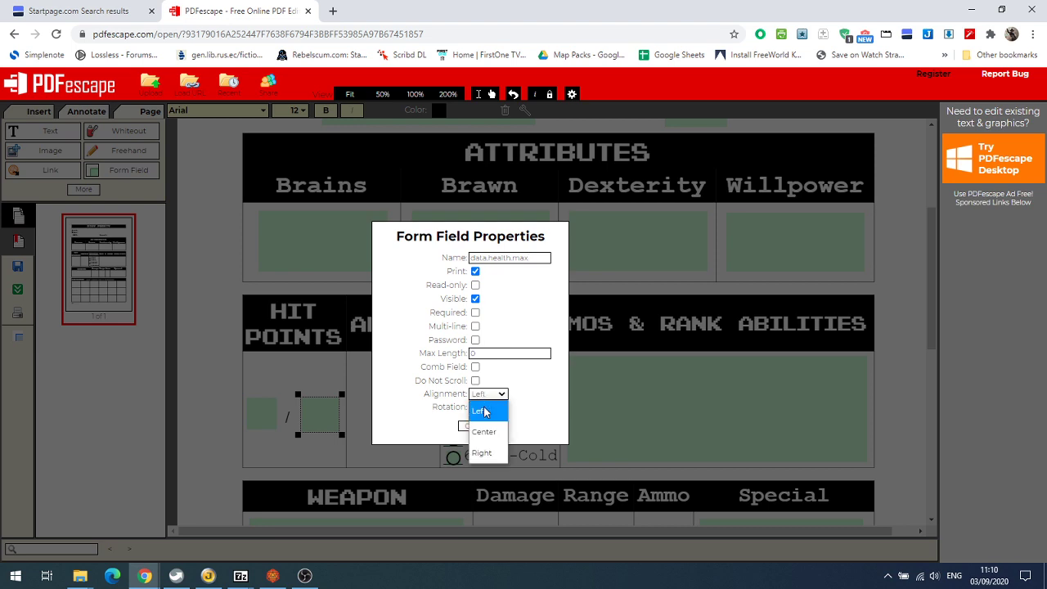
pyautogui.click(484, 431)
pyautogui.click(474, 427)
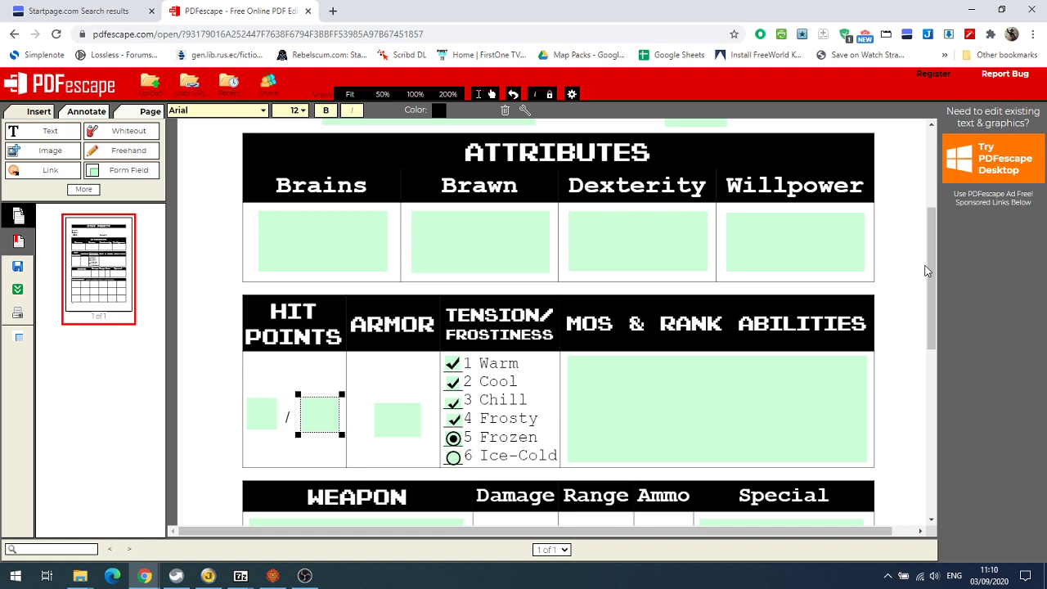
pyautogui.moveTo(930, 266); pyautogui.dragTo(955, 191)
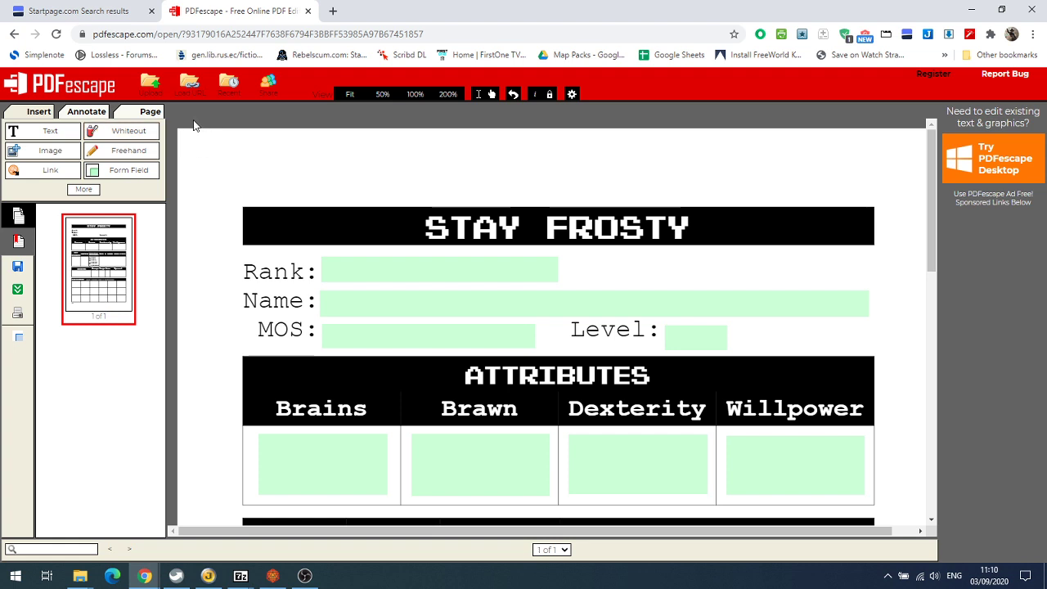
# - Download the edited form, browsing to Foundry_dev/Data/worlds/test-pdf/pdf
pyautogui.click(18, 299)
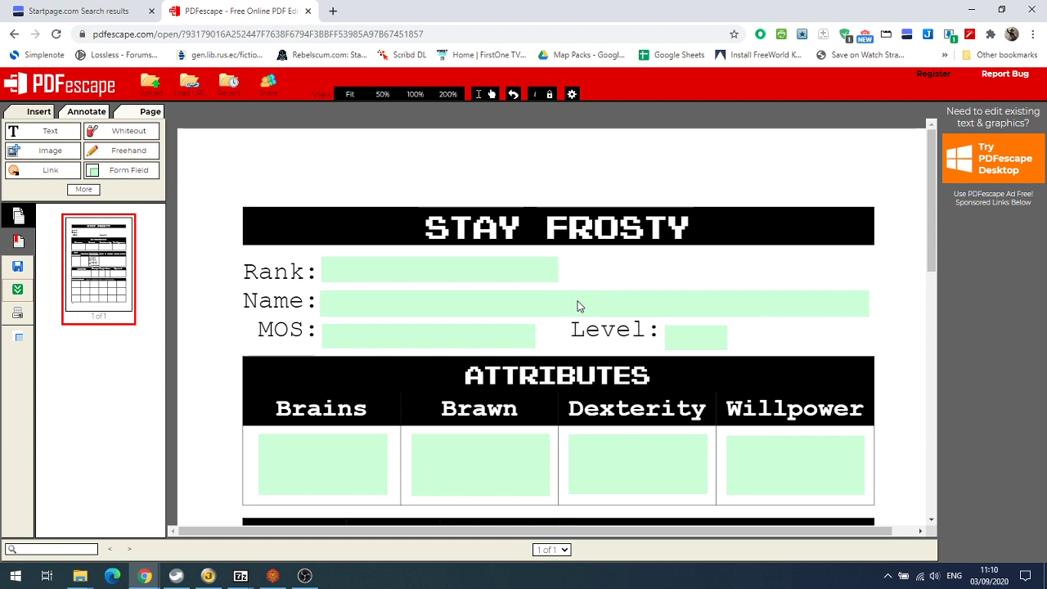
pyautogui.click(18, 290)
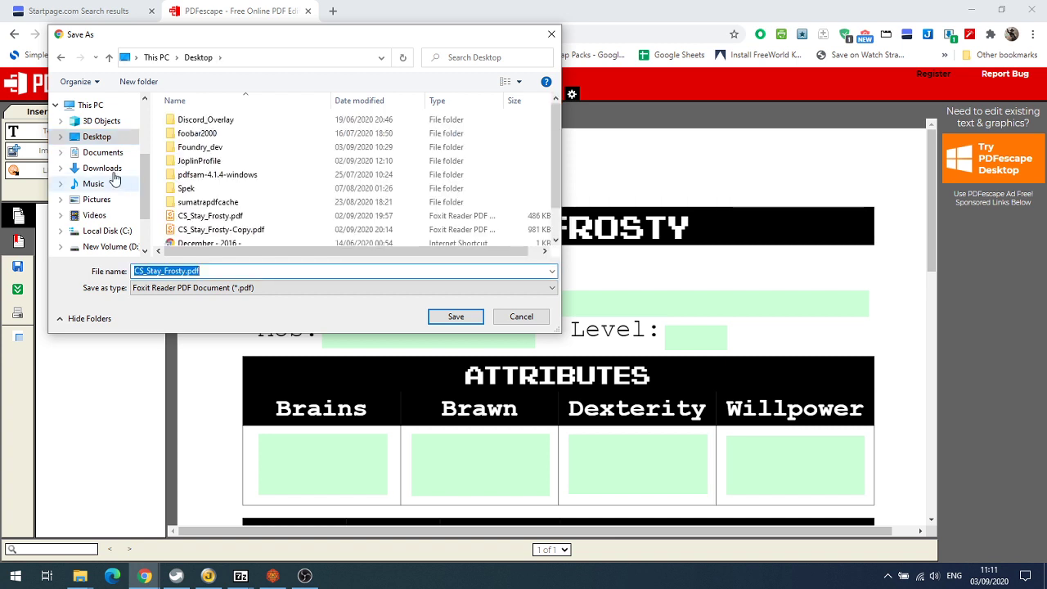
pyautogui.doubleClick(200, 147)
pyautogui.doubleClick(188, 134)
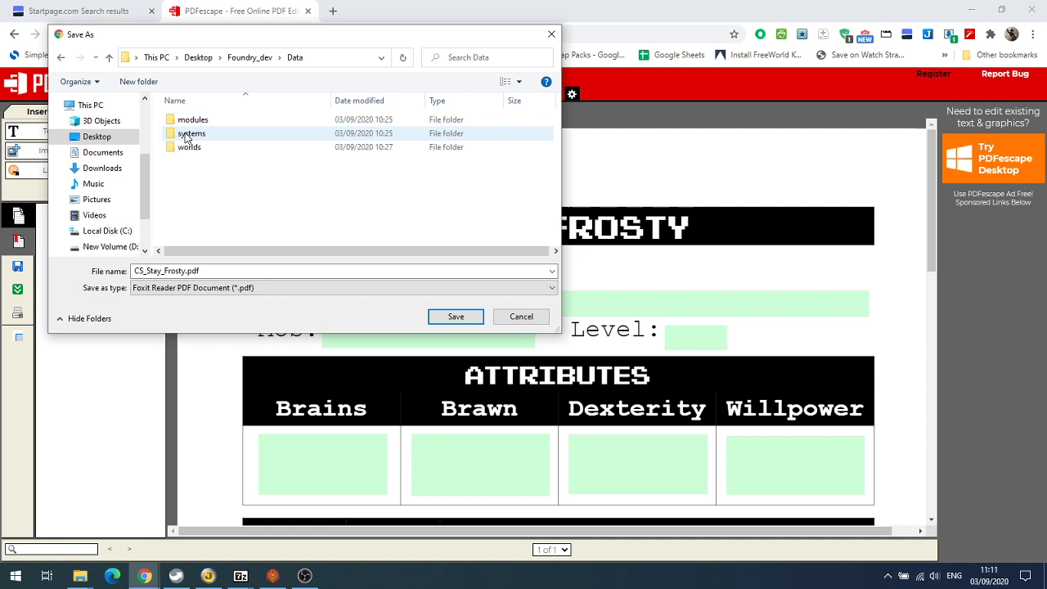
pyautogui.doubleClick(188, 147)
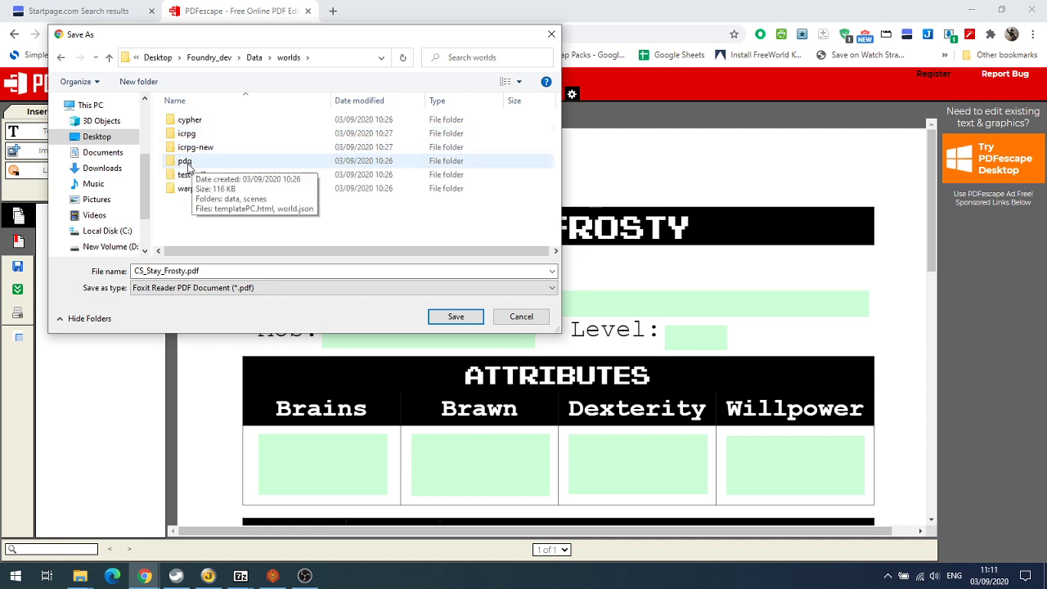
pyautogui.doubleClick(193, 176)
pyautogui.click(184, 136)
pyautogui.doubleClick(183, 136)
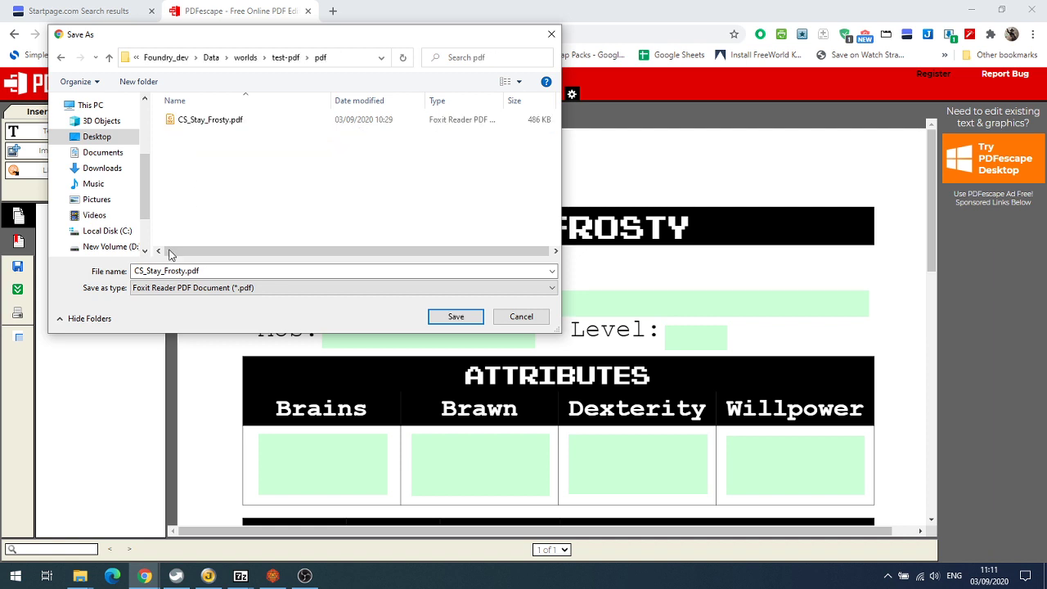
# - Save the file there as Final_CS.pdf
pyautogui.doubleClick(186, 273)
pyautogui.click(185, 272)
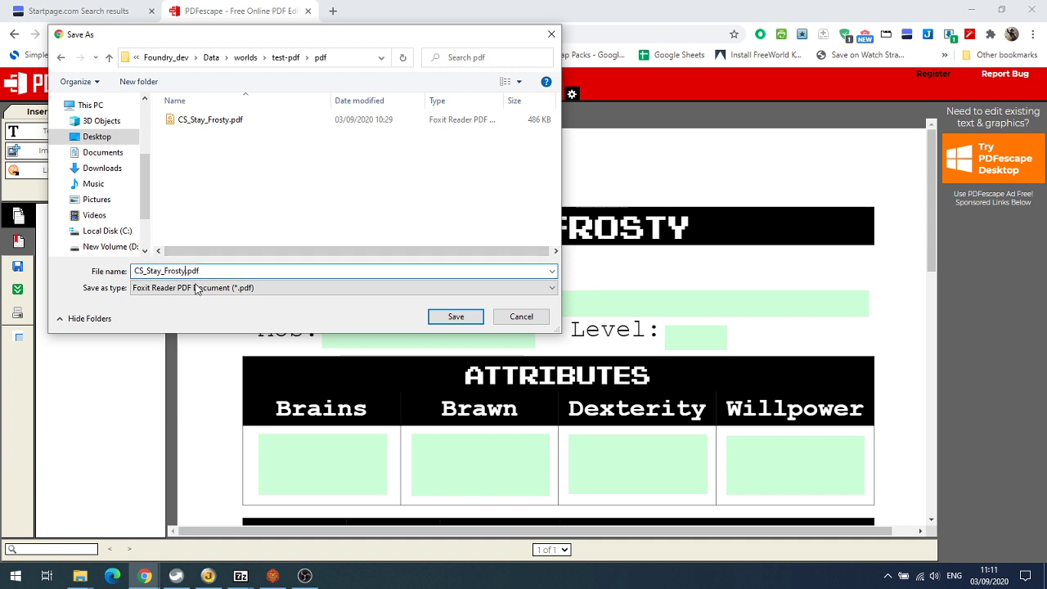
pyautogui.press('BackSpace')
pyautogui.press('BackSpace')
pyautogui.press('BackSpace')
pyautogui.press('BackSpace')
pyautogui.press('BackSpace')
pyautogui.press('BackSpace')
pyautogui.press('BackSpace')
pyautogui.press('BackSpace')
pyautogui.press('BackSpace')
pyautogui.press('BackSpace')
pyautogui.press('BackSpace')
pyautogui.press('BackSpace')
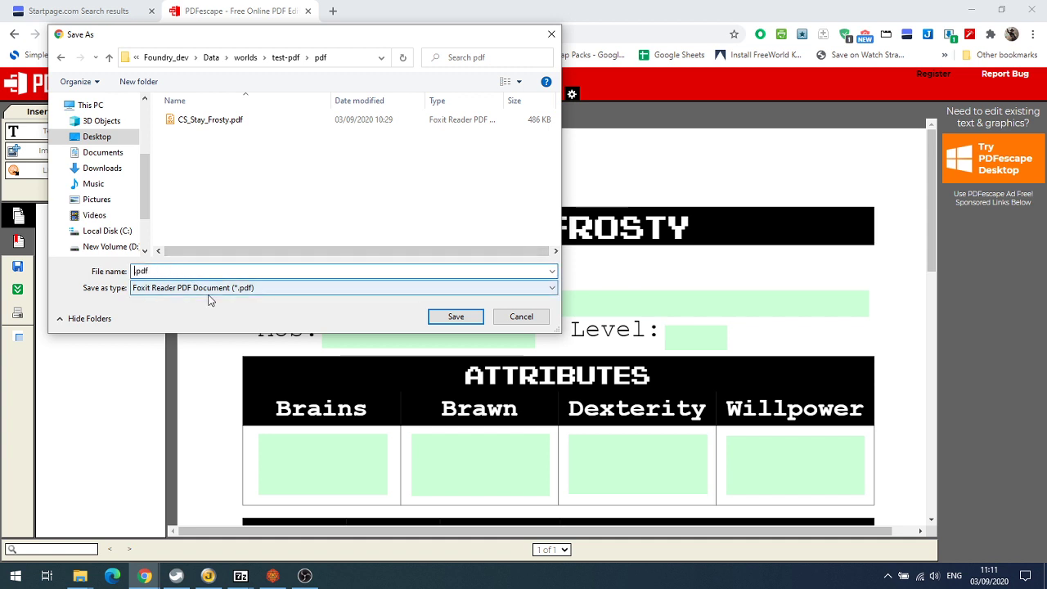
pyautogui.write('Final_C')
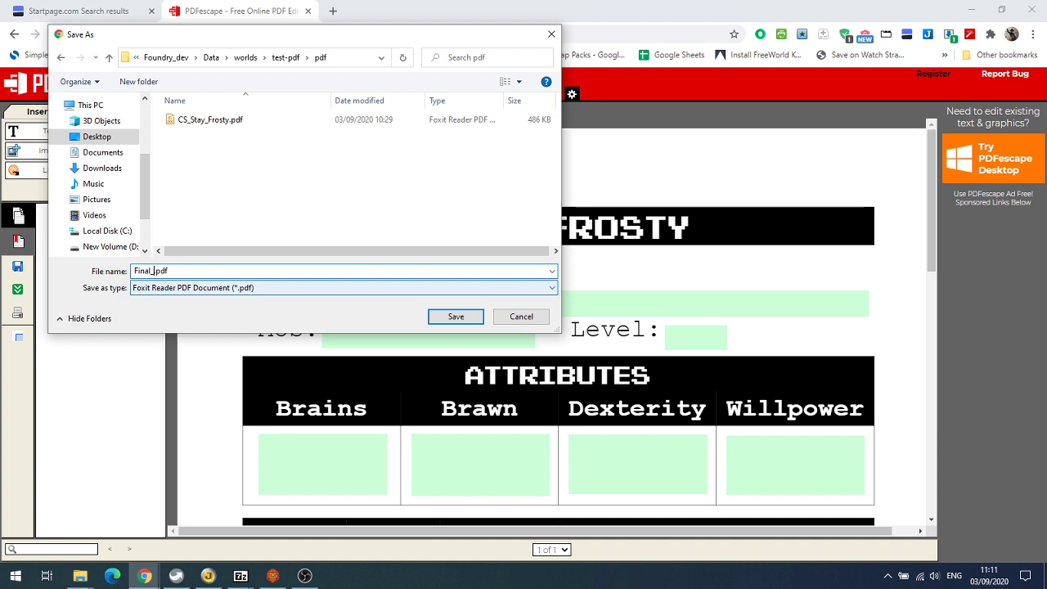
pyautogui.write('S')
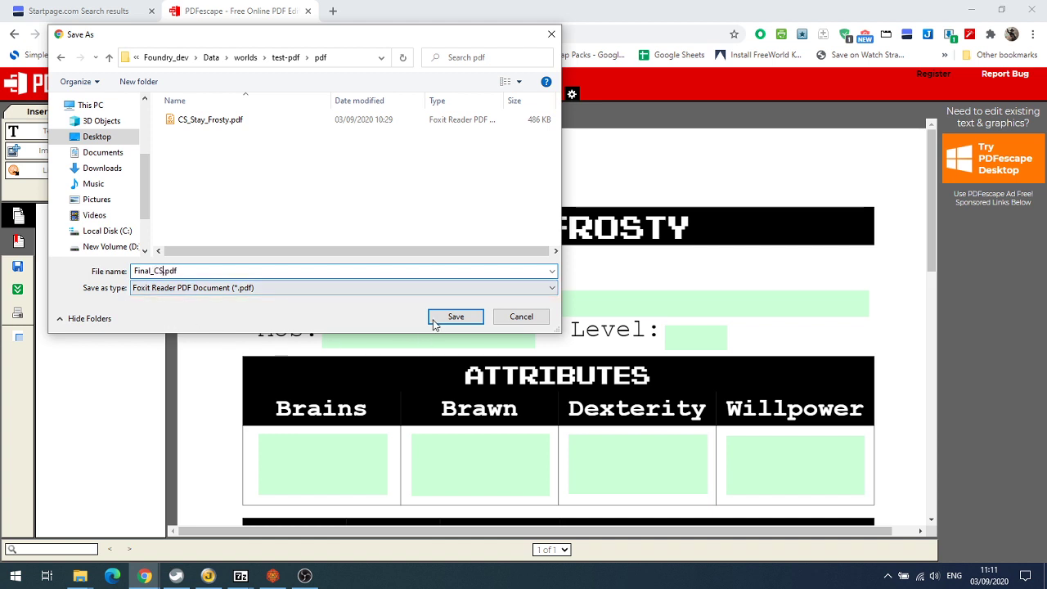
pyautogui.click(435, 321)
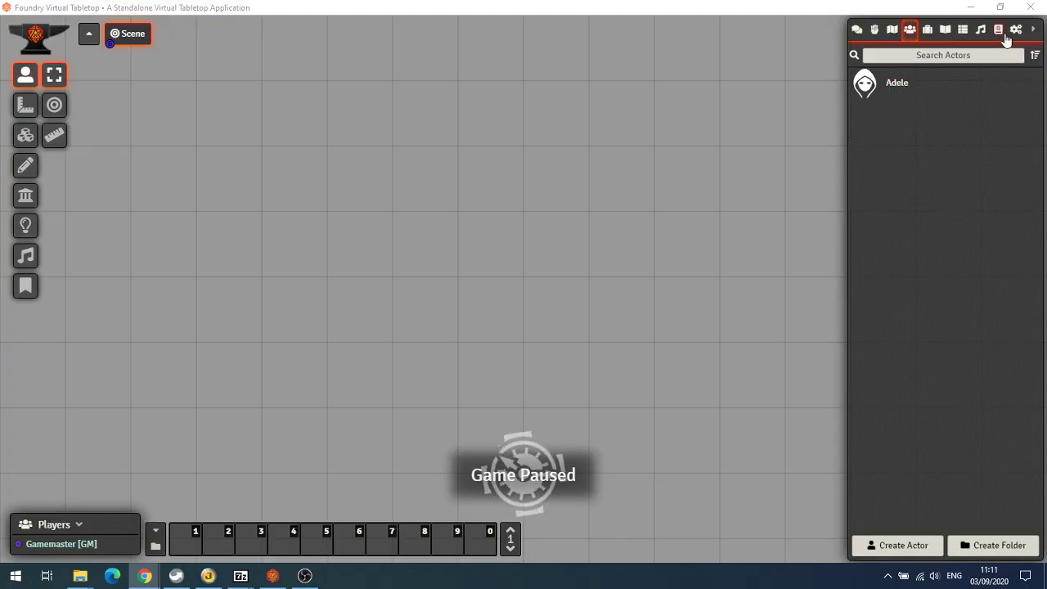
# - Create a new PDF journal entry named Character_Sheet
pyautogui.click(943, 32)
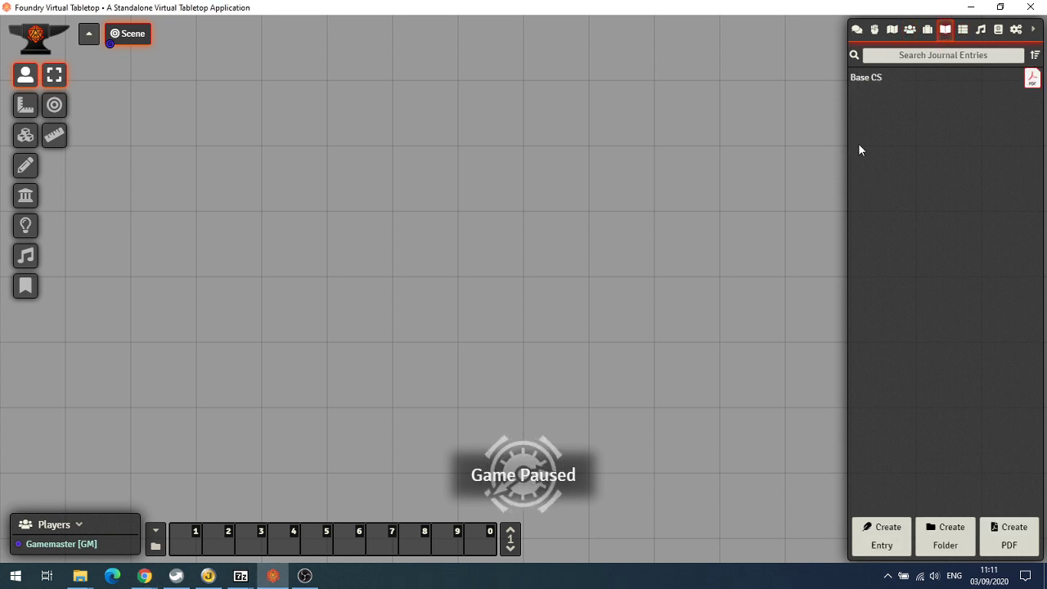
pyautogui.click(1013, 536)
pyautogui.click(403, 249)
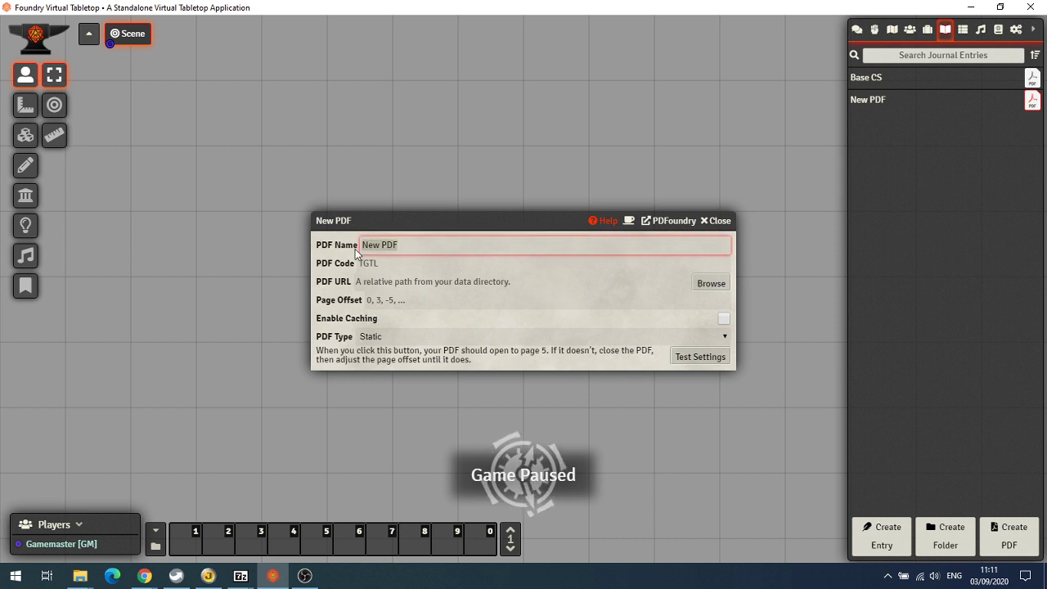
pyautogui.write('Charact')
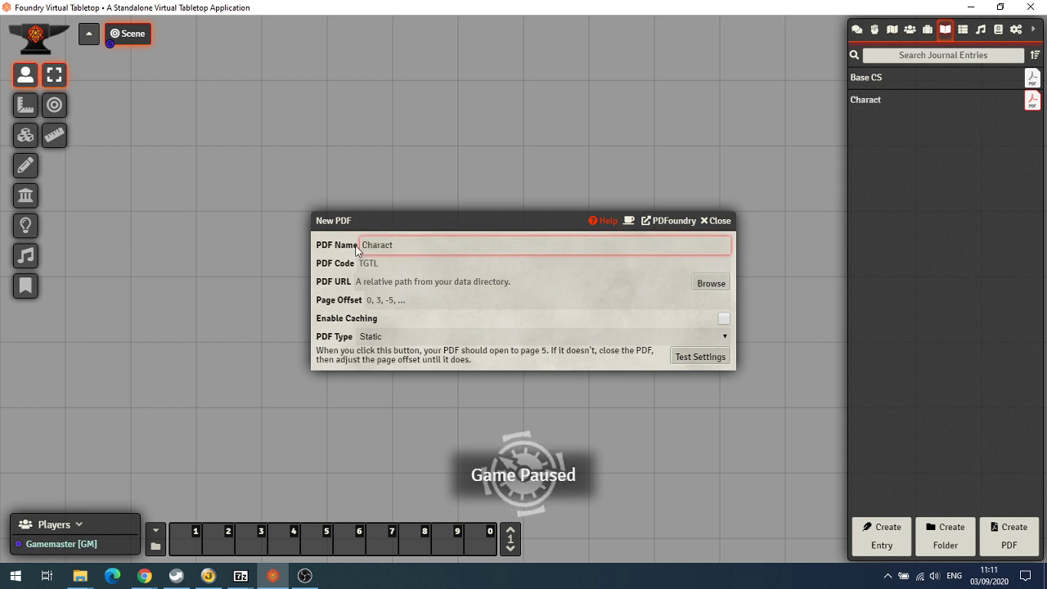
pyautogui.press('BackSpace')
pyautogui.write('ter_Sheet')
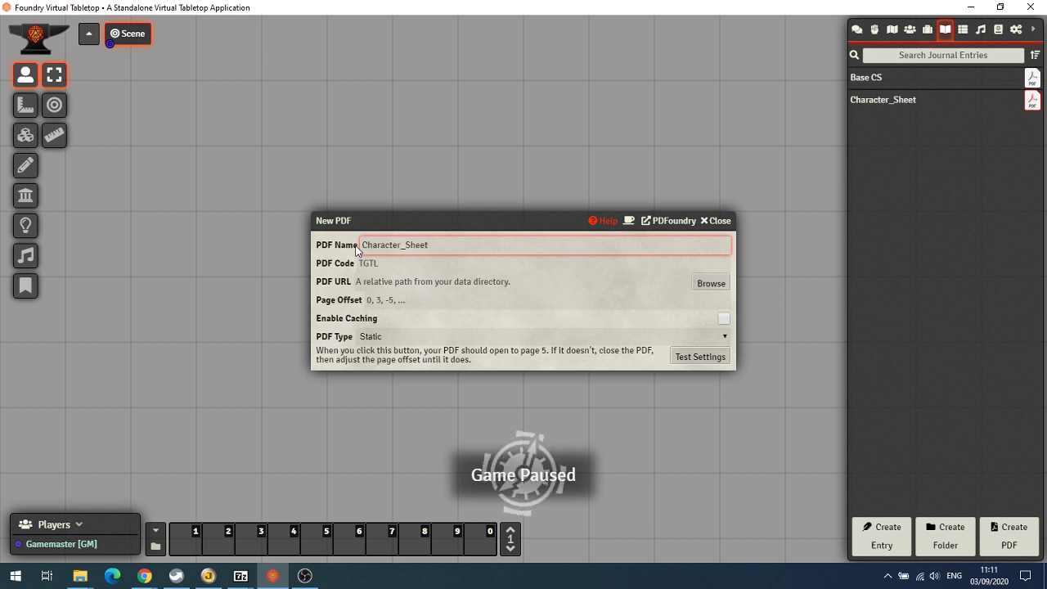
# - Link worlds/test-pdf/pdf/Final_CS.pdf and set its type to Form Fillable (Actor Sheet)
pyautogui.click(704, 285)
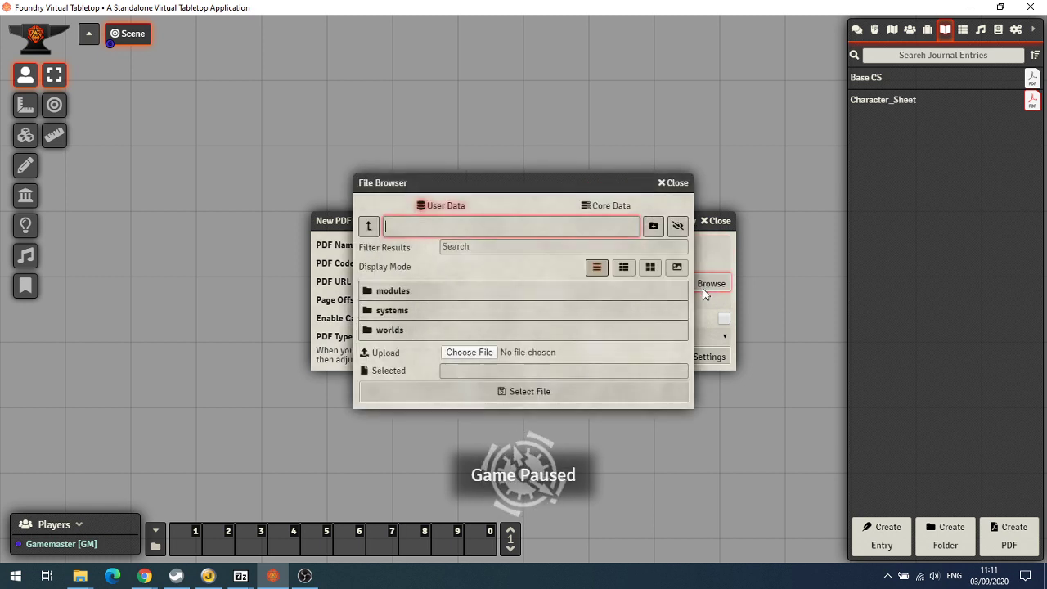
pyautogui.click(382, 329)
pyautogui.click(389, 369)
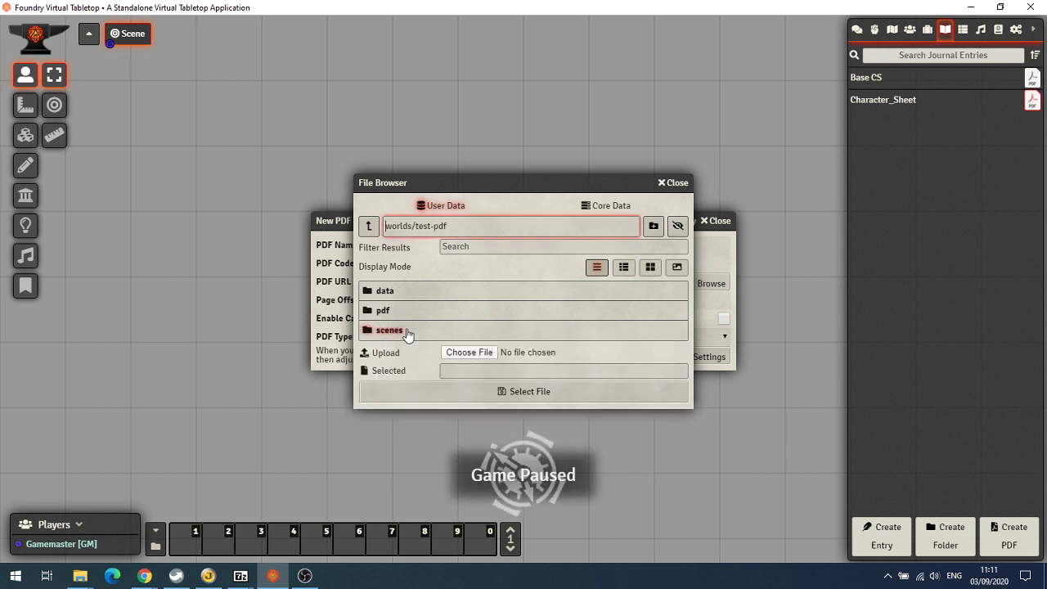
pyautogui.click(386, 311)
pyautogui.click(403, 312)
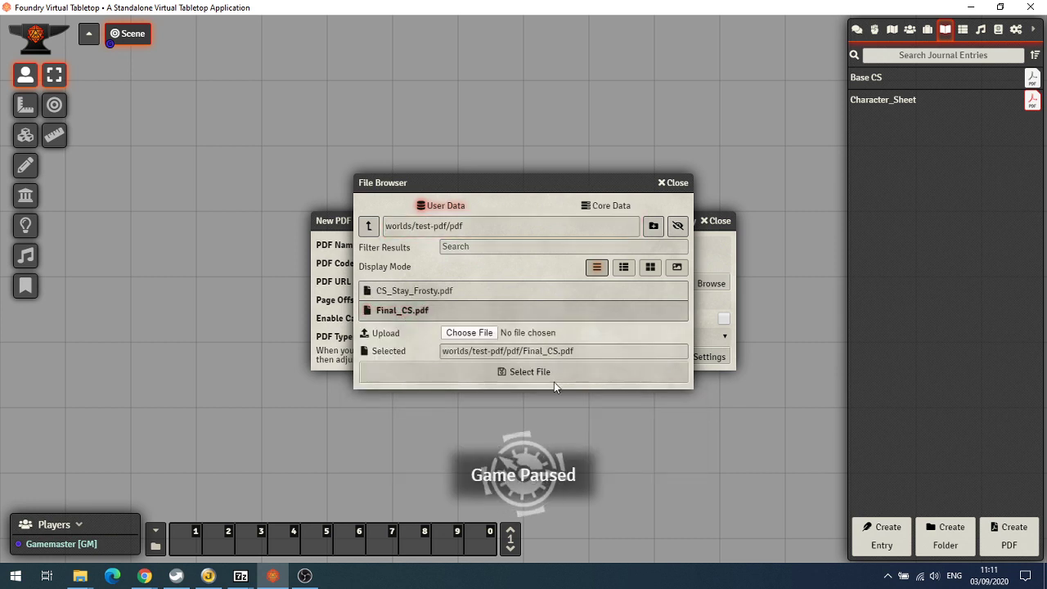
pyautogui.click(538, 374)
pyautogui.click(400, 337)
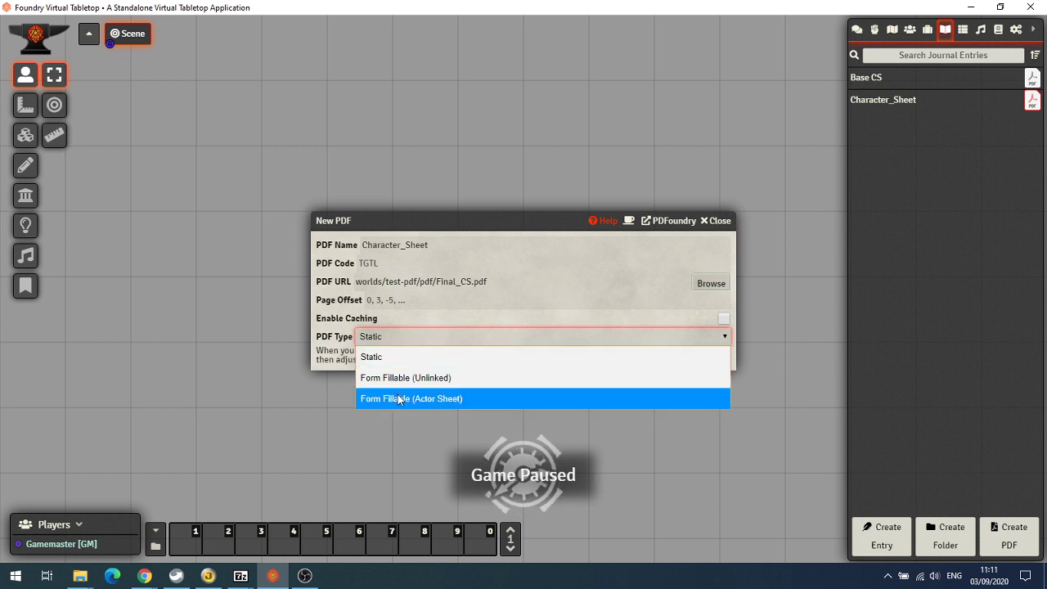
pyautogui.click(386, 399)
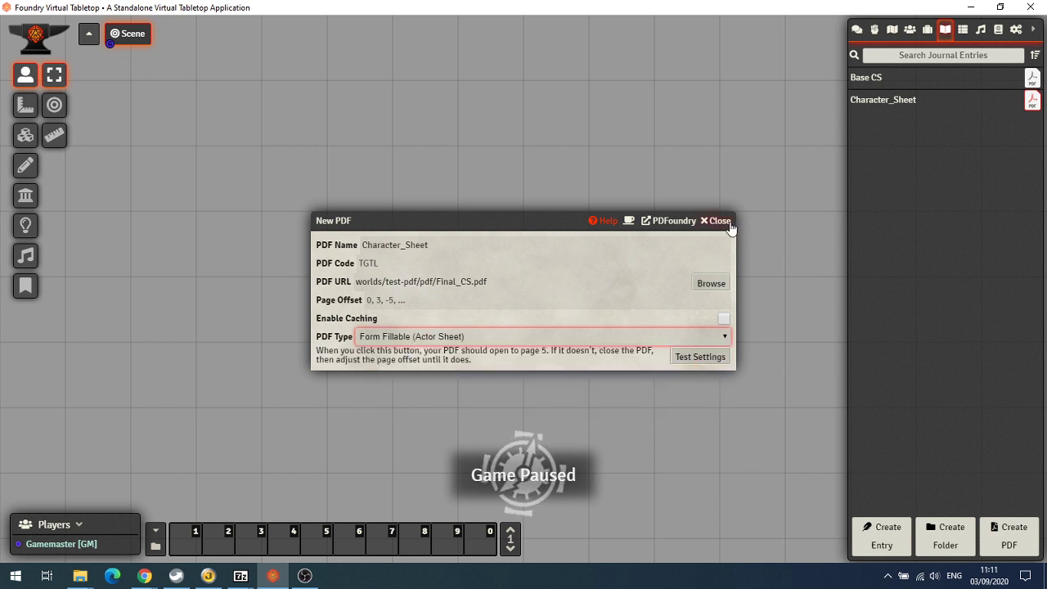
pyautogui.click(717, 221)
# - Delete the existing actor from the Actors directory
pyautogui.click(908, 30)
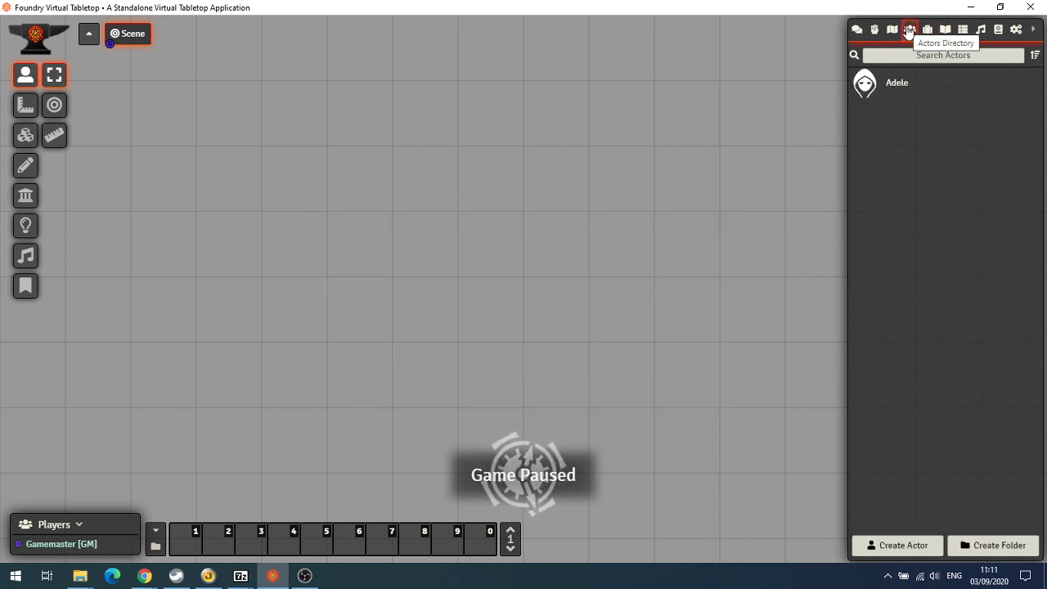
pyautogui.click(892, 84)
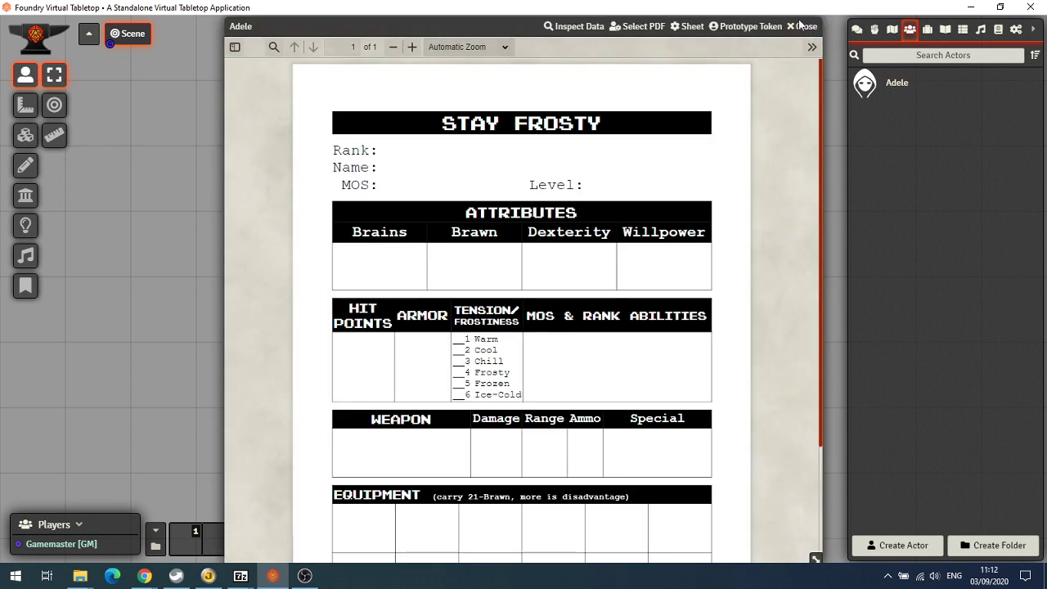
pyautogui.click(804, 26)
pyautogui.rightClick(886, 86)
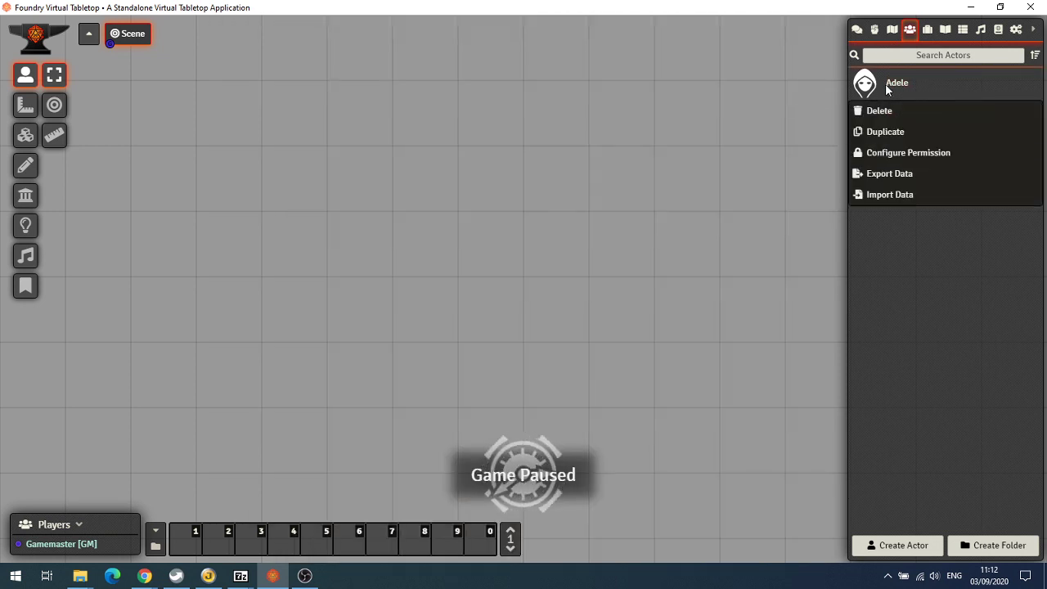
pyautogui.click(877, 110)
pyautogui.click(621, 139)
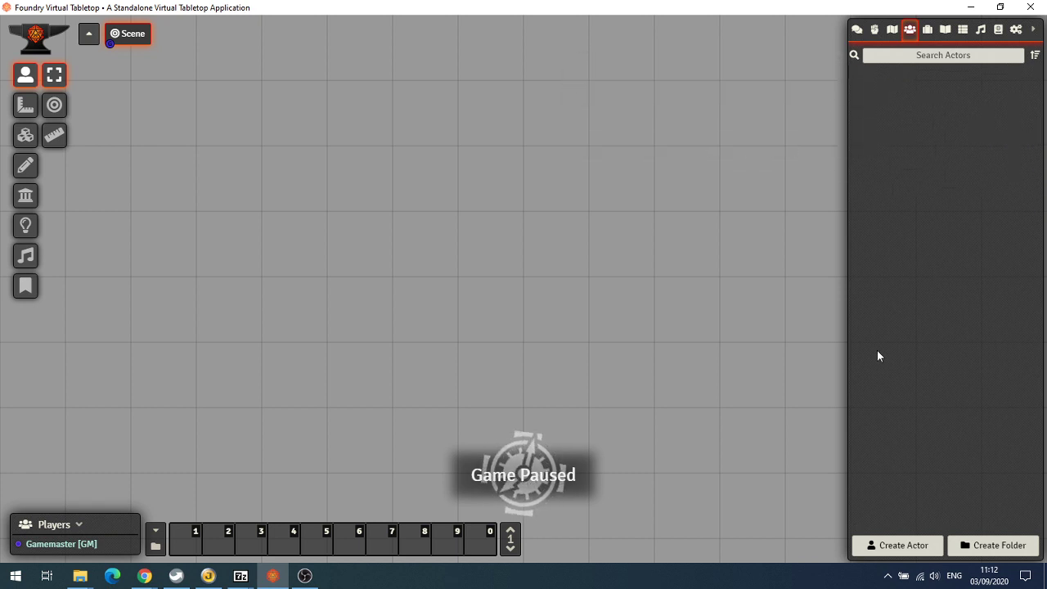
# - Create a new actor with dnd5e.SimpleActorSheet as its default sheet
pyautogui.click(897, 545)
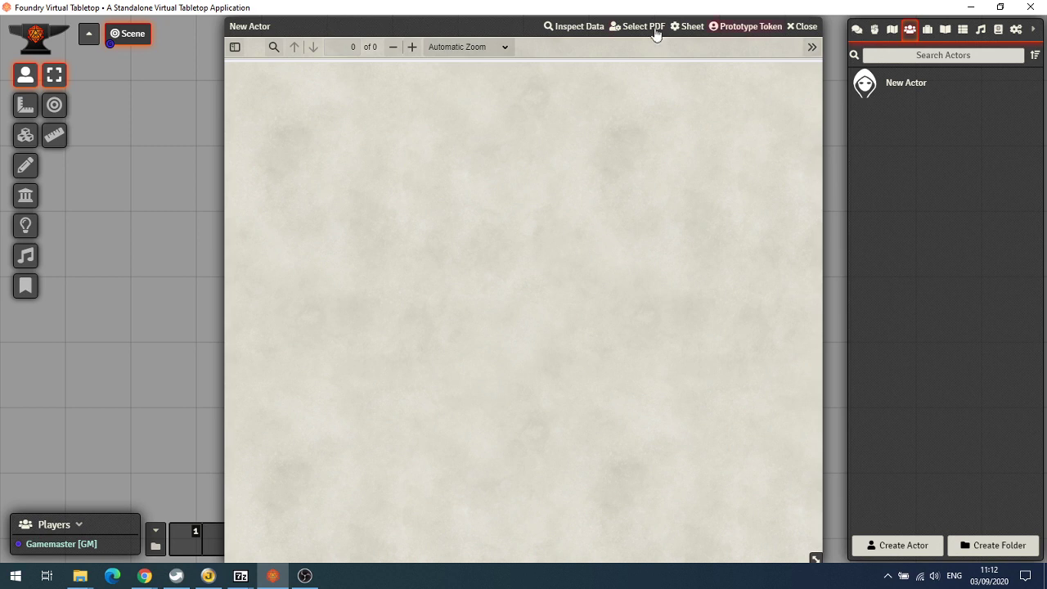
pyautogui.click(687, 27)
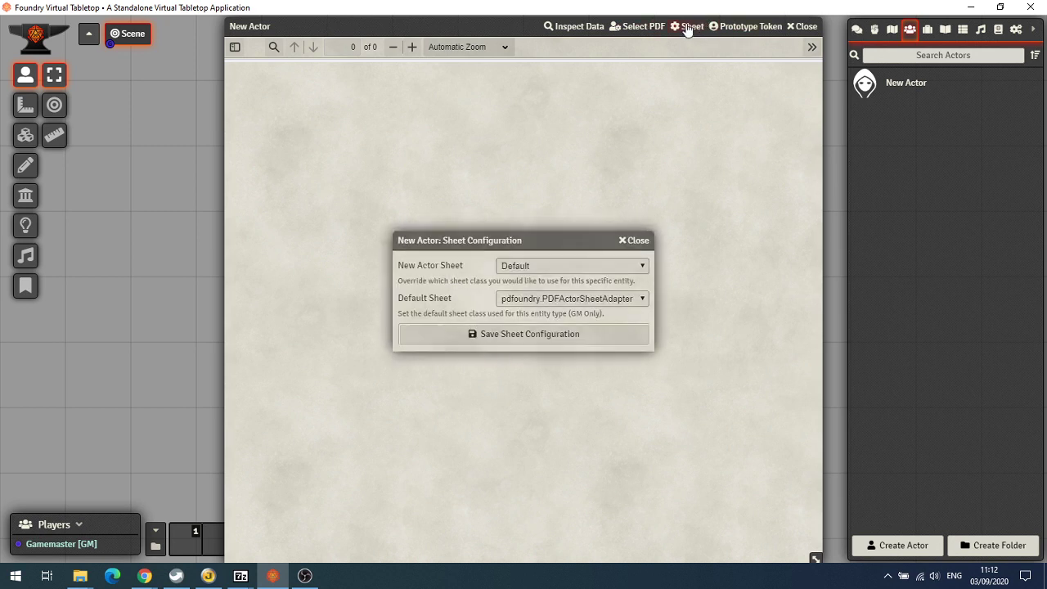
pyautogui.click(519, 303)
pyautogui.click(524, 318)
pyautogui.click(518, 335)
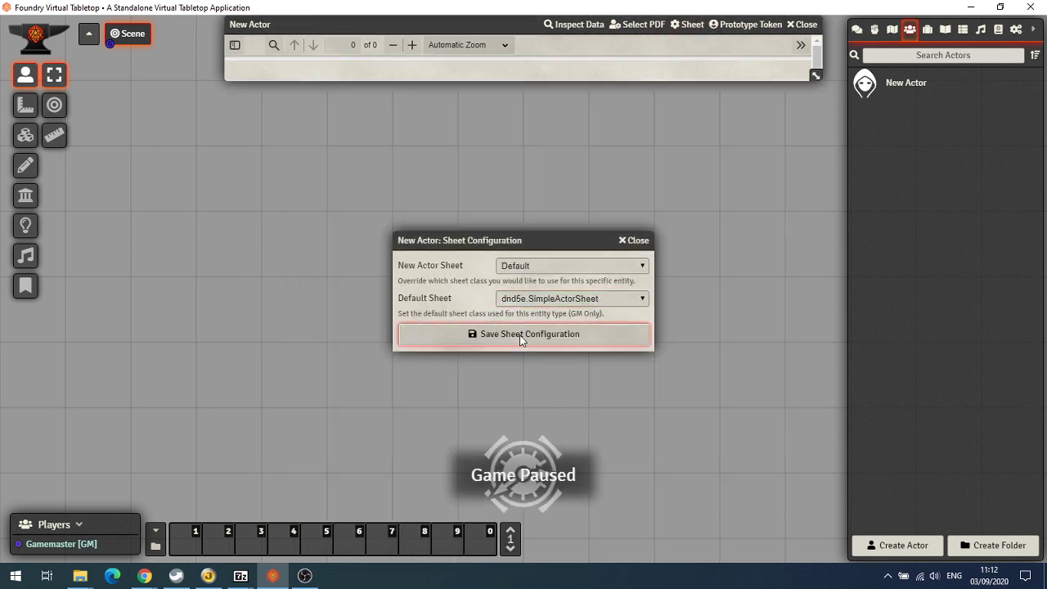
# - Set the actor's health to 10/20 and power to 0/0
pyautogui.click(468, 173)
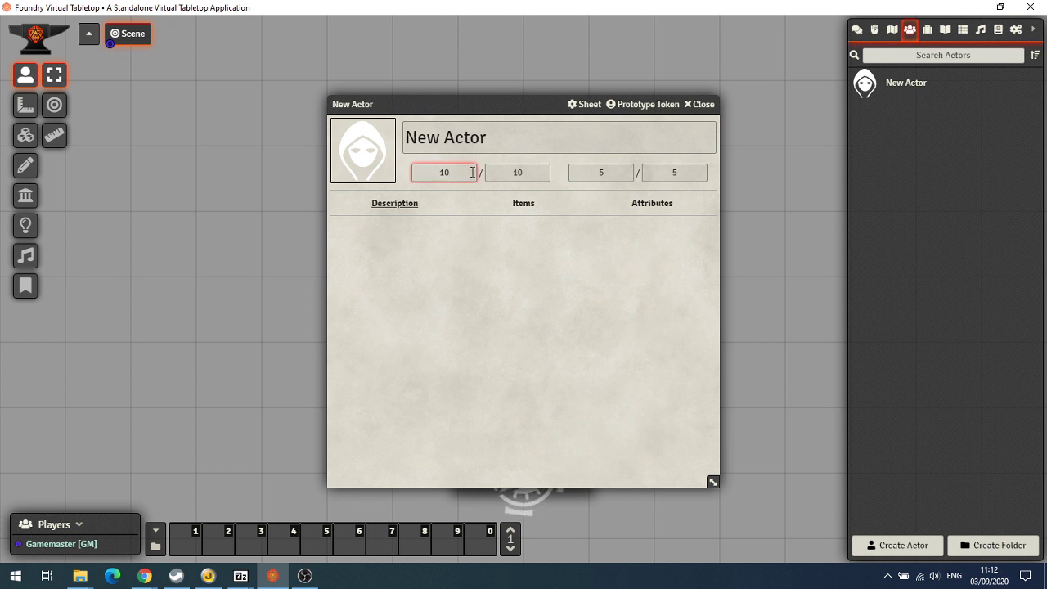
pyautogui.moveTo(463, 174); pyautogui.dragTo(419, 174)
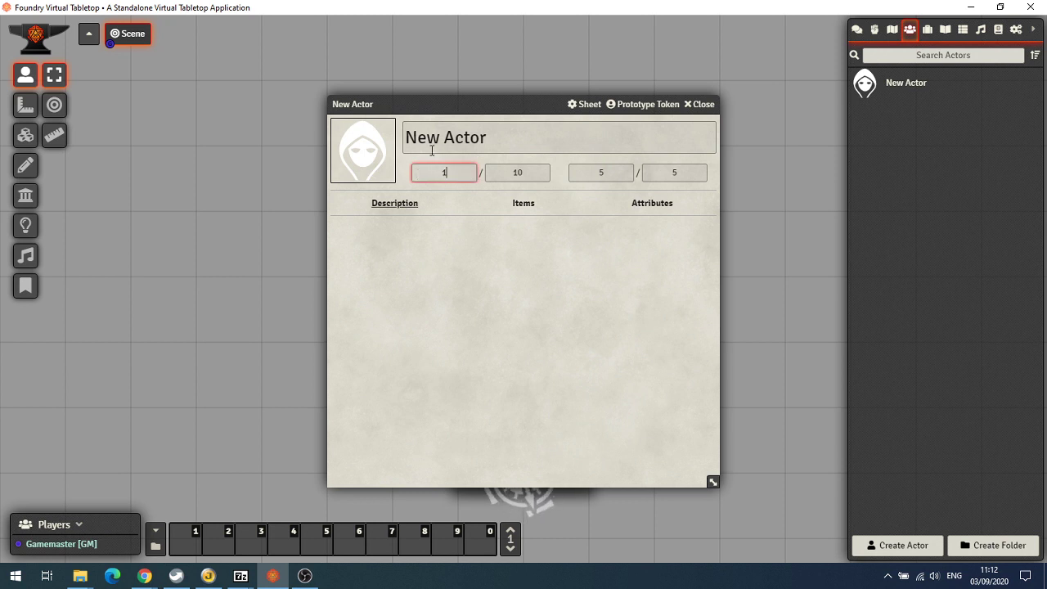
pyautogui.press('Tab')
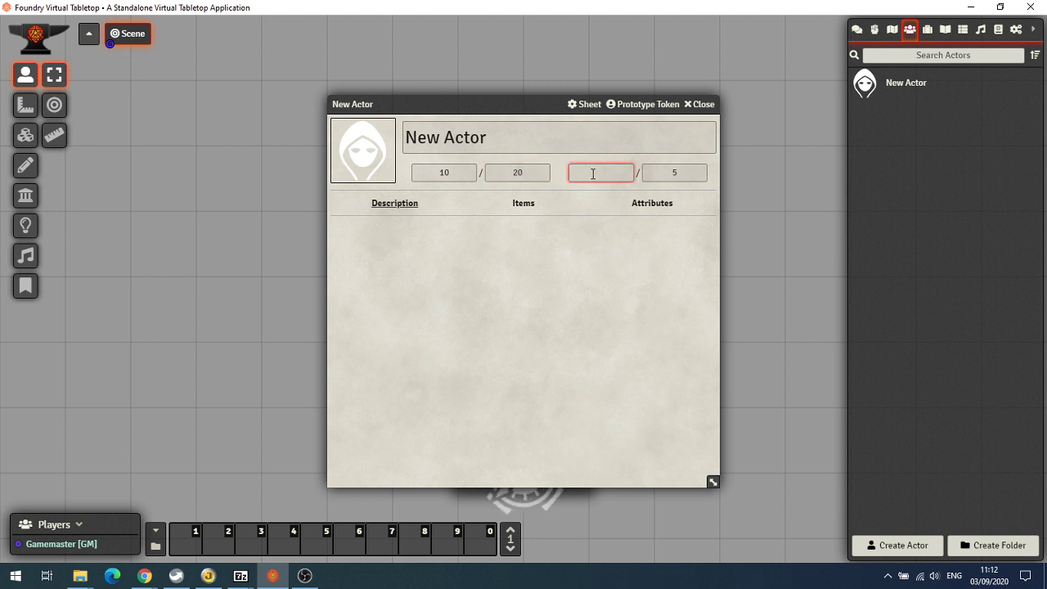
pyautogui.write('0')
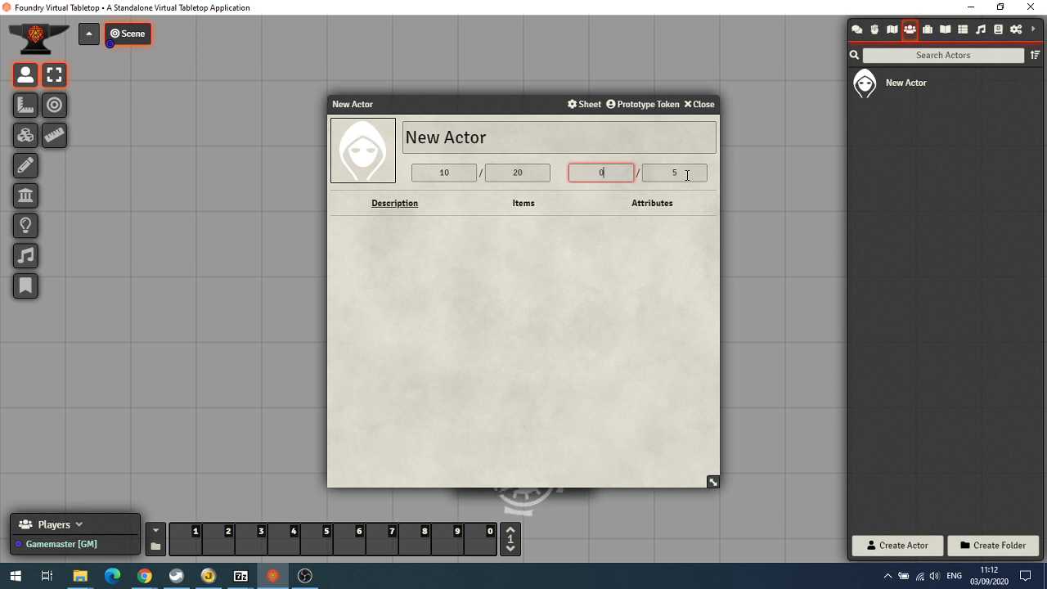
pyautogui.click(687, 175)
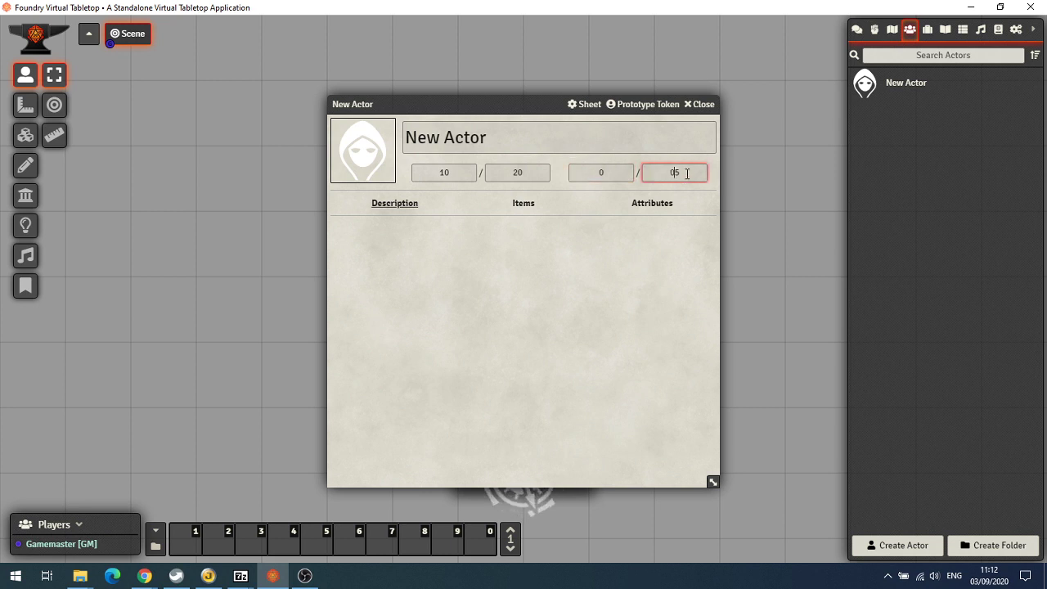
pyautogui.write('0')
pyautogui.press('Delete')
# - Rename the actor to Brian
pyautogui.click(513, 139)
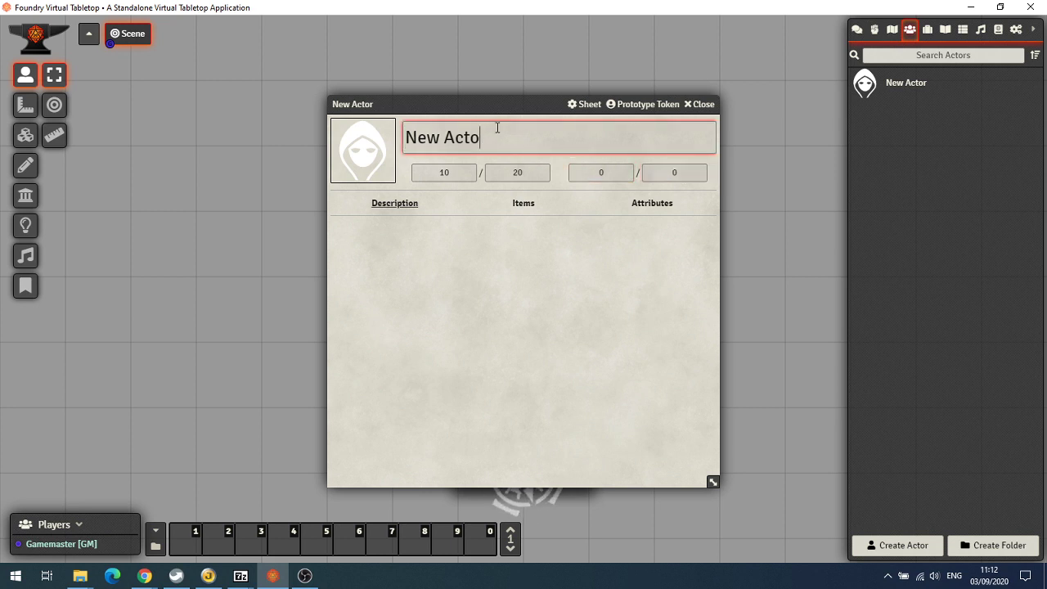
pyautogui.press('BackSpace')
pyautogui.press('BackSpace')
pyautogui.write('B')
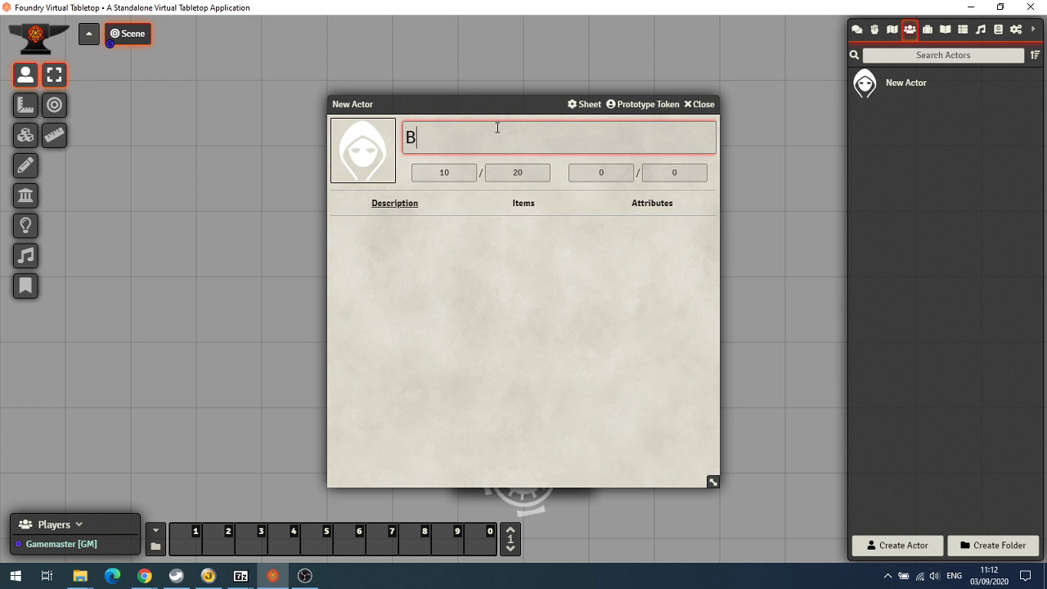
pyautogui.write('riam')
pyautogui.click(495, 314)
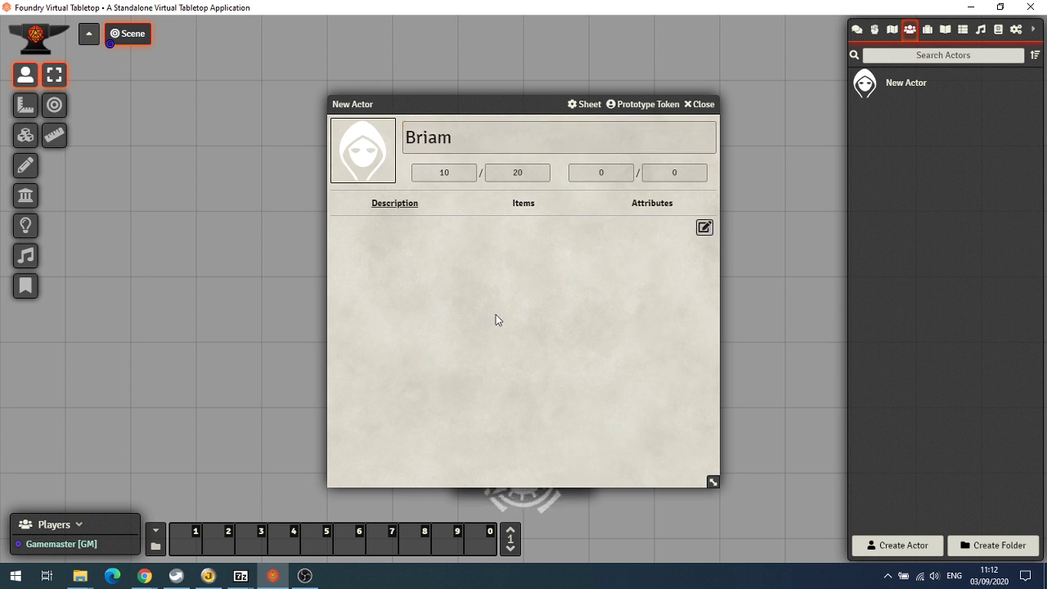
pyautogui.click(465, 135)
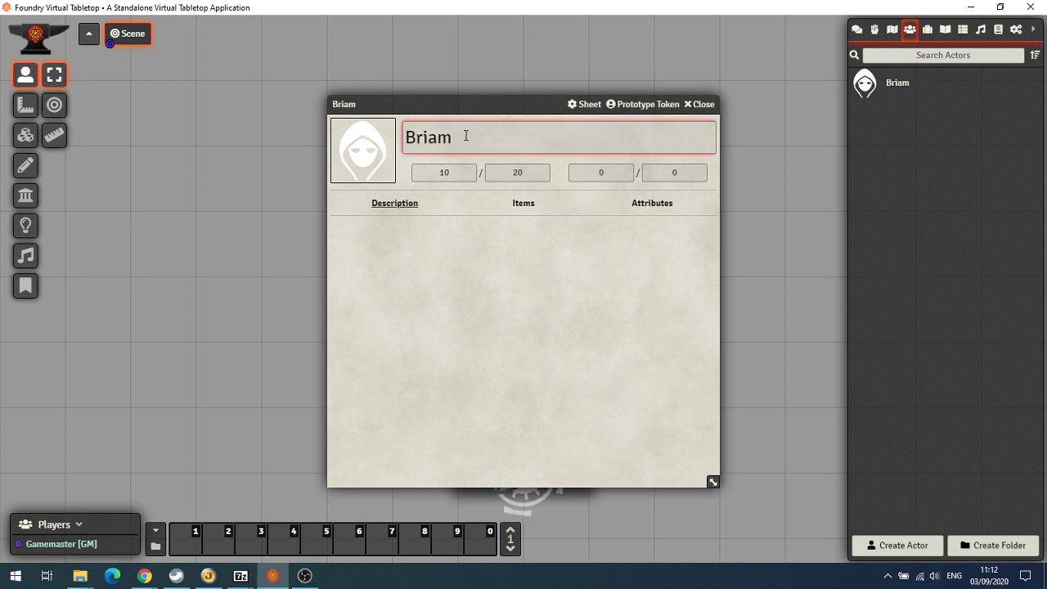
pyautogui.write('n')
pyautogui.click(542, 257)
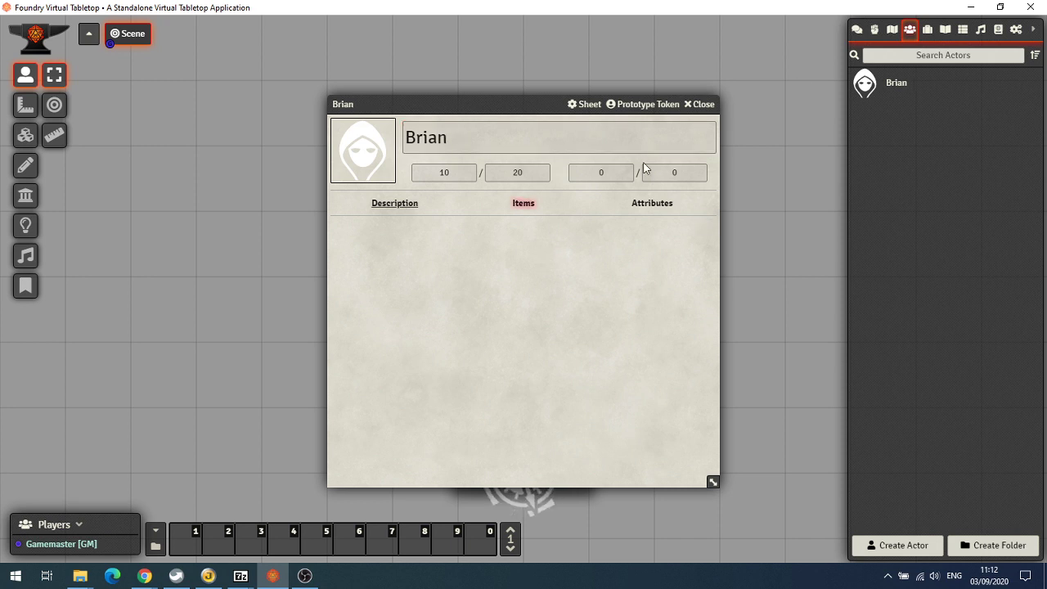
# - Switch the actor's default sheet to pdfoundry.PDFActorSheetAdapter
pyautogui.click(590, 105)
pyautogui.click(562, 189)
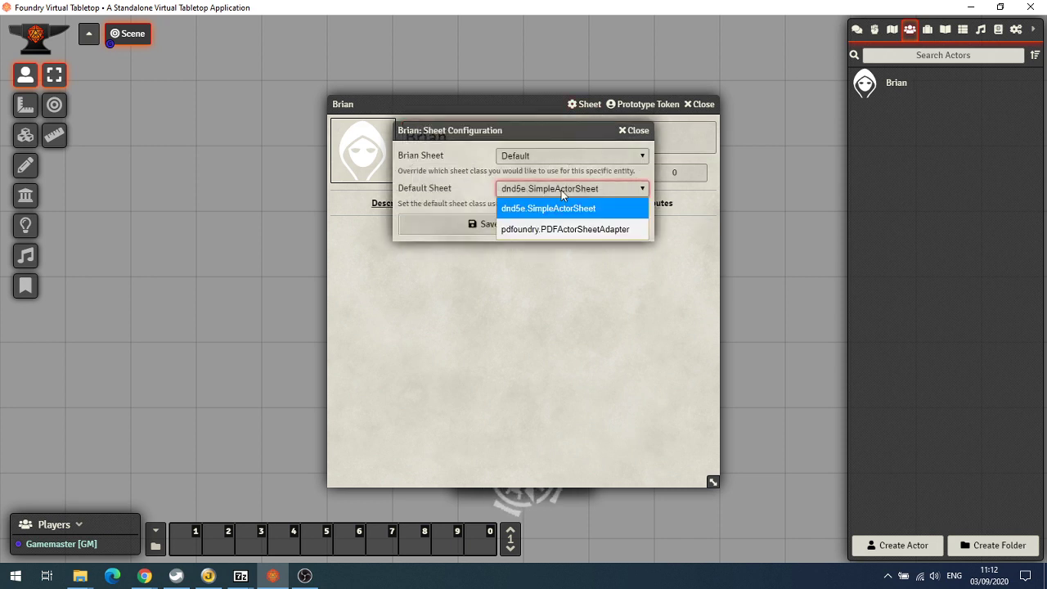
pyautogui.click(565, 227)
pyautogui.click(544, 223)
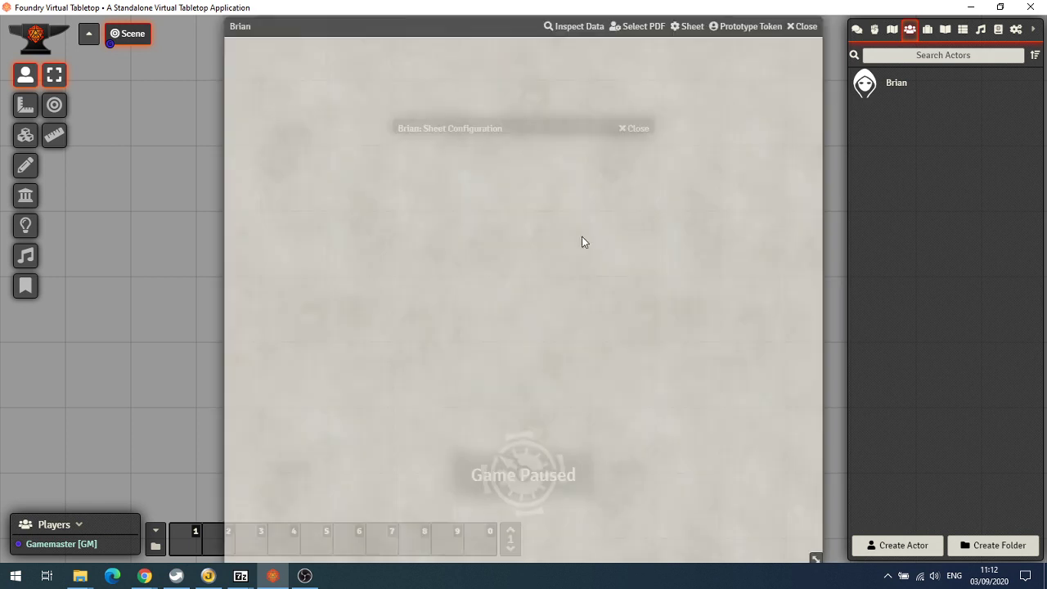
# - Attach the Character_Sheet PDF to the actor
pyautogui.click(634, 32)
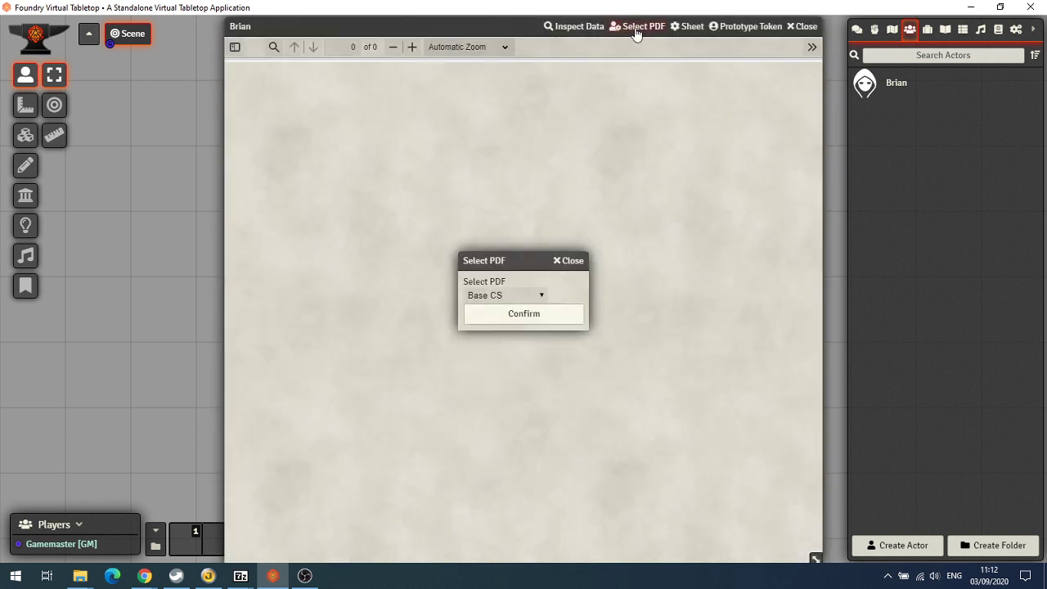
pyautogui.click(540, 296)
pyautogui.click(525, 336)
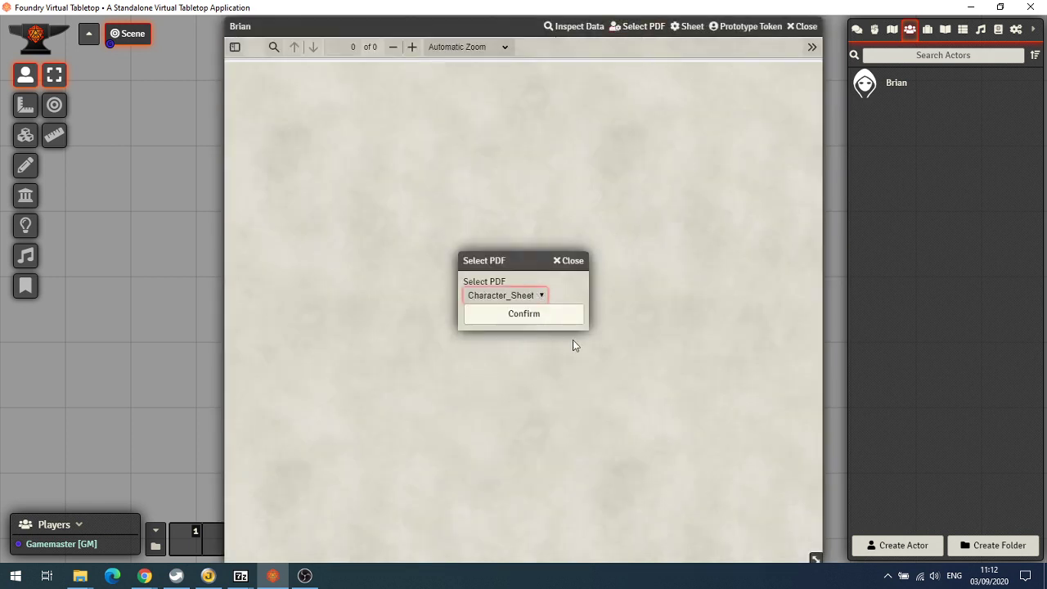
pyautogui.click(533, 312)
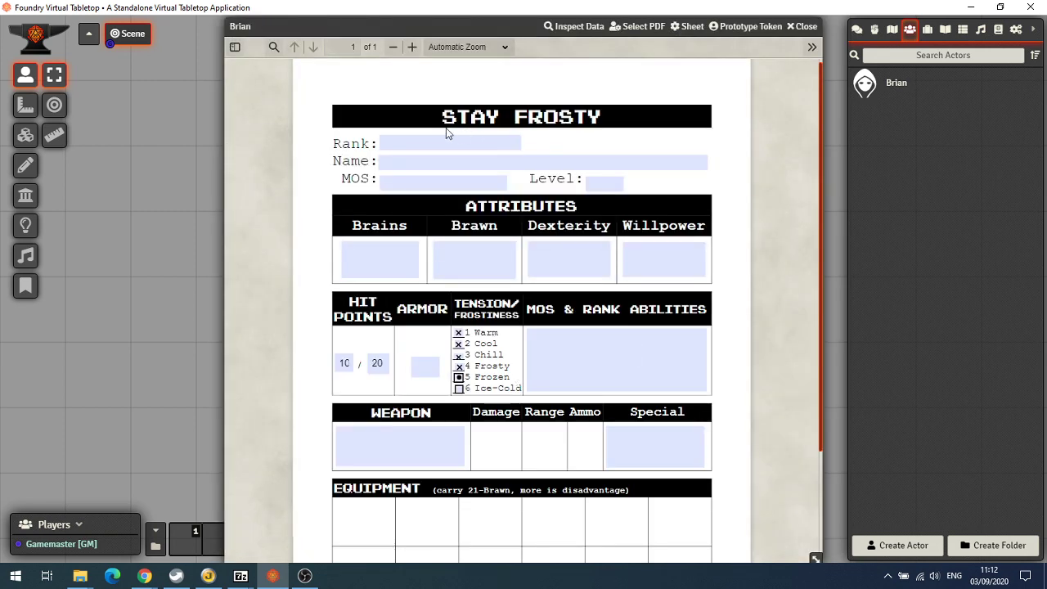
# - Fill in rank Private, name Brian, Brains 12, Brawn 11, Dexterity 13, then close the sheet
pyautogui.click(446, 140)
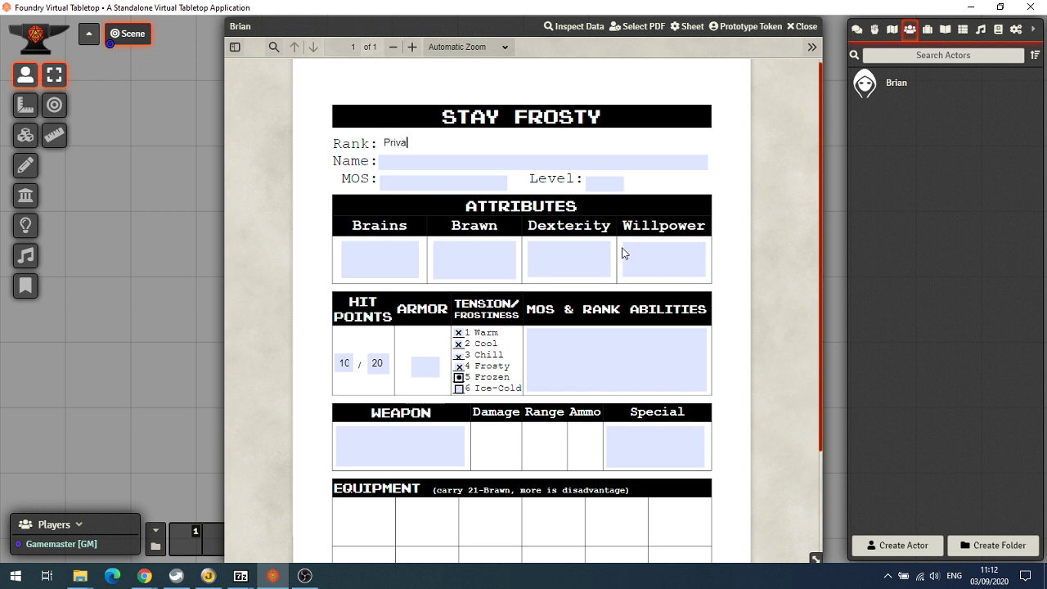
pyautogui.click(401, 160)
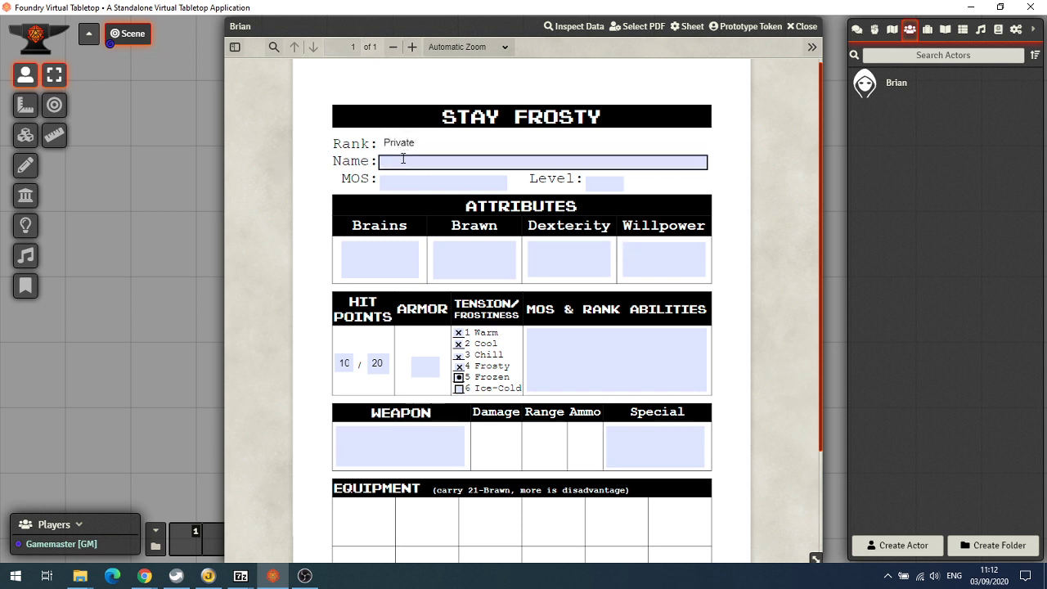
pyautogui.write('Brian Mcfadden')
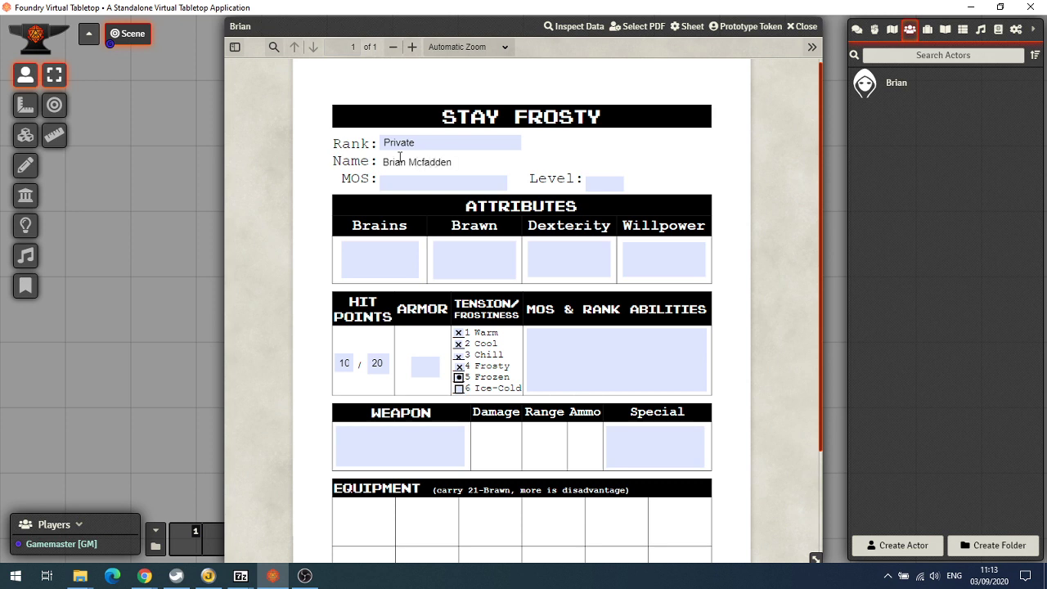
pyautogui.click(374, 258)
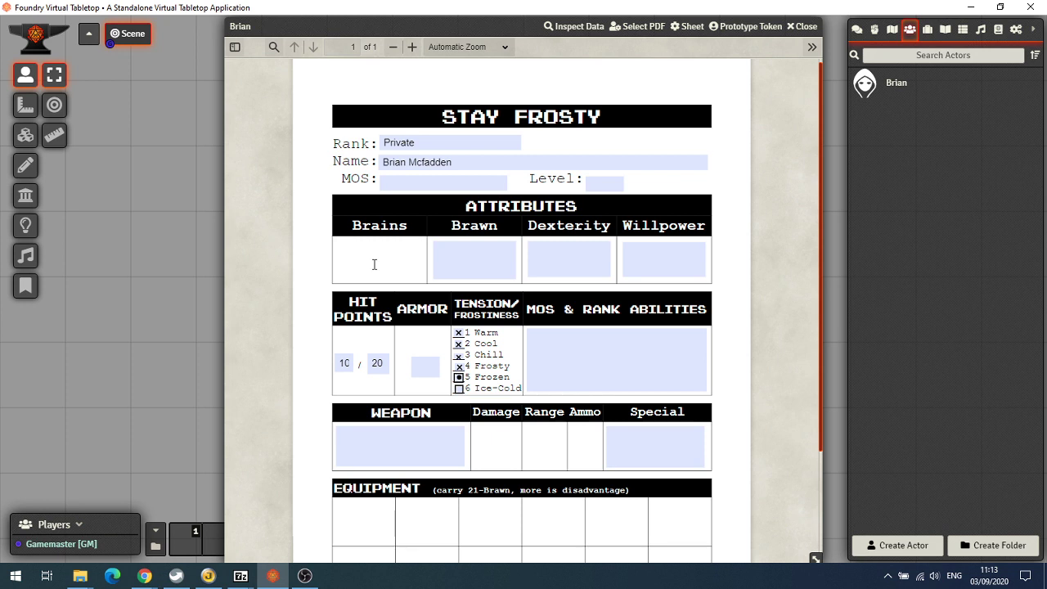
pyautogui.click(489, 255)
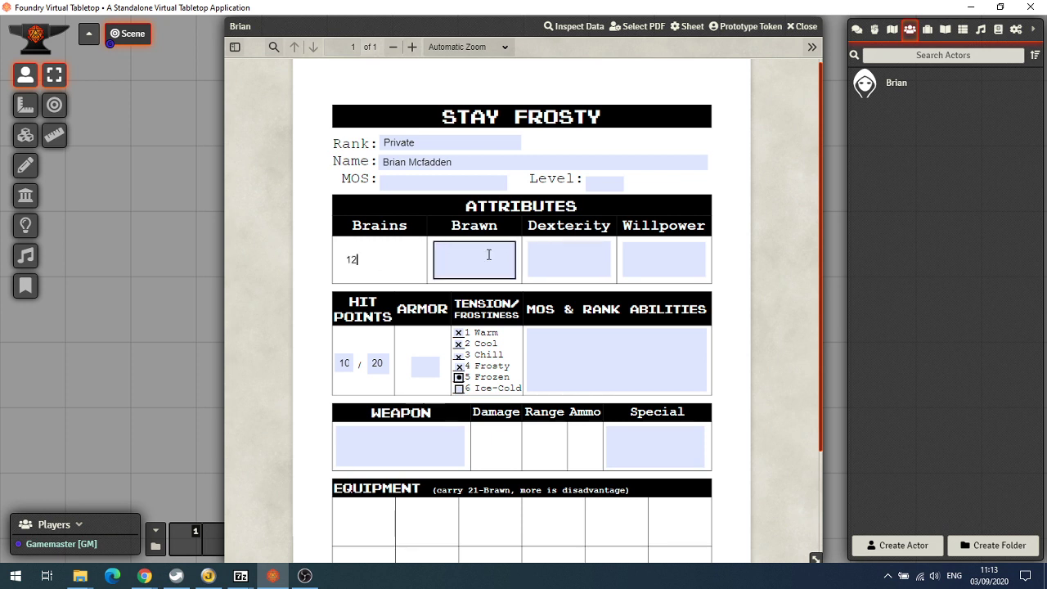
pyautogui.click(554, 253)
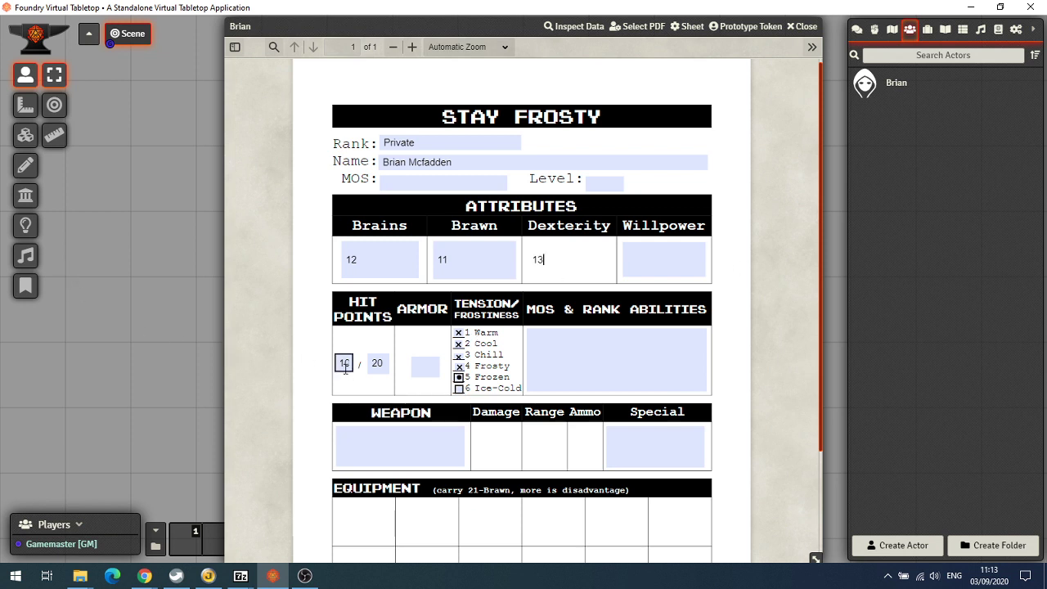
pyautogui.click(358, 383)
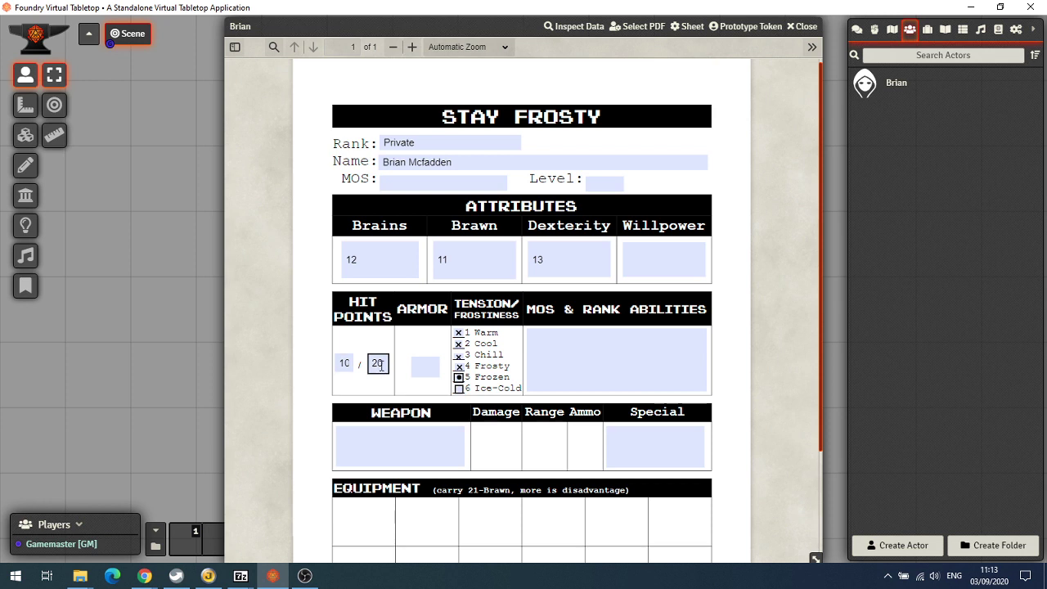
pyautogui.click(801, 27)
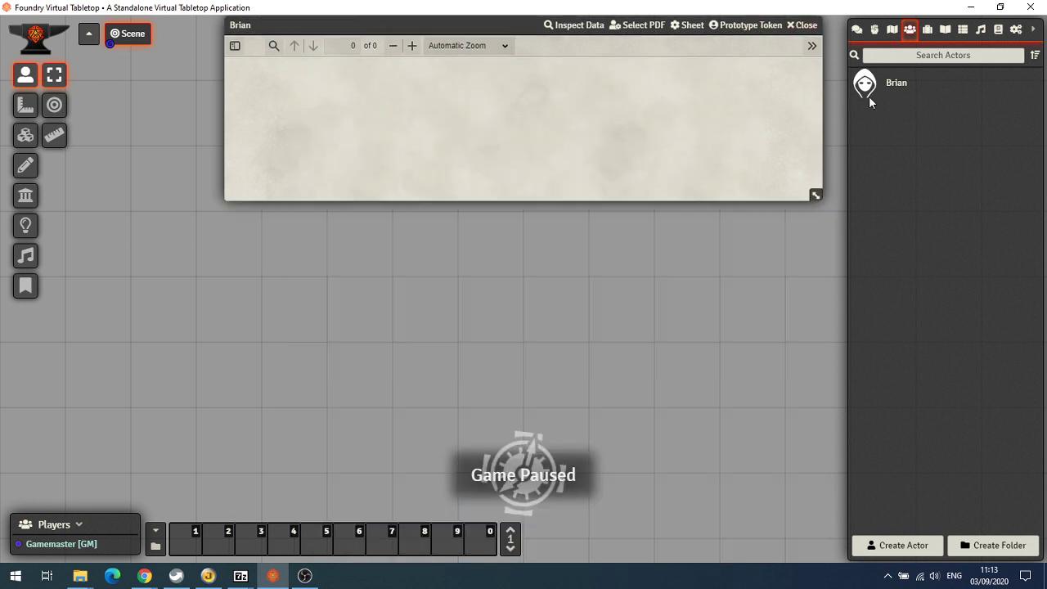
pyautogui.rightClick(894, 87)
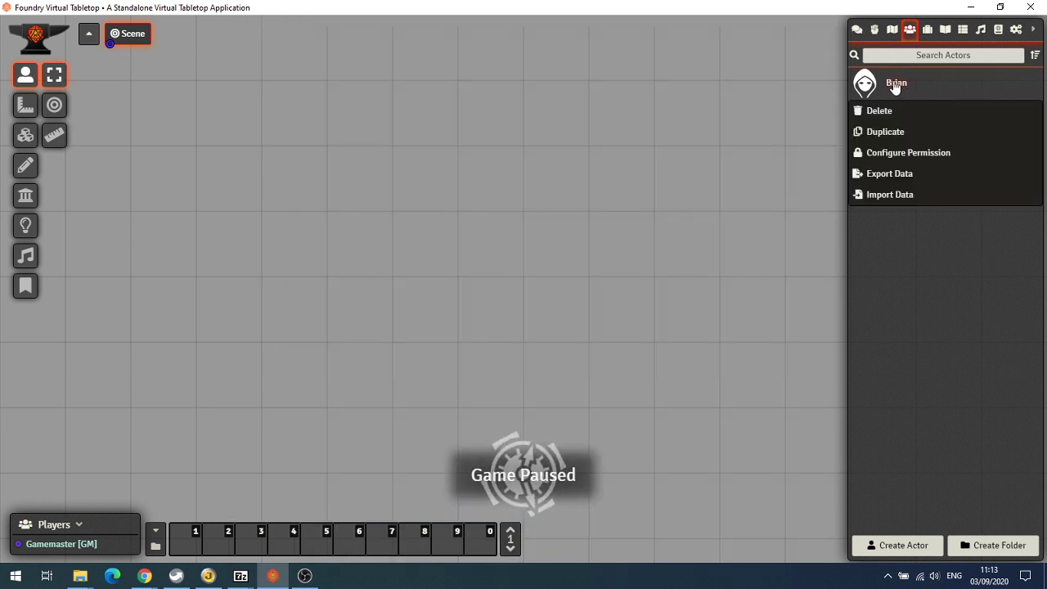
# - Make the prototype token always show its bars, with bar 1 tracking health
pyautogui.click(894, 85)
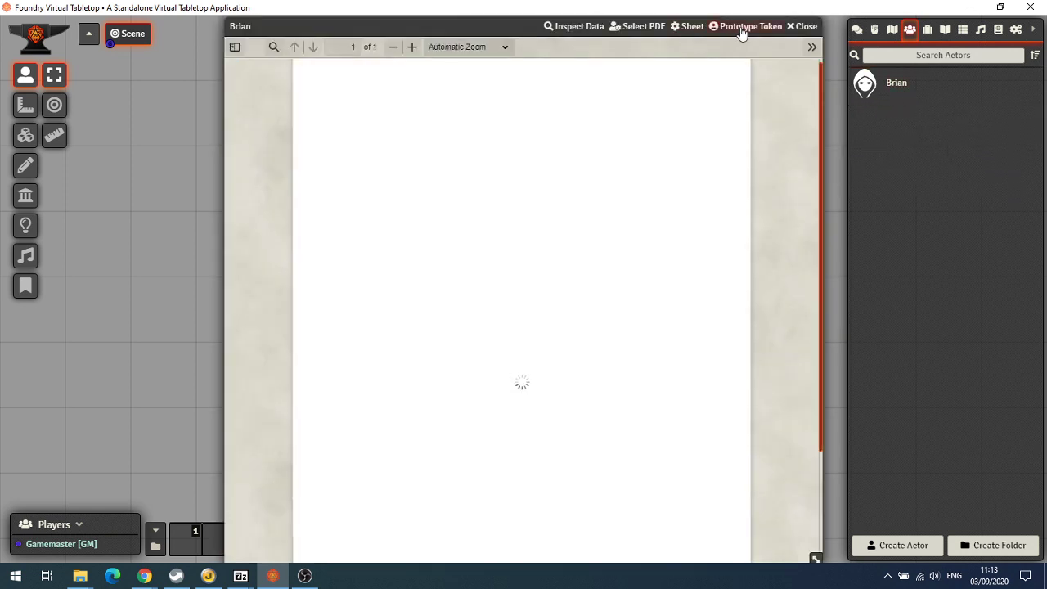
pyautogui.click(741, 27)
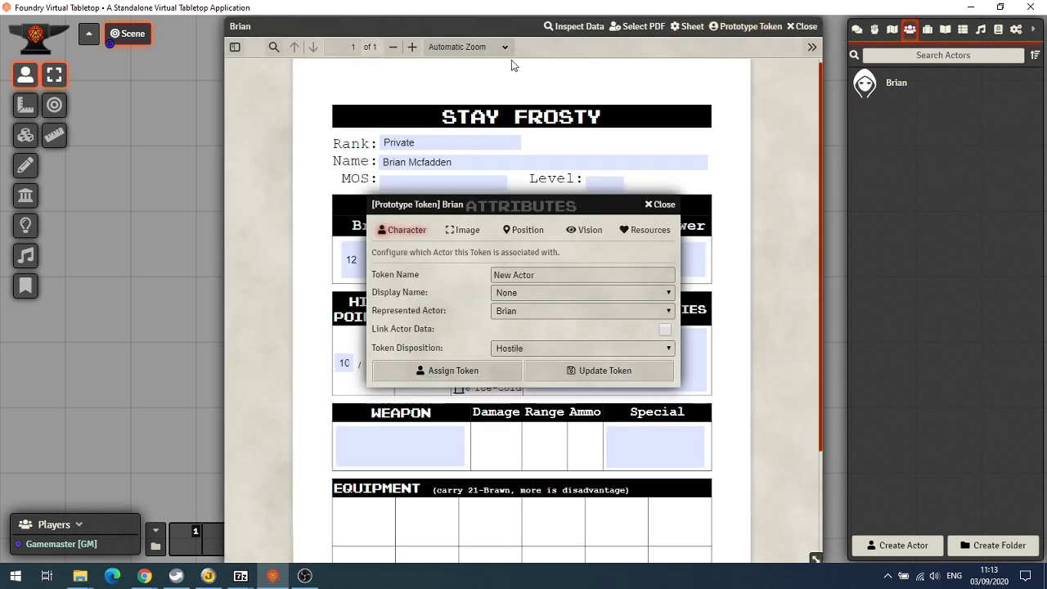
pyautogui.click(645, 230)
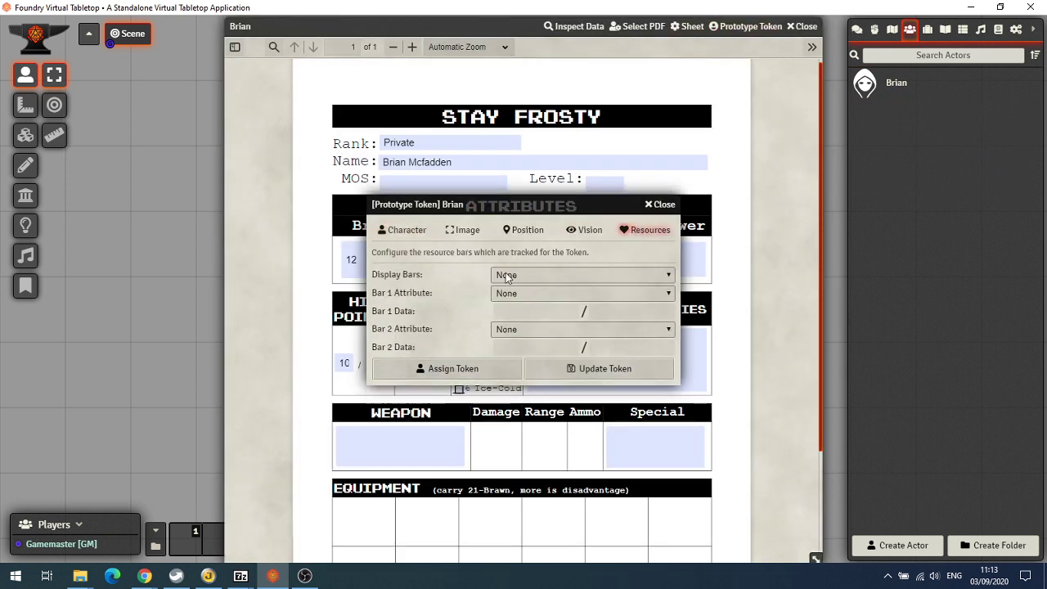
pyautogui.click(507, 277)
pyautogui.click(523, 397)
pyautogui.click(516, 296)
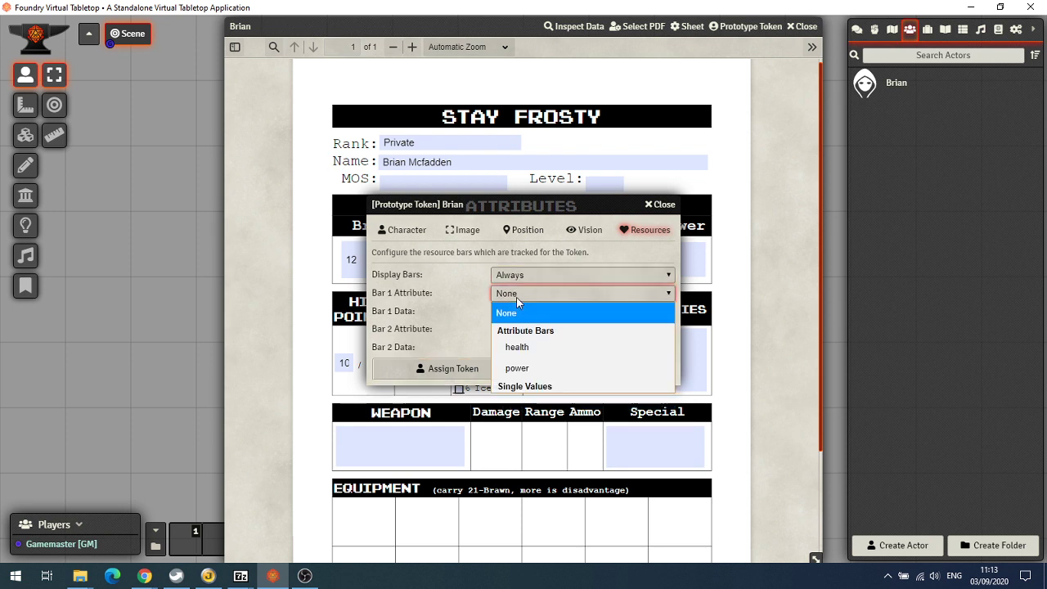
pyautogui.click(517, 346)
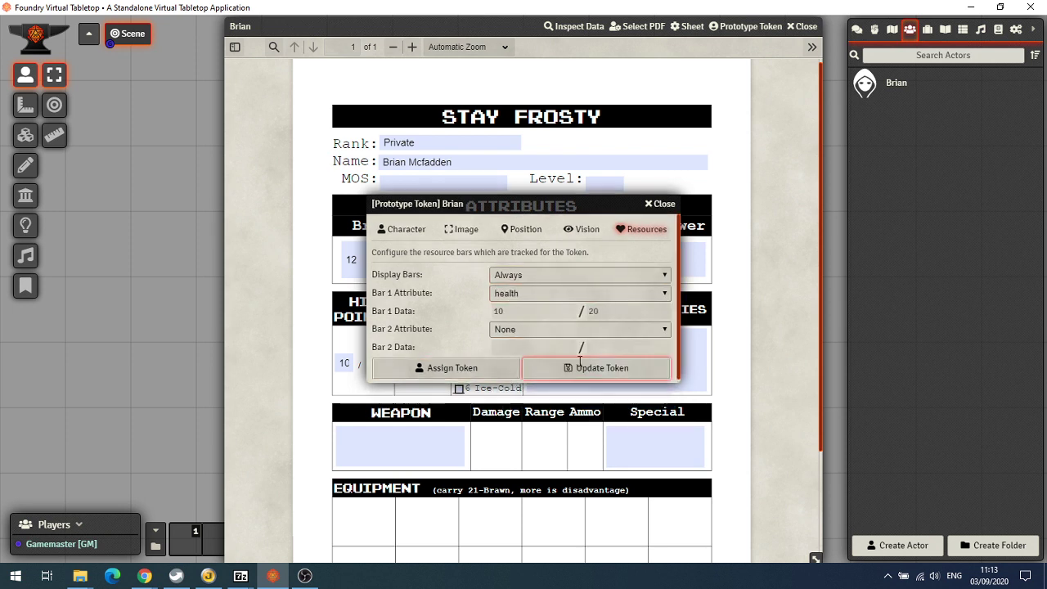
pyautogui.click(580, 361)
pyautogui.click(807, 27)
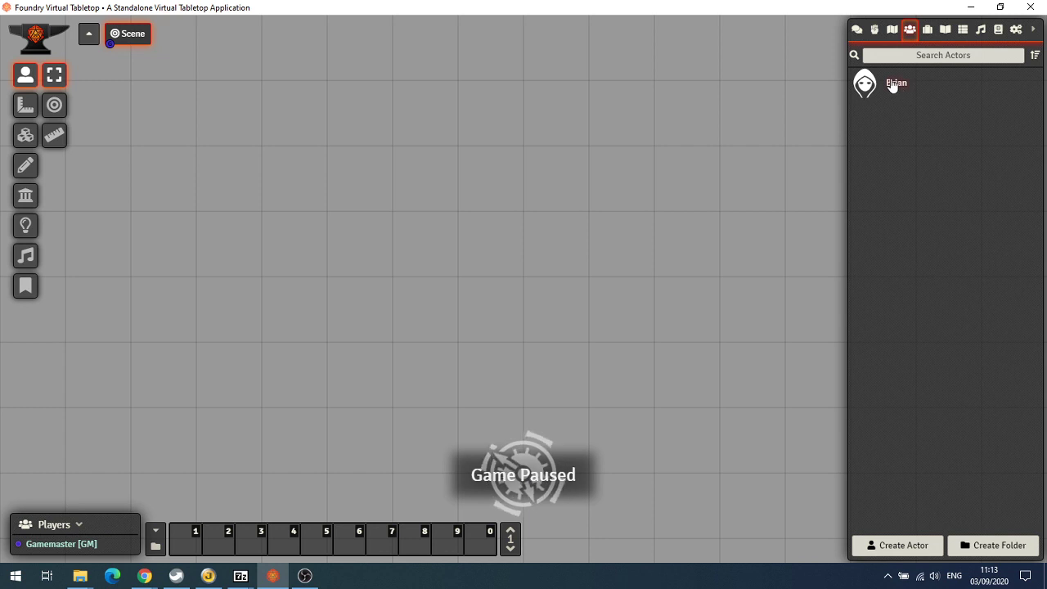
# - Place Brian's token, lower its hit points to 5, and open his sheet
pyautogui.moveTo(893, 87); pyautogui.dragTo(440, 162)
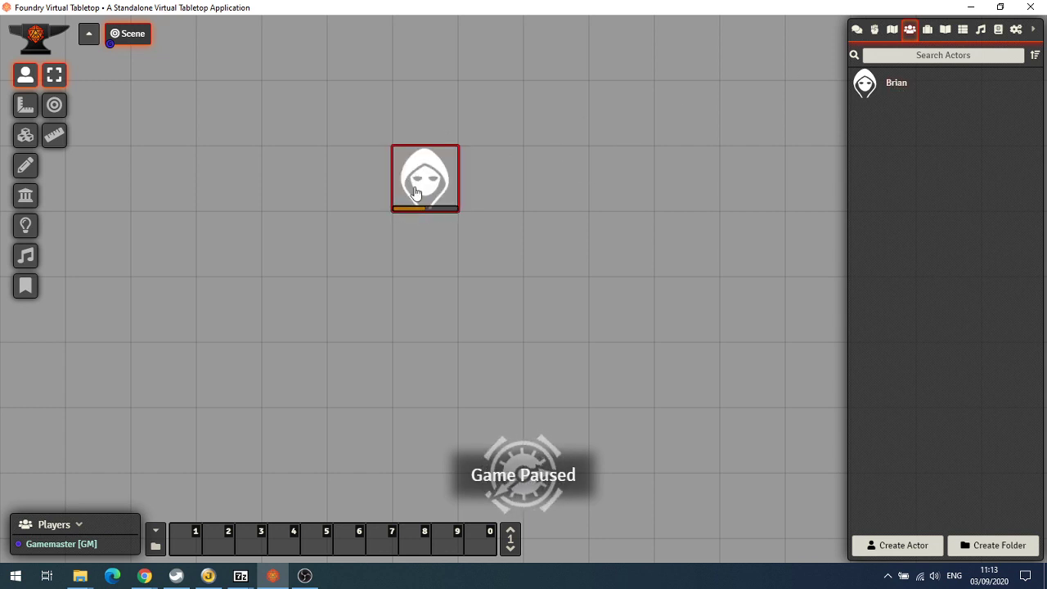
pyautogui.rightClick(415, 192)
pyautogui.click(425, 230)
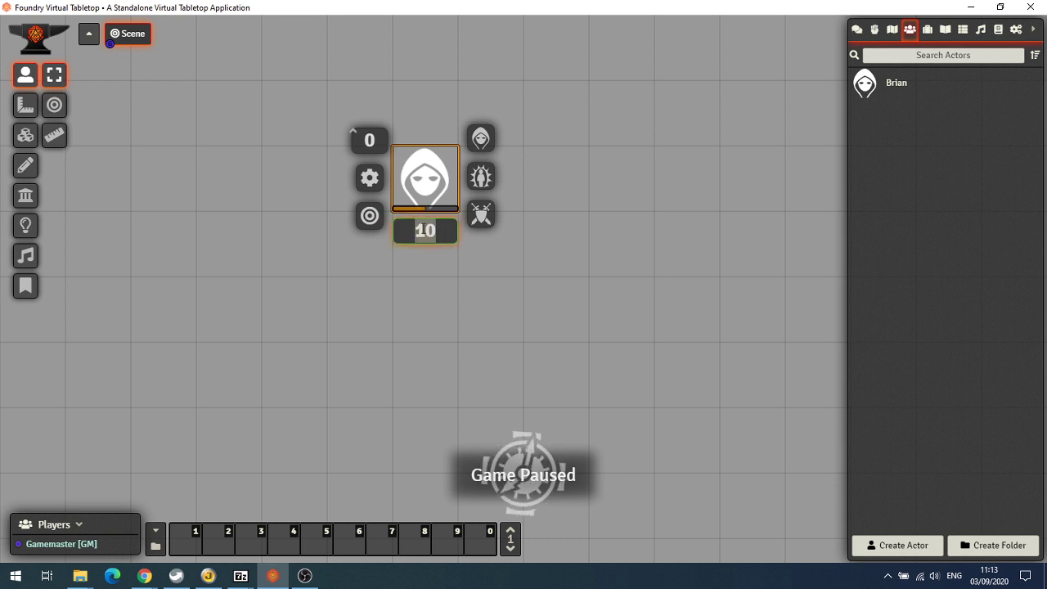
pyautogui.write('5')
pyautogui.press('Return')
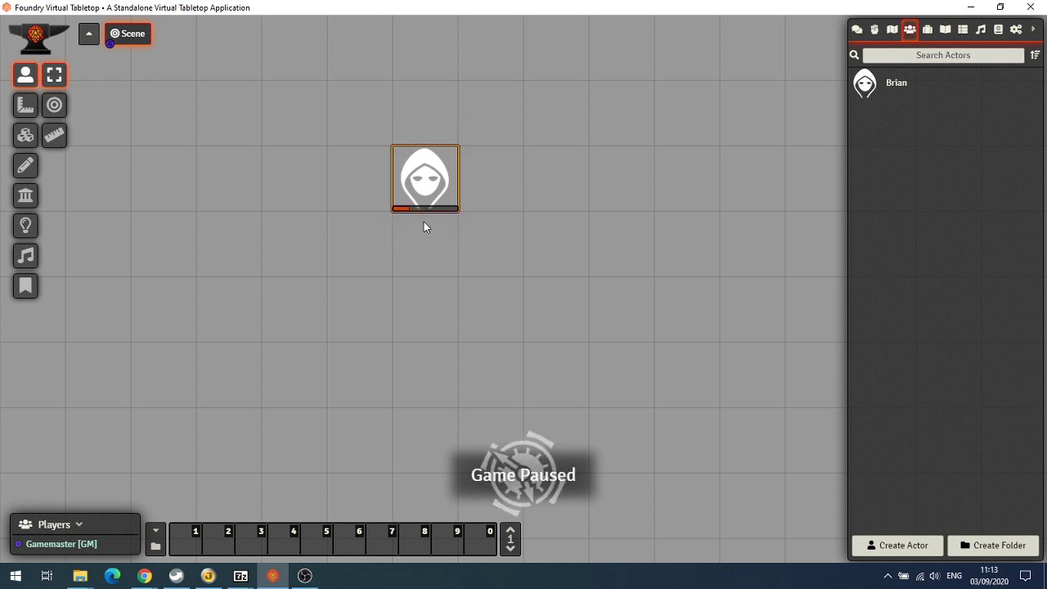
pyautogui.doubleClick(422, 200)
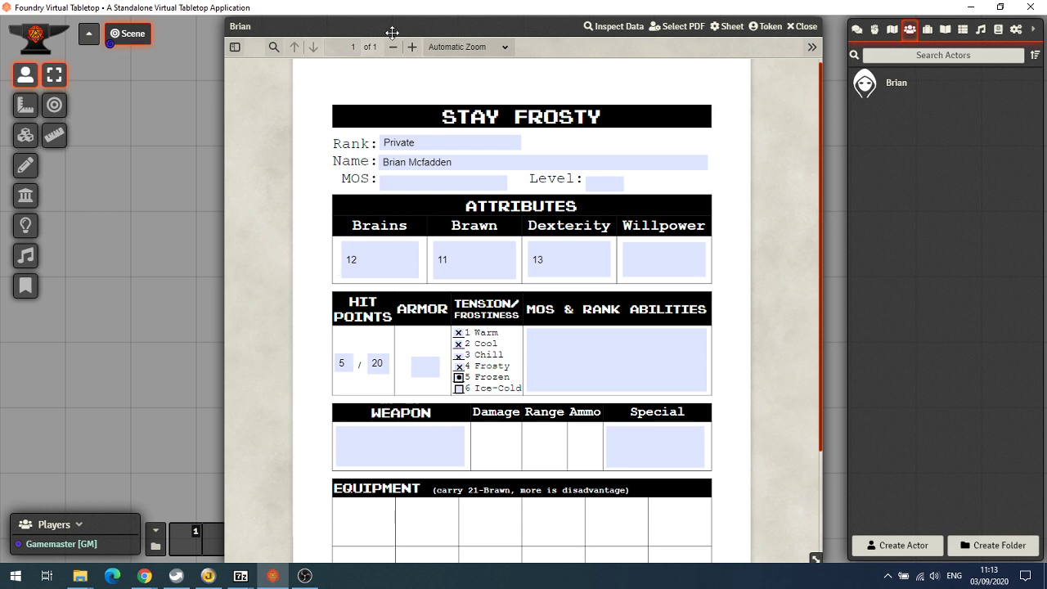
# - Change Brian's hit points to 10 and clear the Warm and Cool tension marks
pyautogui.moveTo(394, 31); pyautogui.dragTo(675, 11)
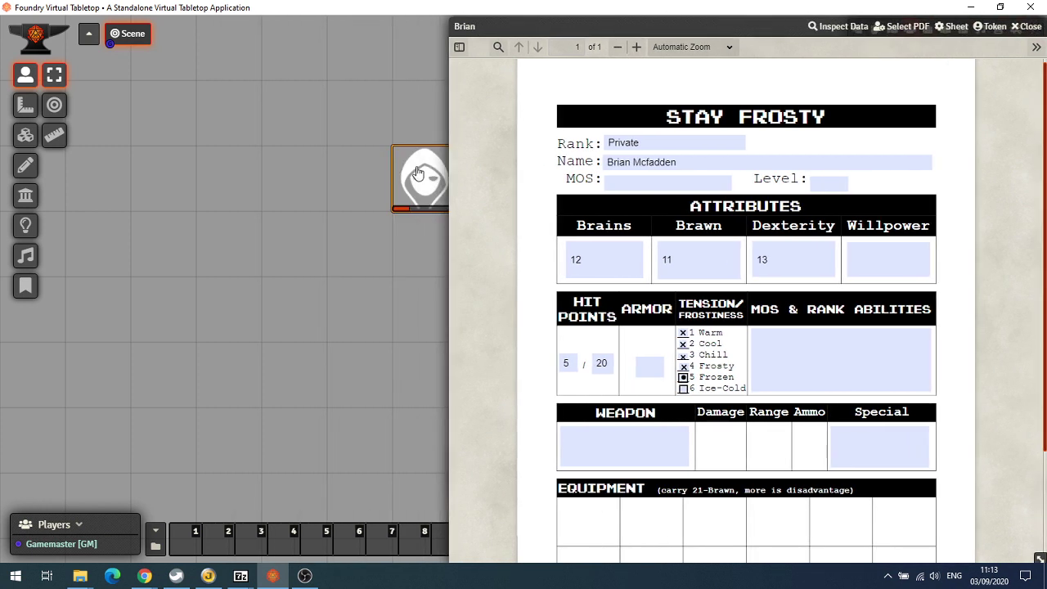
pyautogui.click(573, 360)
pyautogui.press('BackSpace')
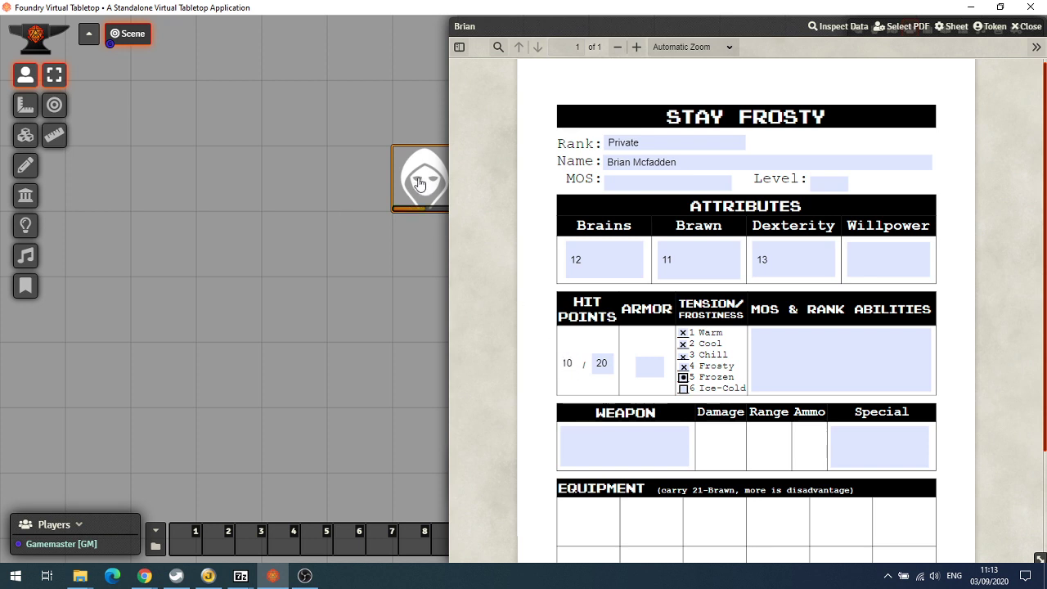
pyautogui.click(683, 333)
pyautogui.click(683, 345)
# - Enter Hunting in MOS & Rank Abilities, keeping the Frozen box checked
pyautogui.press('Tab')
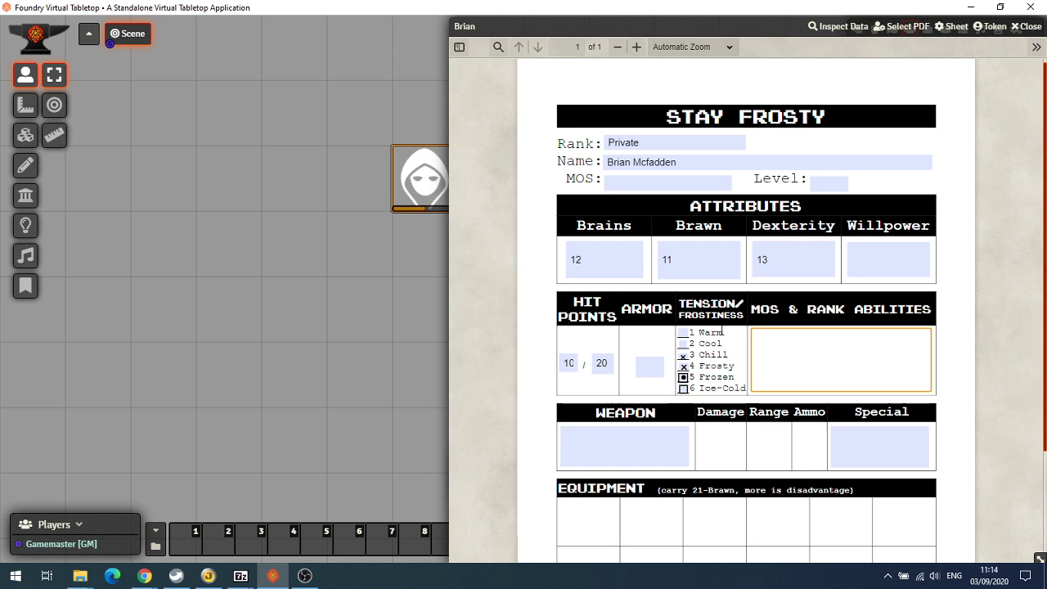
pyautogui.write('Hun')
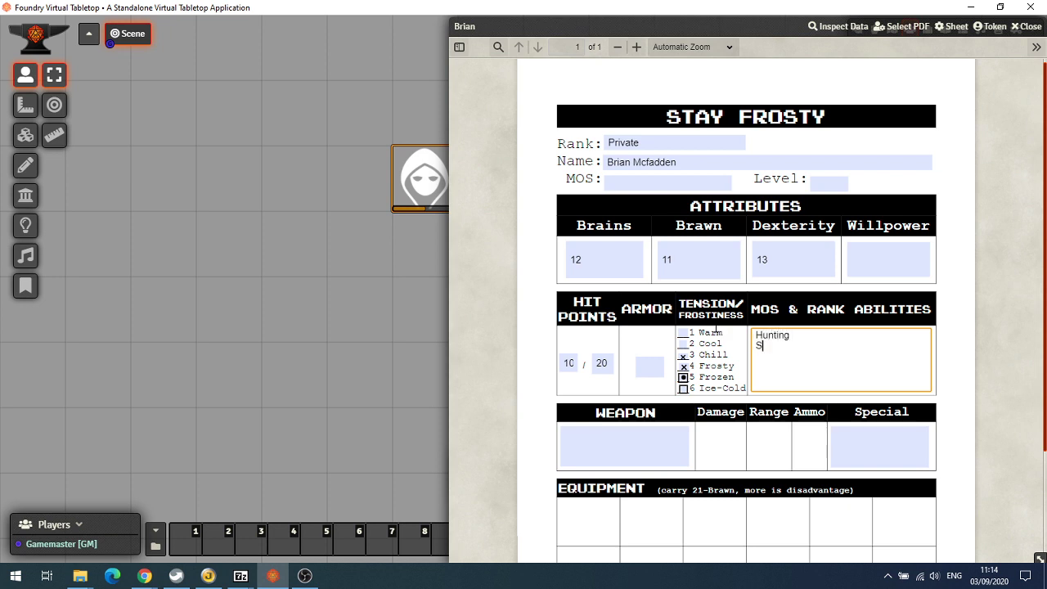
pyautogui.write('ting')
pyautogui.click(686, 394)
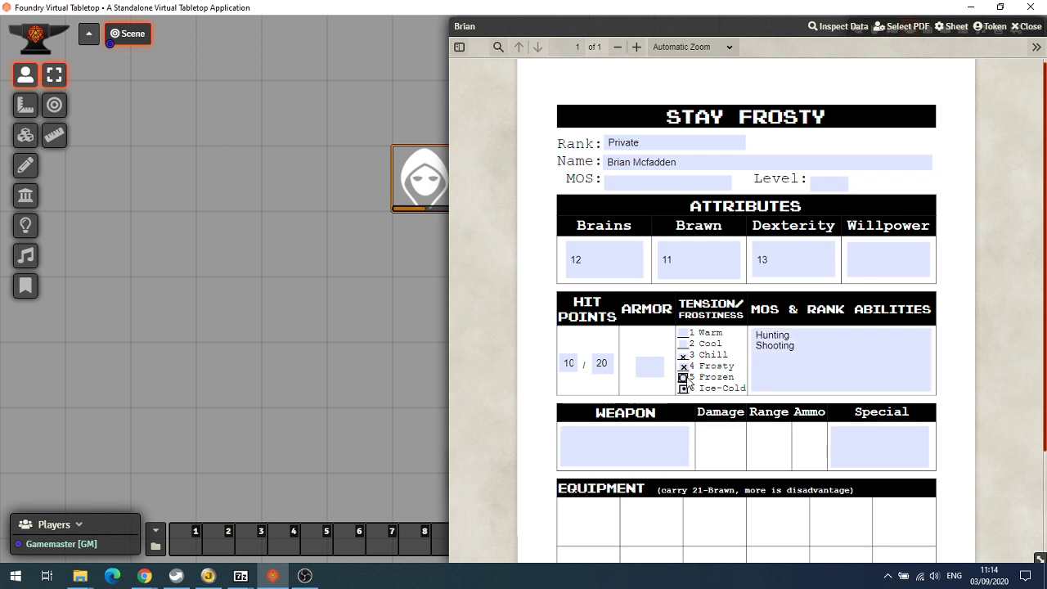
pyautogui.click(687, 378)
pyautogui.click(829, 187)
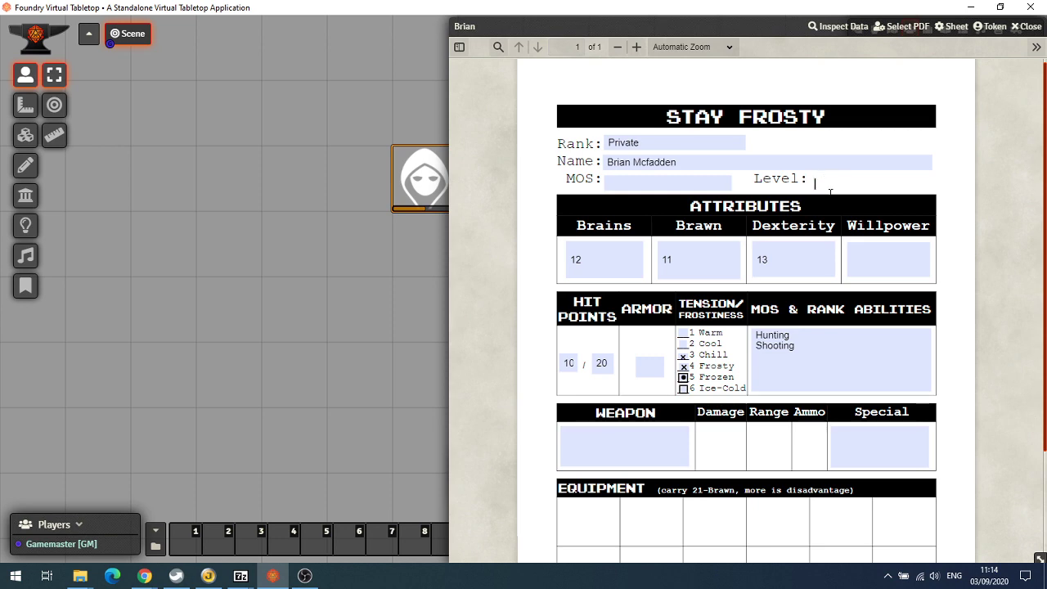
pyautogui.moveTo(548, 21); pyautogui.dragTo(225, 21)
# - Close the character sheet and roll d20+2 from the dice tray into chat, getting 11
pyautogui.click(703, 27)
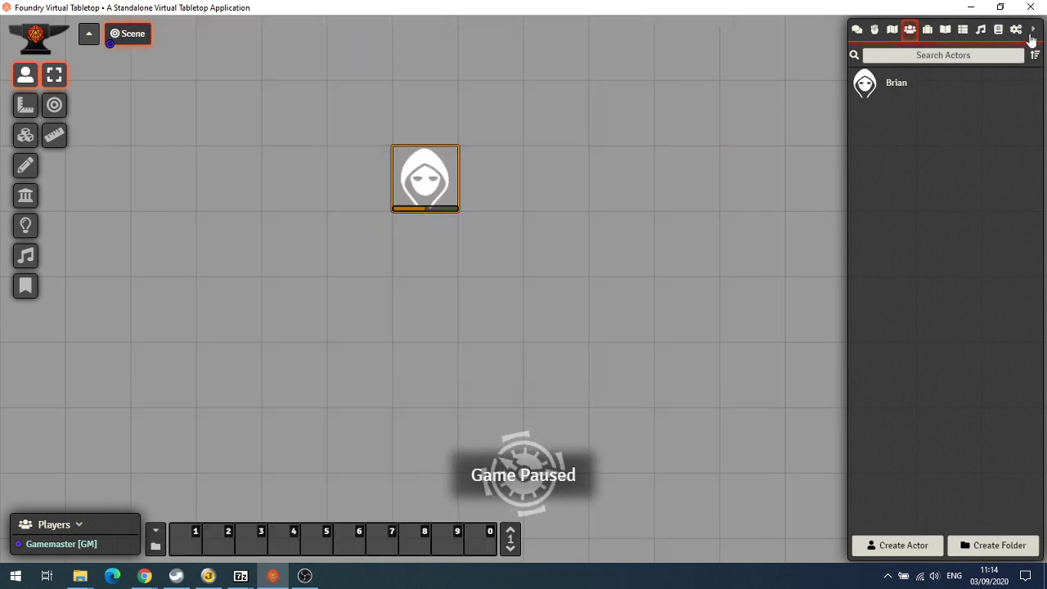
pyautogui.click(857, 29)
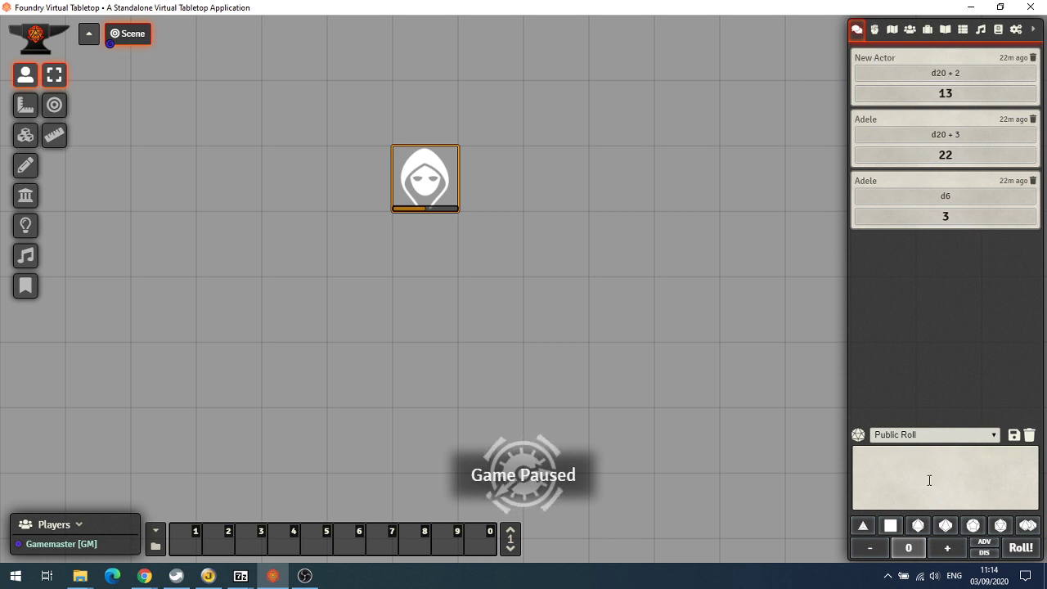
pyautogui.click(1001, 526)
pyautogui.click(947, 548)
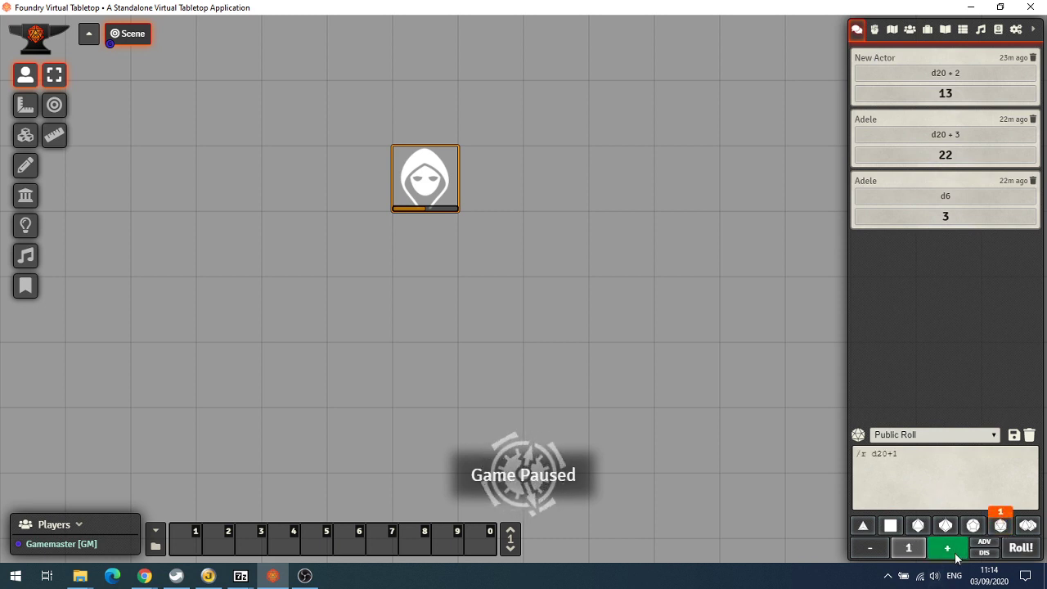
pyautogui.click(947, 547)
pyautogui.click(1020, 547)
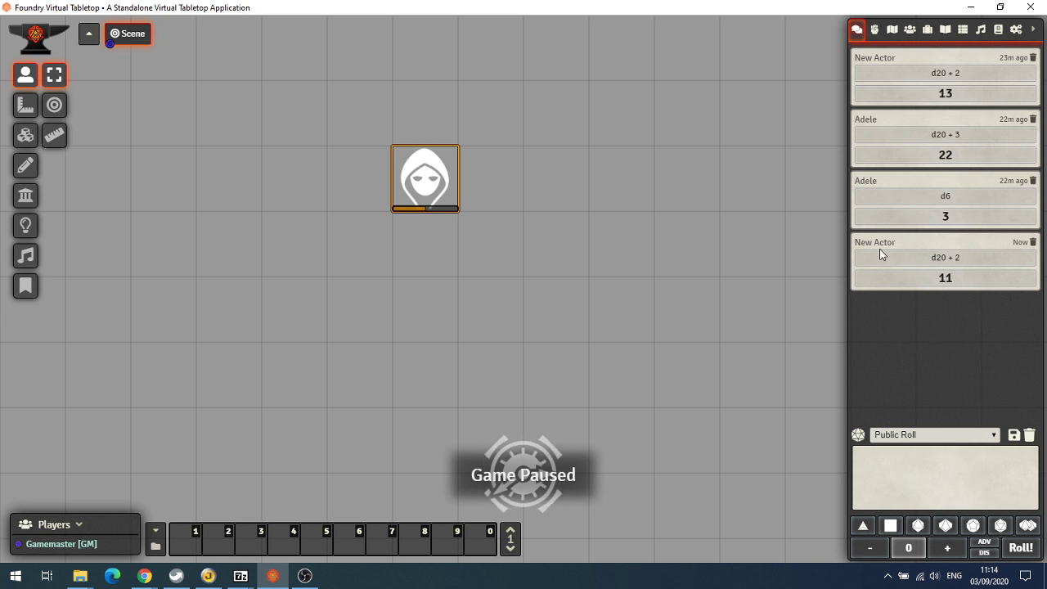
# - Rename the token from 'New Actor' to Brian in Token Configuration and save it
pyautogui.rightClick(422, 189)
pyautogui.click(369, 178)
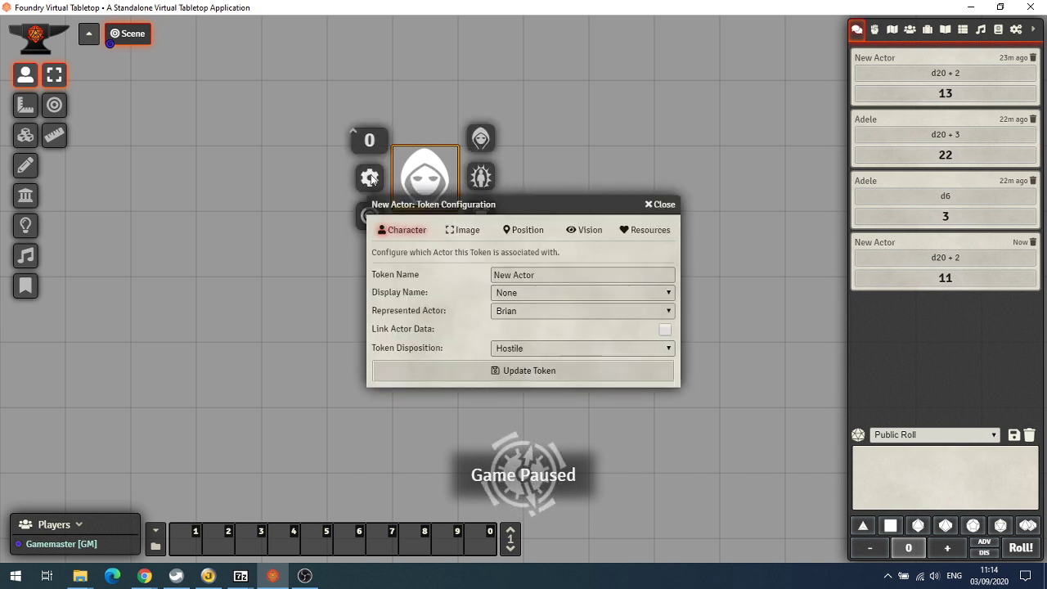
pyautogui.click(559, 275)
pyautogui.moveTo(559, 274); pyautogui.dragTo(437, 281)
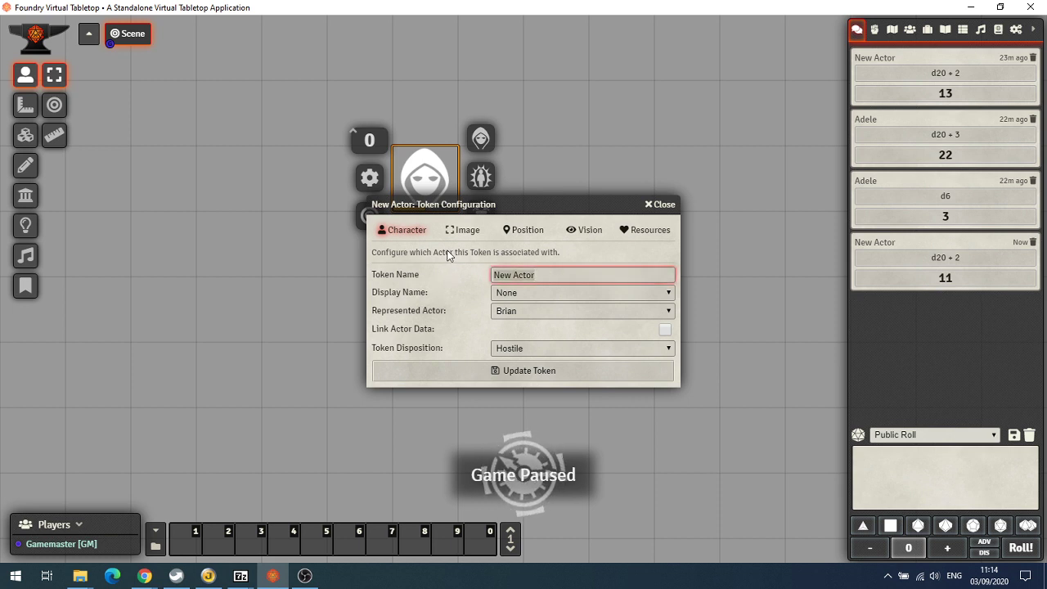
pyautogui.write('Brian')
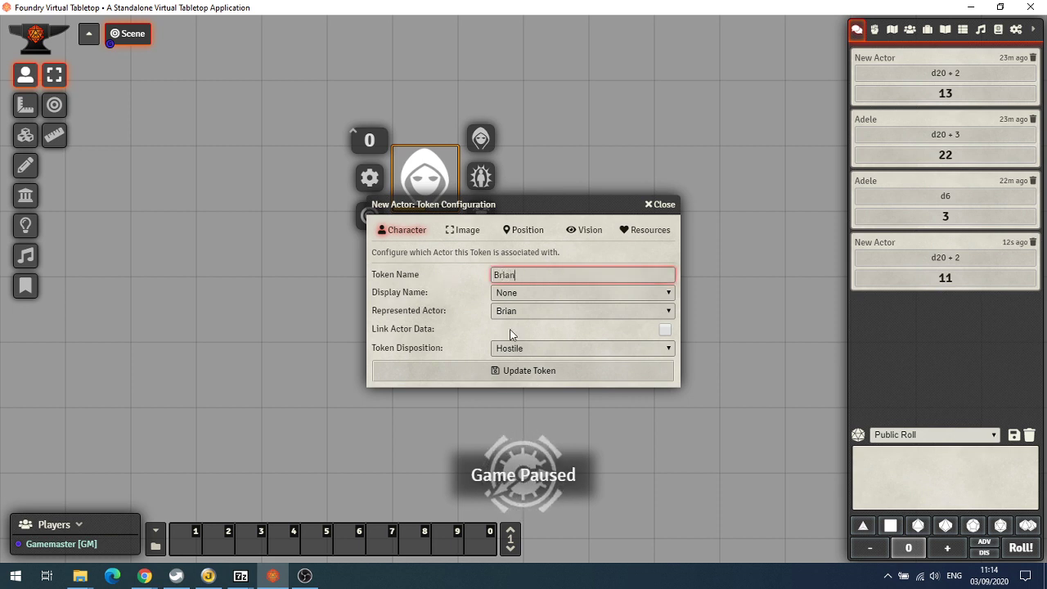
pyautogui.click(514, 377)
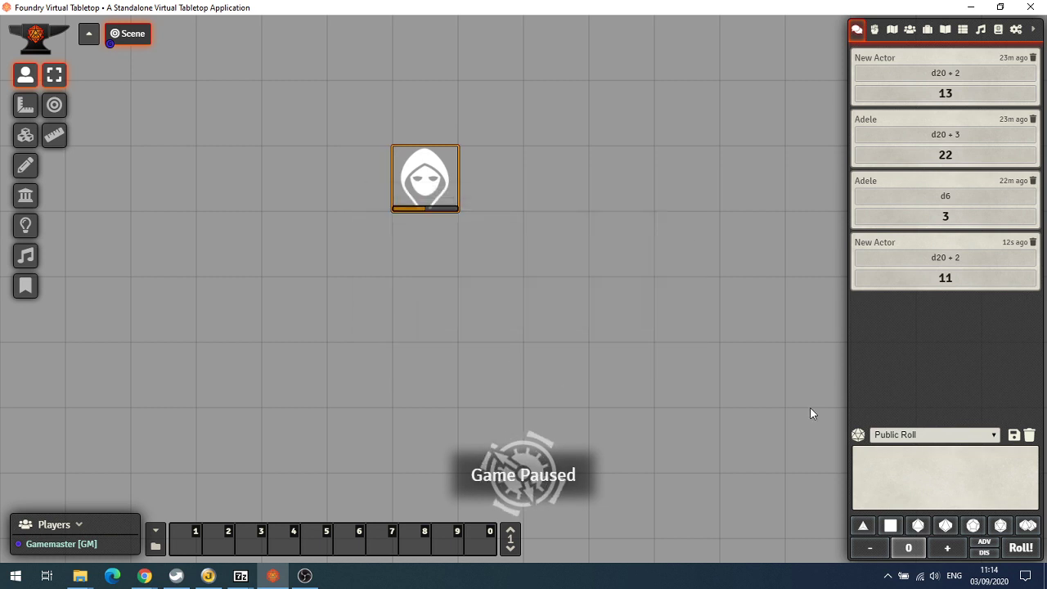
# - Roll d20+1 (12) and 2d6 (4) into chat as Brian
pyautogui.click(999, 525)
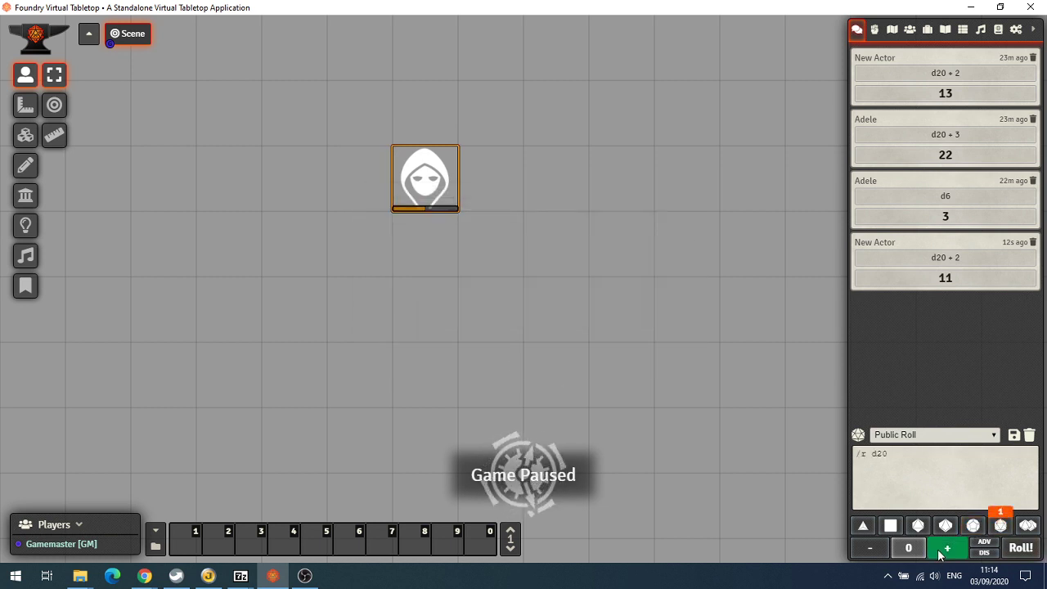
pyautogui.click(946, 547)
pyautogui.click(1019, 549)
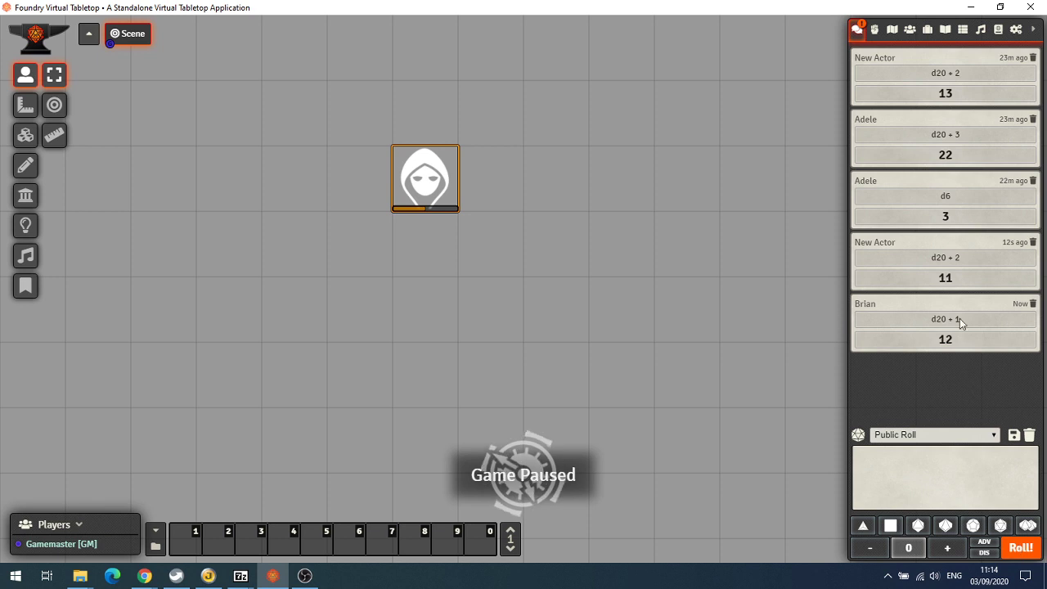
pyautogui.click(890, 527)
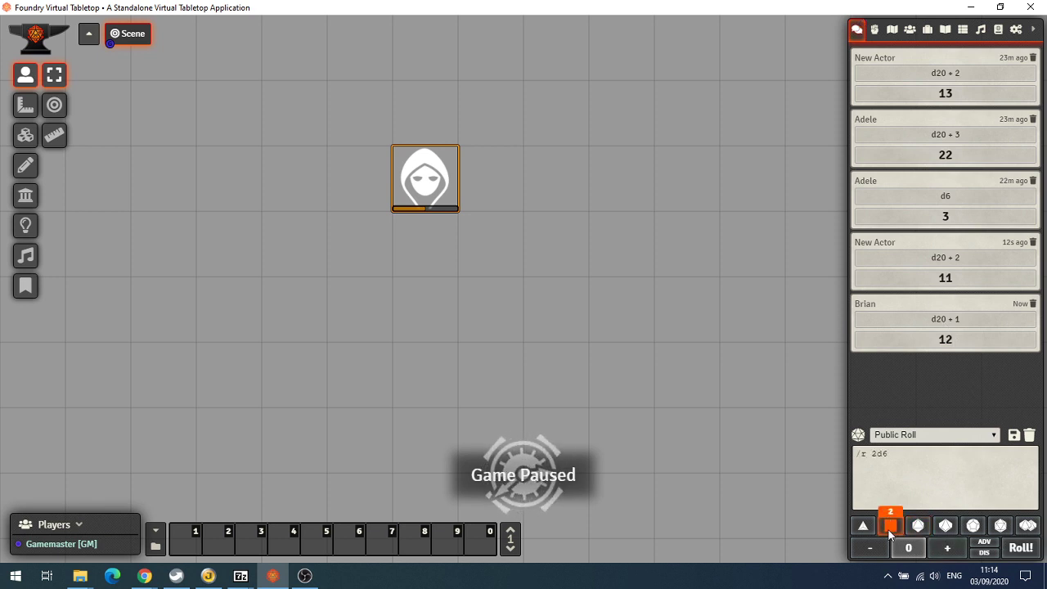
pyautogui.click(1019, 551)
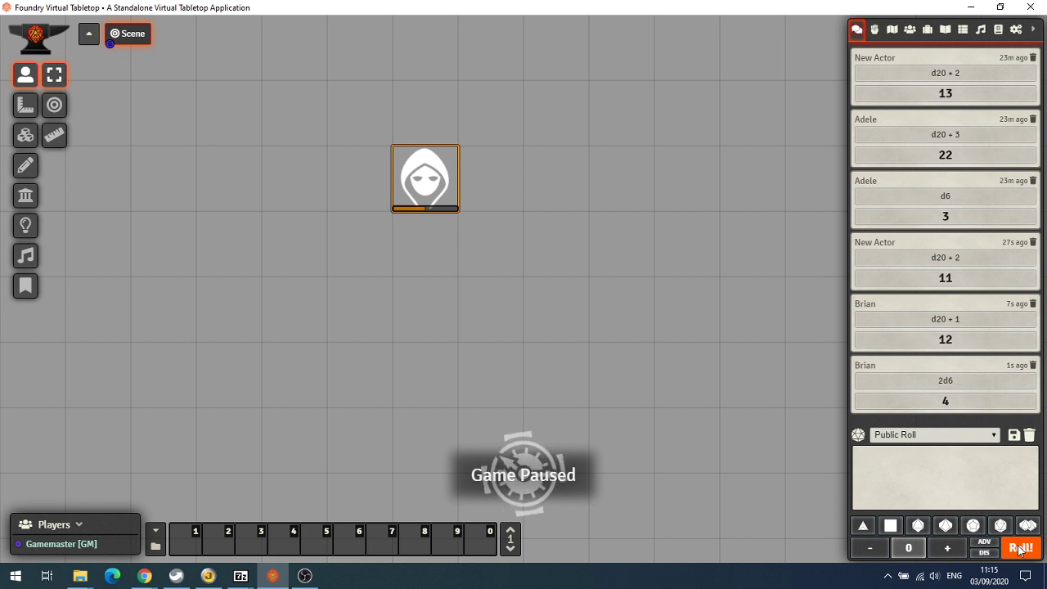
pyautogui.doubleClick(439, 170)
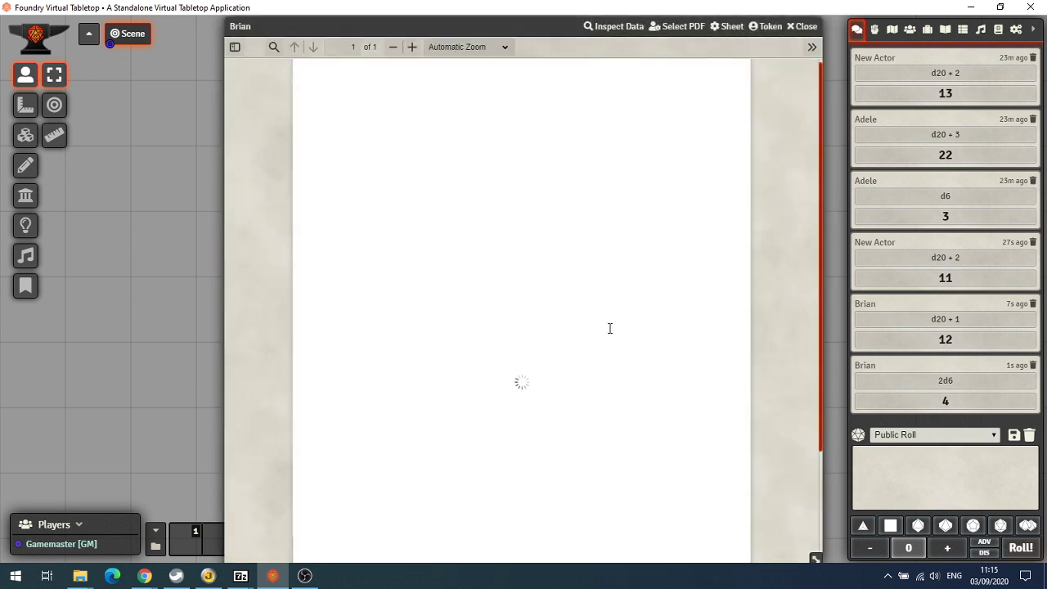
pyautogui.scroll(-2, 515, 380)
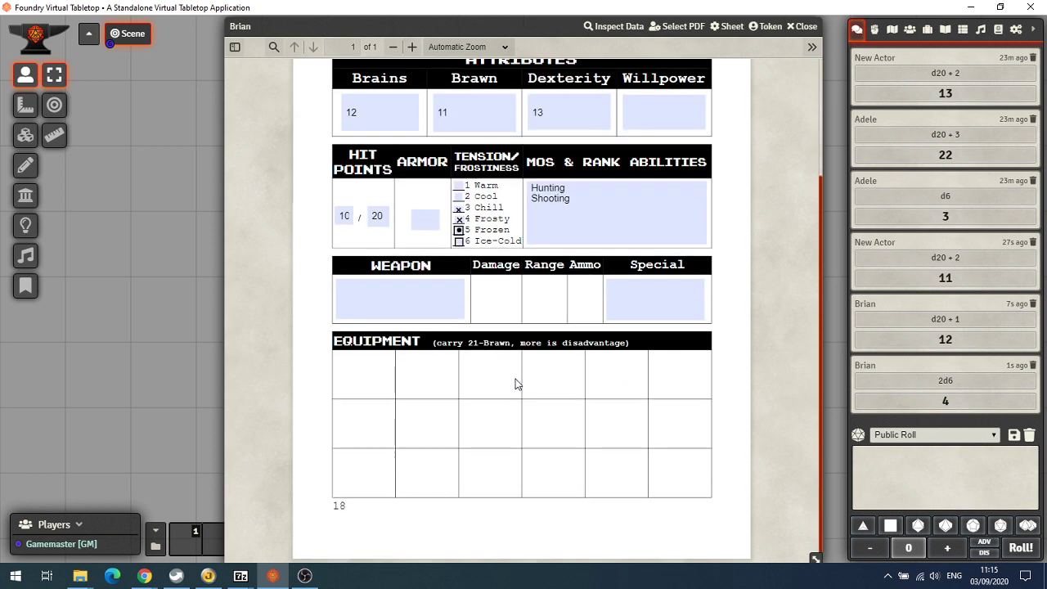
pyautogui.scroll(2, 514, 383)
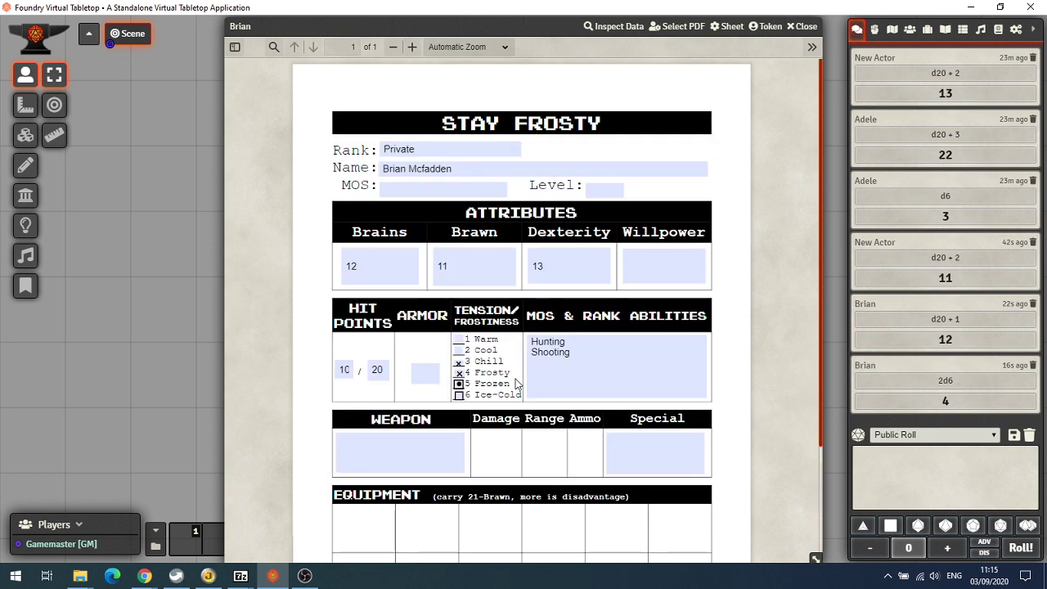
pyautogui.click(805, 27)
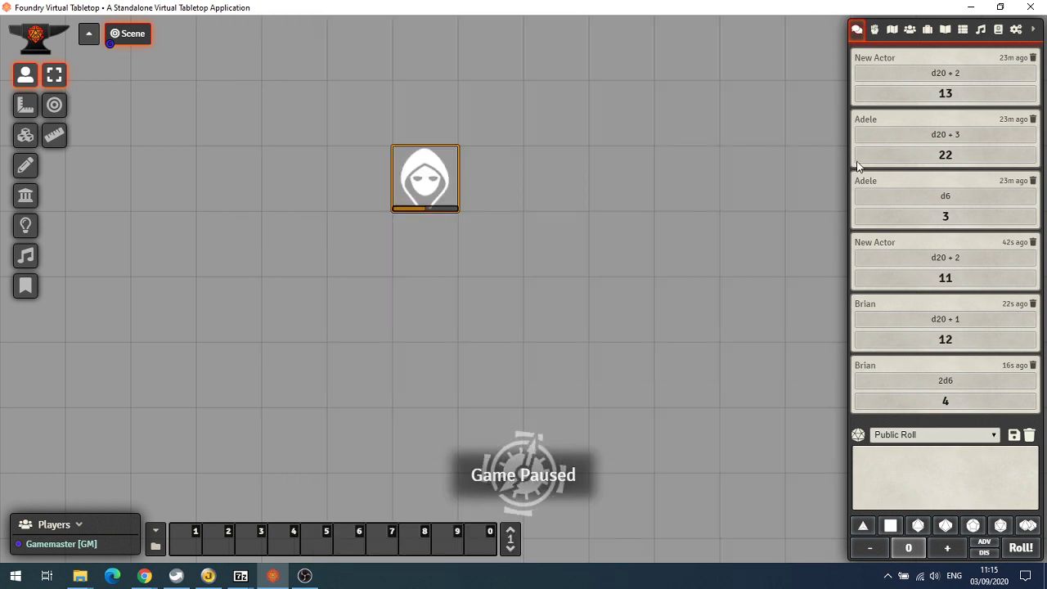